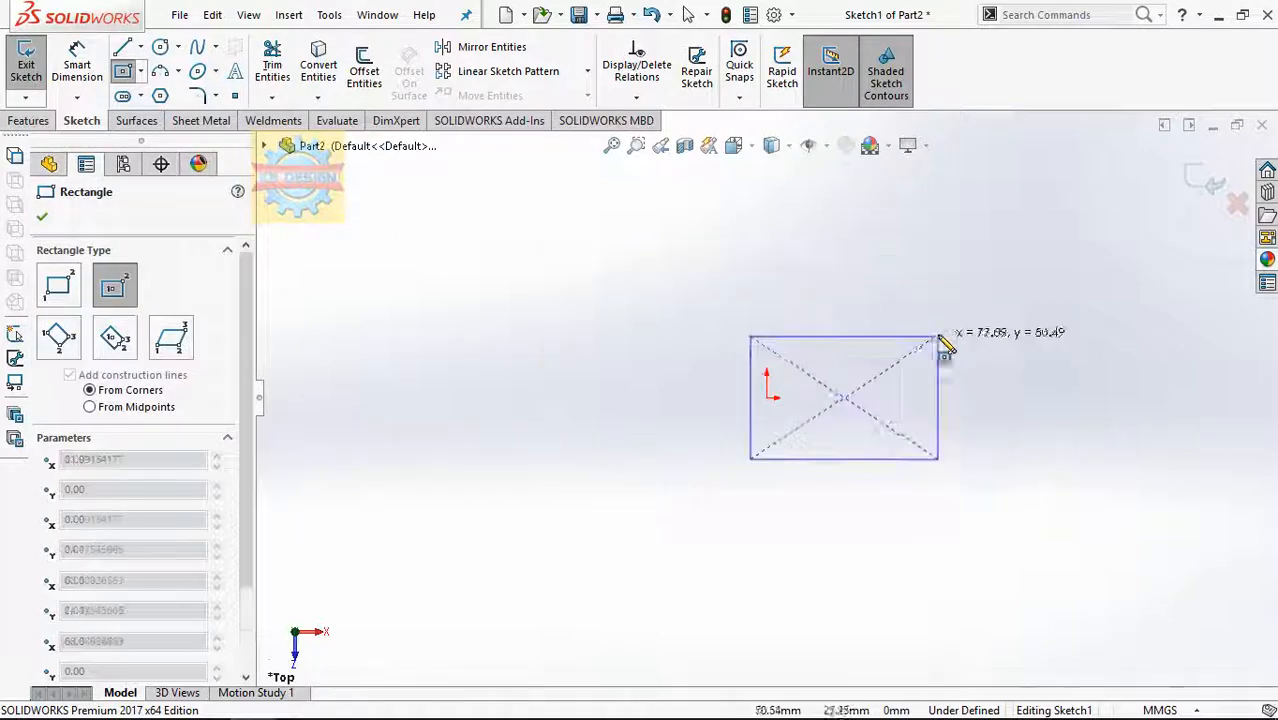
# Finish the centre rectangle and dimension it 110 mm vertically by 162.5 mm horizontally.
pyautogui.click(901, 294)
pyautogui.click(78, 82)
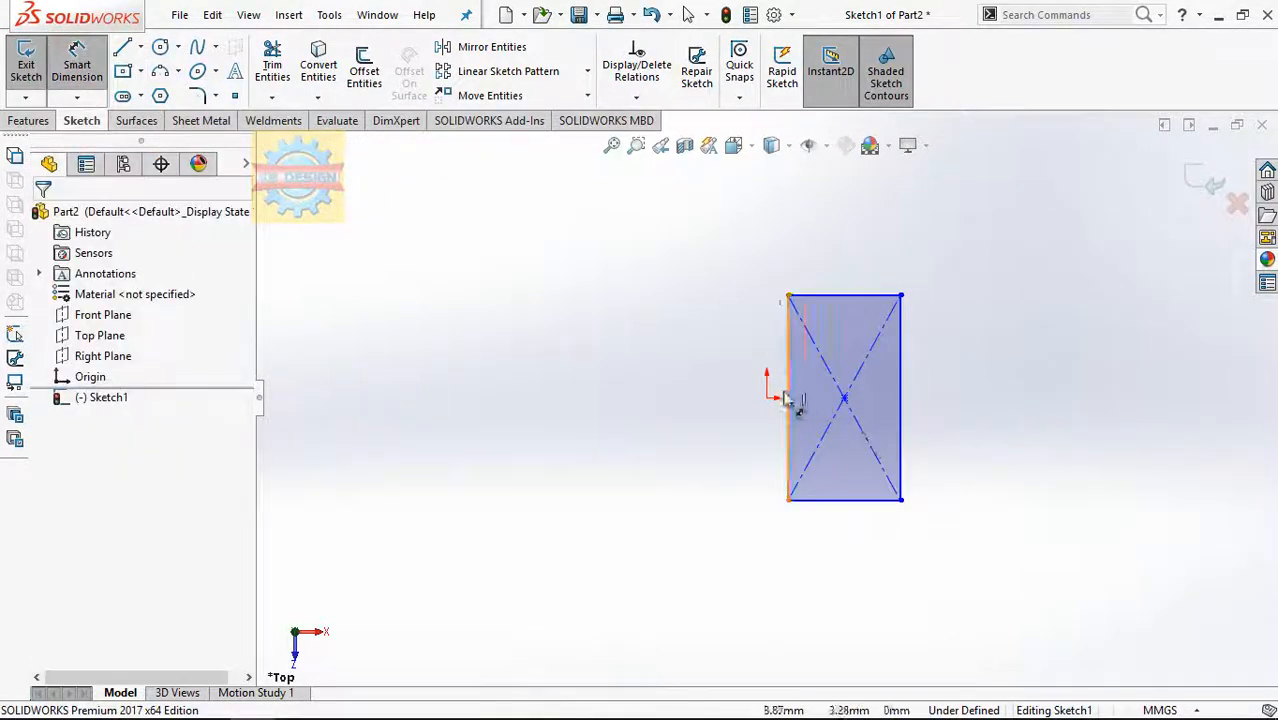
pyautogui.click(789, 400)
pyautogui.click(712, 395)
pyautogui.write('110')
pyautogui.press('Return')
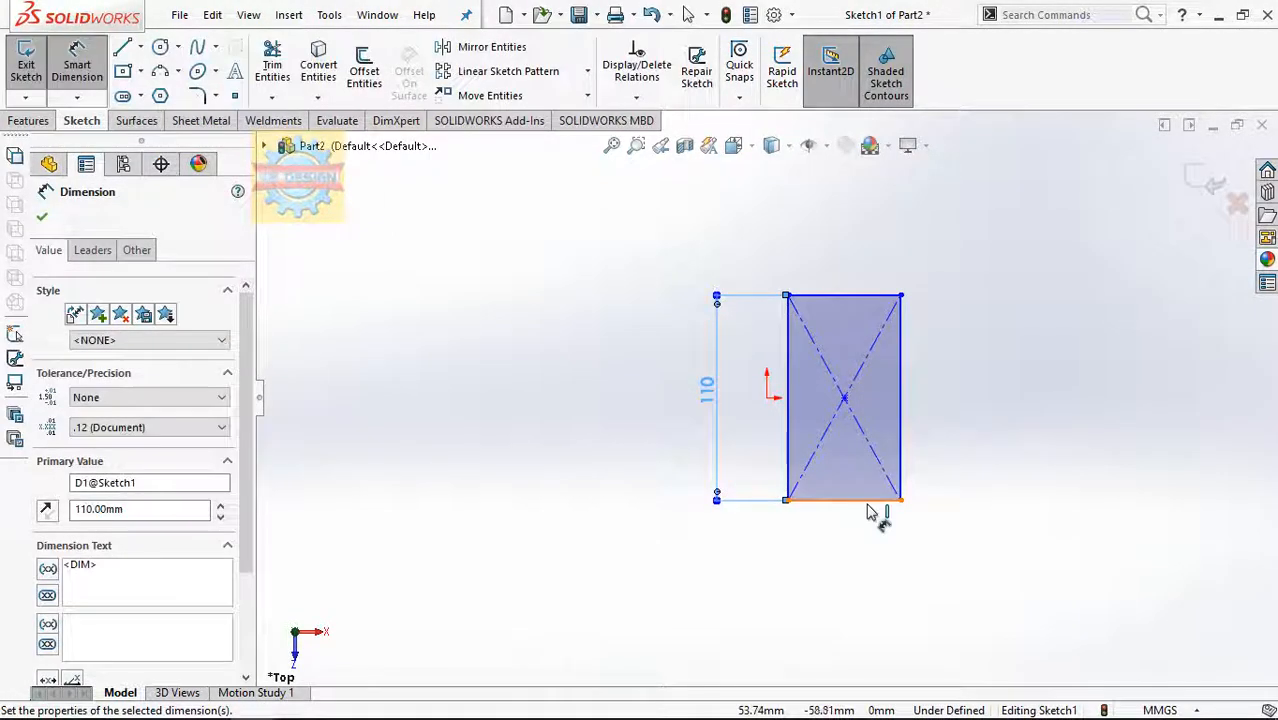
pyautogui.click(869, 512)
pyautogui.click(960, 550)
pyautogui.write('162.5')
pyautogui.press('Return')
# Make the rectangle's left edge coincident with the origin and exit the sketch.
pyautogui.click(636, 97)
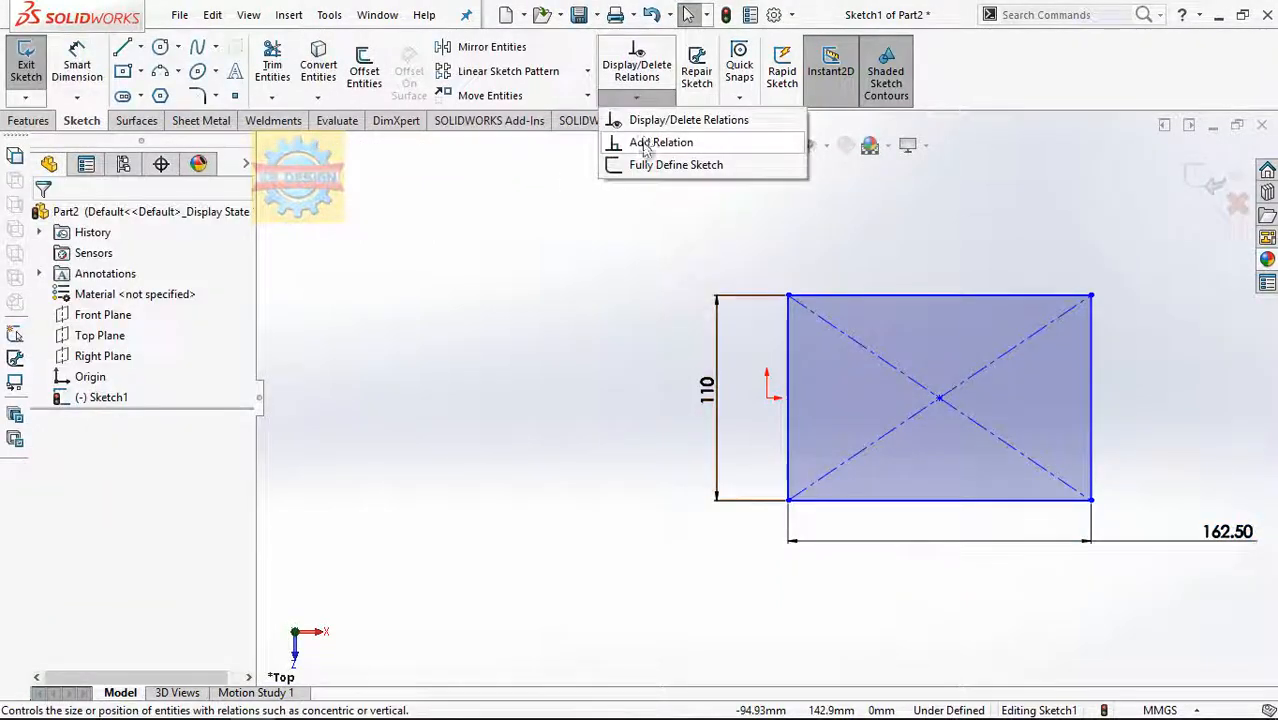
pyautogui.click(660, 143)
pyautogui.click(768, 398)
pyautogui.click(57, 521)
pyautogui.press('Escape')
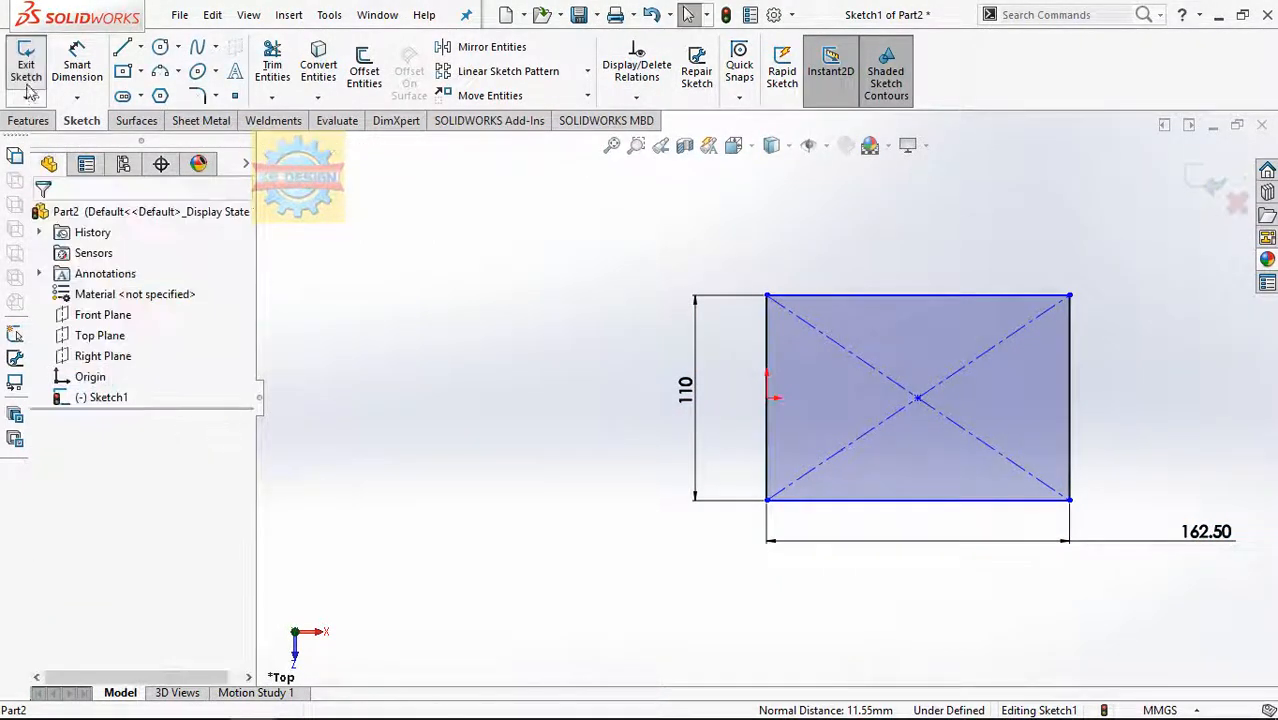
pyautogui.click(27, 68)
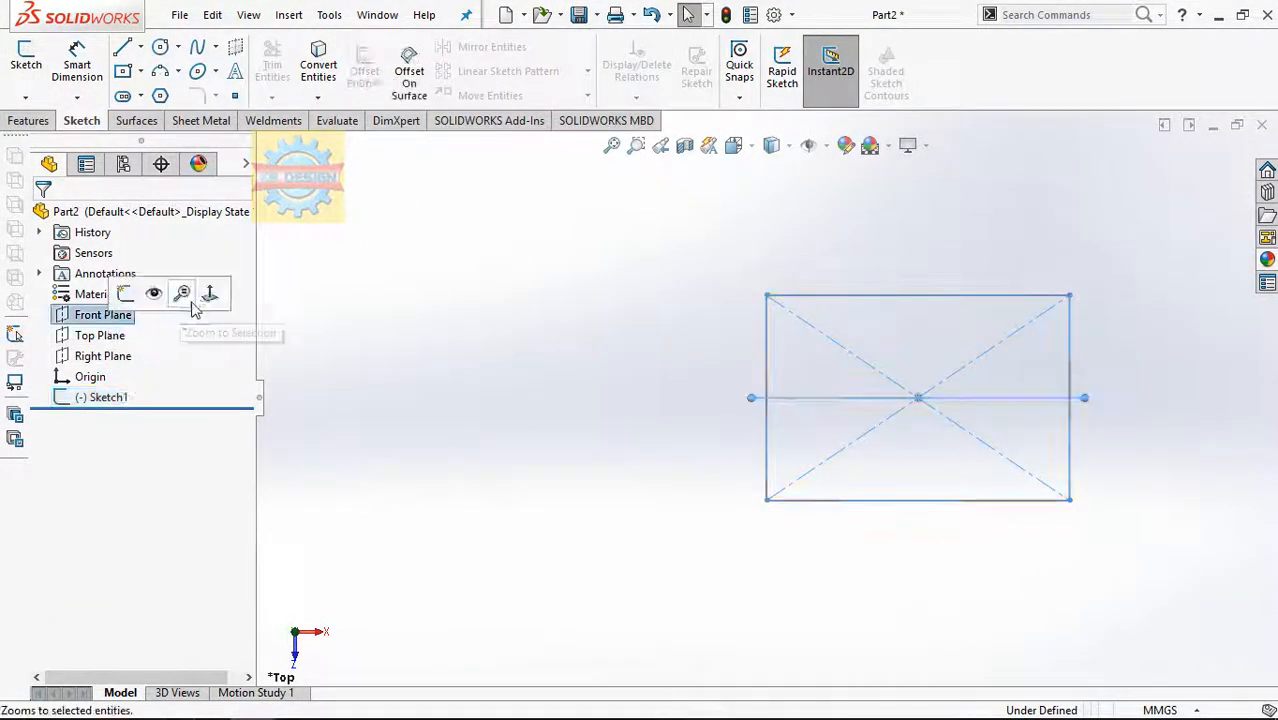
# Sketch a circle on the Front Plane, above and to the right of the rectangle, and set its diameter to 142.3 mm.
pyautogui.click(209, 293)
pyautogui.click(26, 65)
pyautogui.click(160, 46)
pyautogui.click(914, 306)
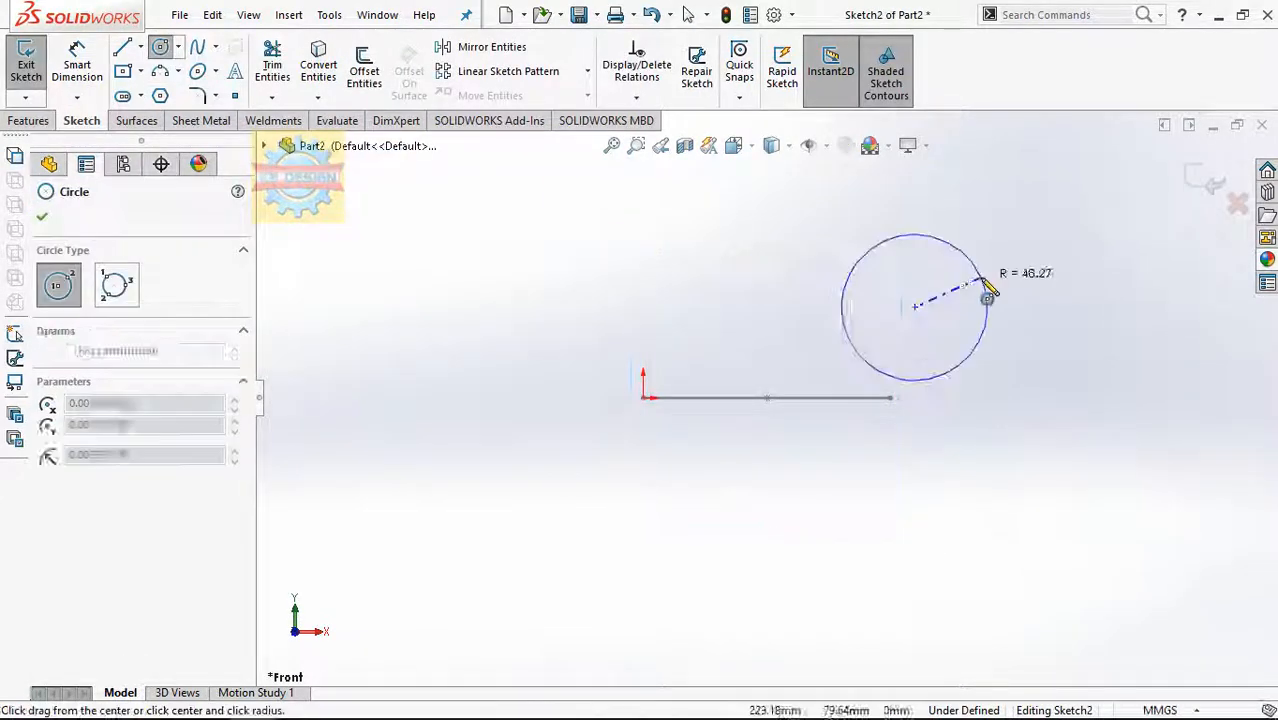
pyautogui.click(987, 286)
pyautogui.click(970, 250)
pyautogui.click(920, 271)
pyautogui.write('142.3')
pyautogui.press('Return')
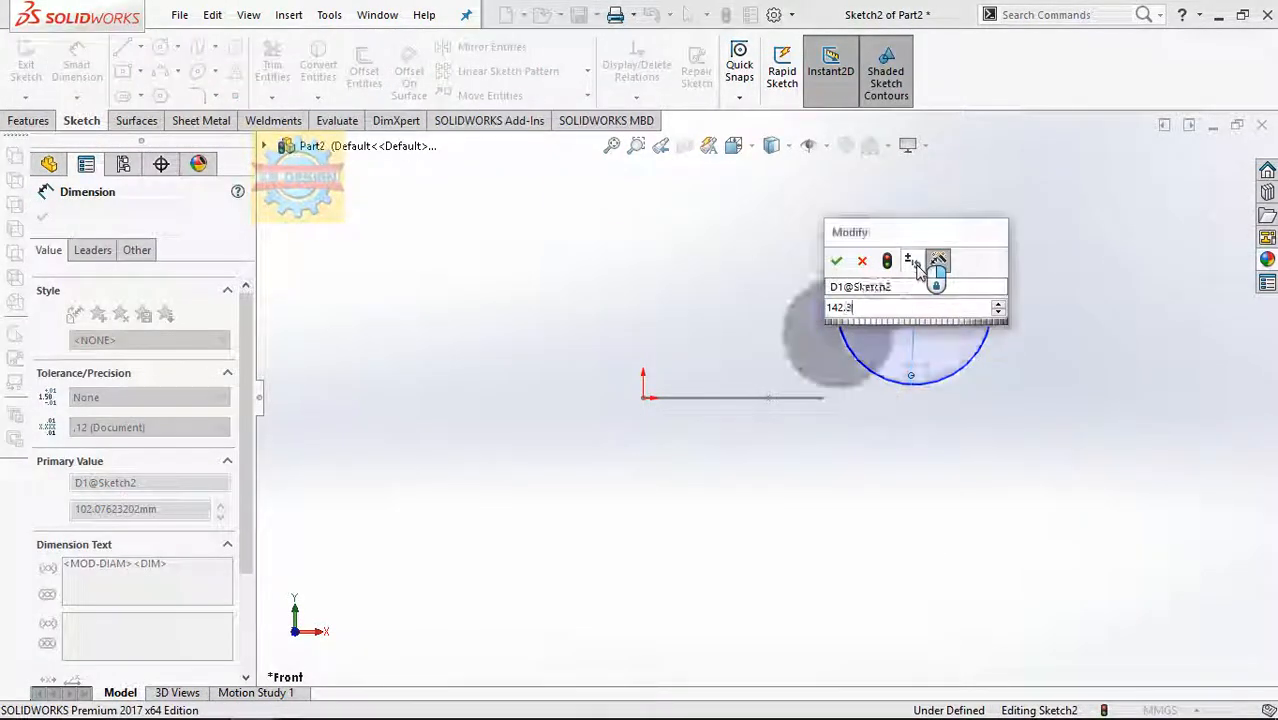
pyautogui.press('Escape')
# Draw a vertical construction line from the circle's centre down to its edge and a solid line from the centre to the lower-right edge.
pyautogui.click(167, 93)
pyautogui.click(914, 307)
pyautogui.click(911, 383)
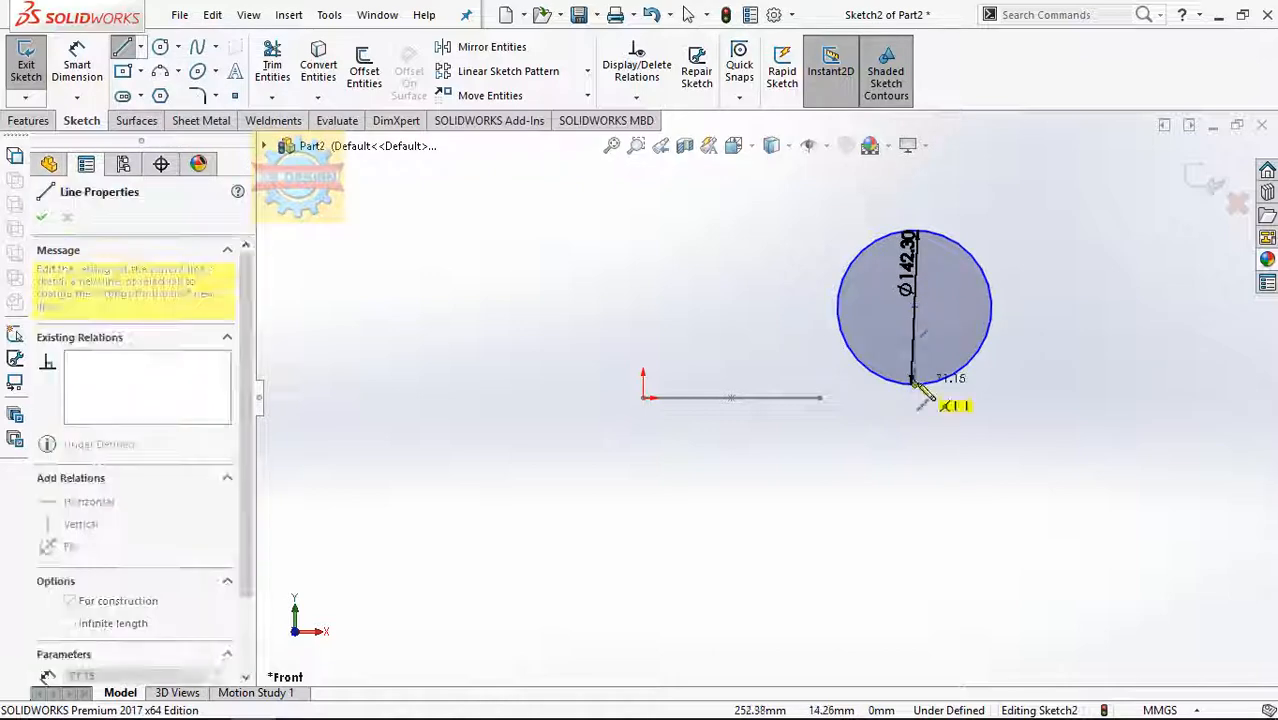
pyautogui.press('Escape')
pyautogui.scroll(-2, 1011, 328)
pyautogui.click(843, 291)
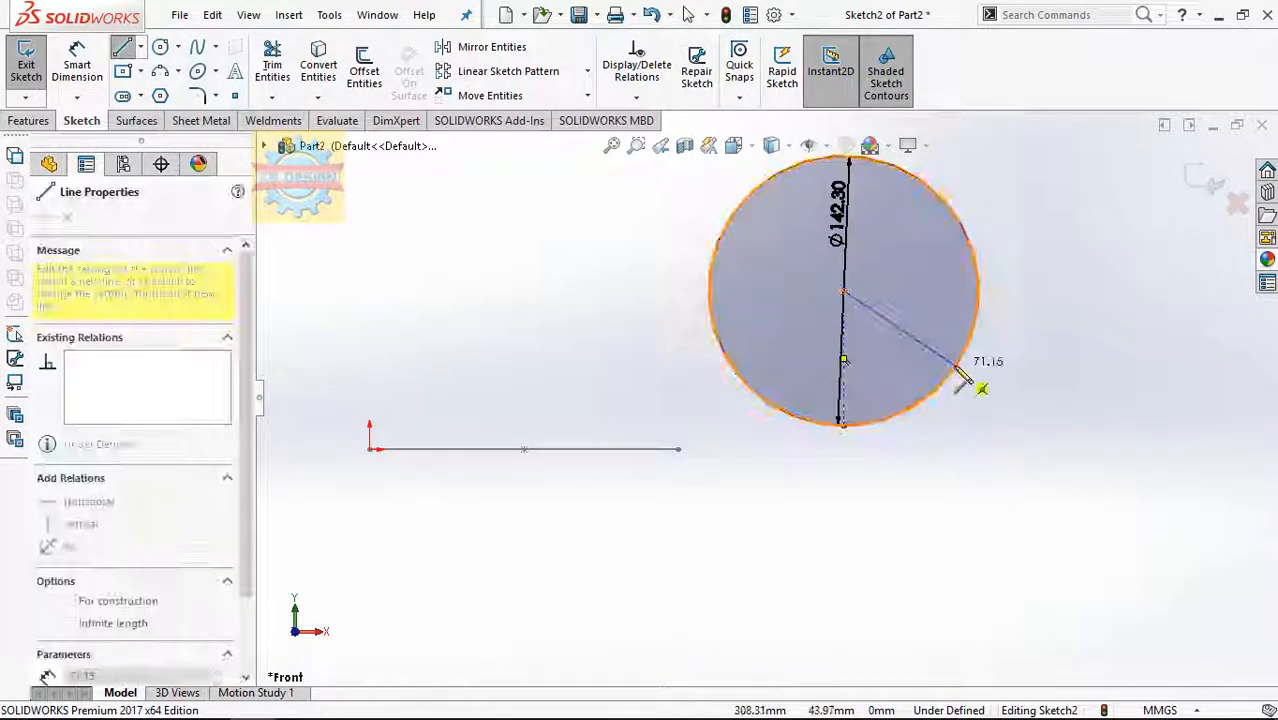
pyautogui.click(955, 366)
# Dimension the angle between the vertical construction line and the slanted line as 45 degrees.
pyautogui.click(78, 66)
pyautogui.click(893, 325)
pyautogui.click(876, 358)
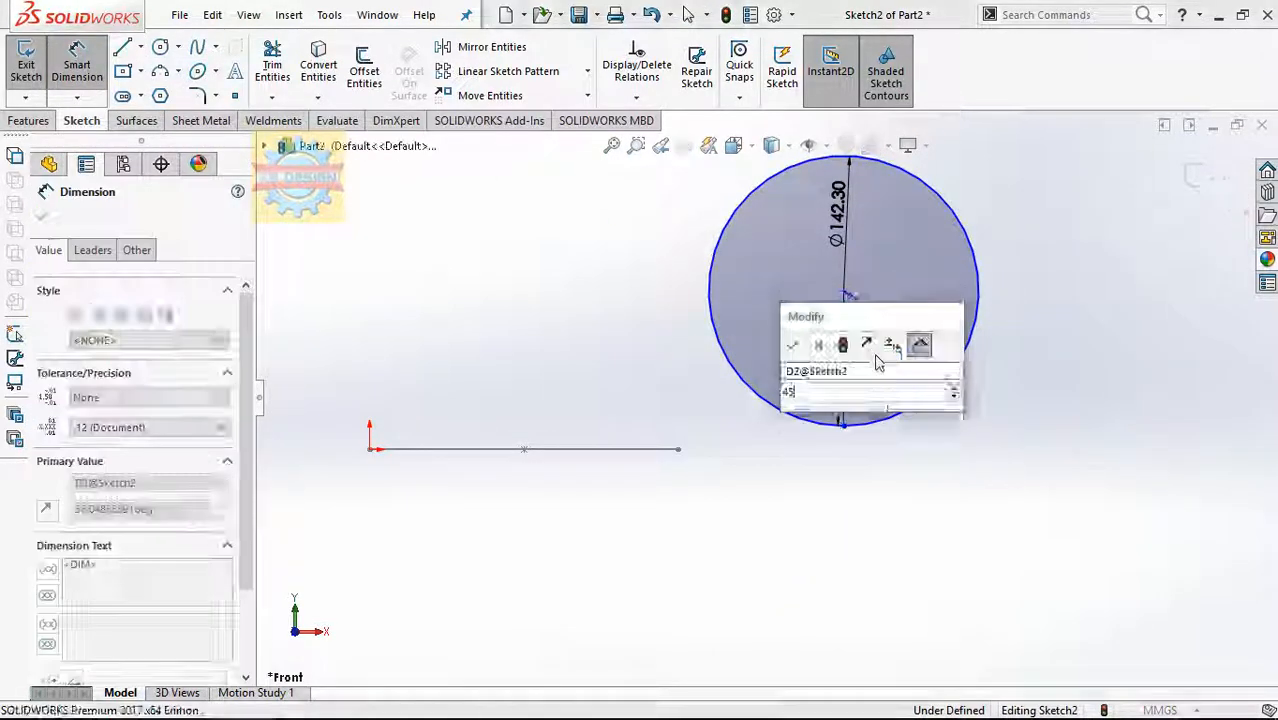
pyautogui.write('45')
pyautogui.press('Return')
# Add a Pierce relation between the circle's lowest point and the rectangle's right edge.
pyautogui.click(660, 143)
pyautogui.click(843, 425)
pyautogui.moveTo(683, 459); pyautogui.dragTo(692, 521, button='middle')
pyautogui.rightClick(163, 290)
pyautogui.click(190, 305)
pyautogui.click(842, 421)
pyautogui.click(60, 512)
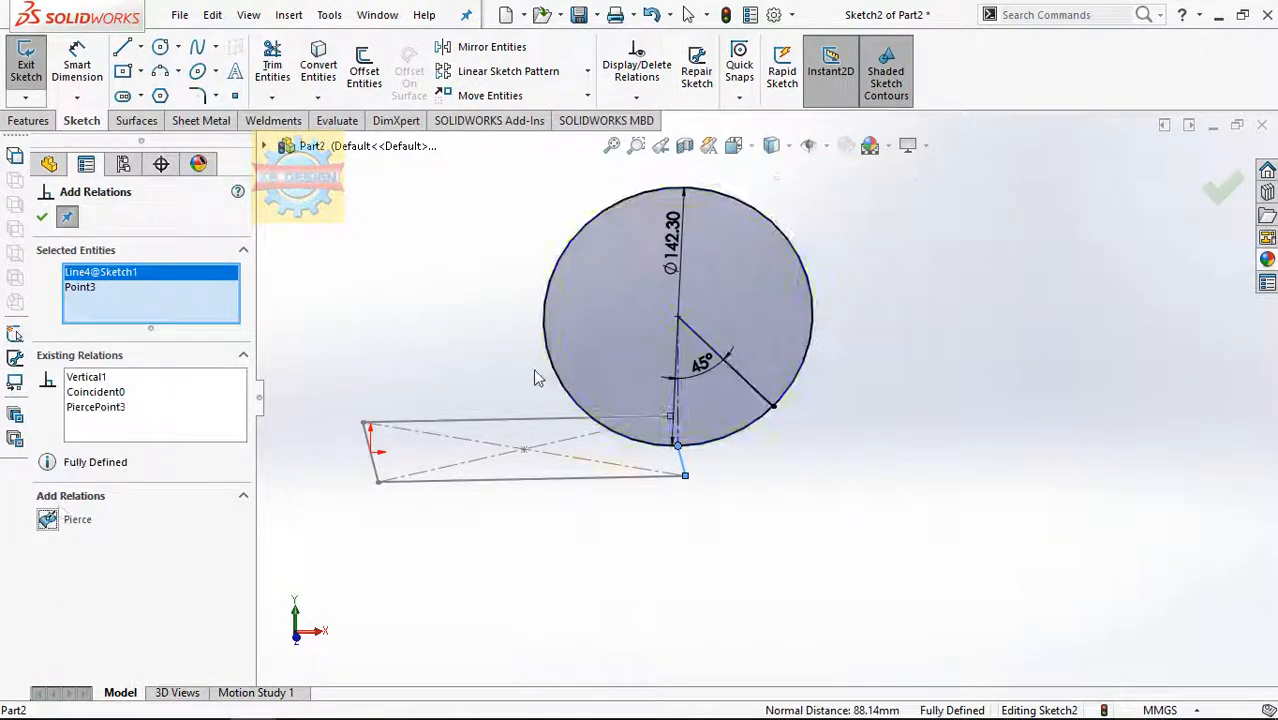
pyautogui.press('Escape')
# Trim the circle down to its 45-degree arc and extrude it as a surface in both directions up to the rectangle's corner vertices.
pyautogui.click(274, 70)
pyautogui.moveTo(424, 267); pyautogui.dragTo(561, 271)
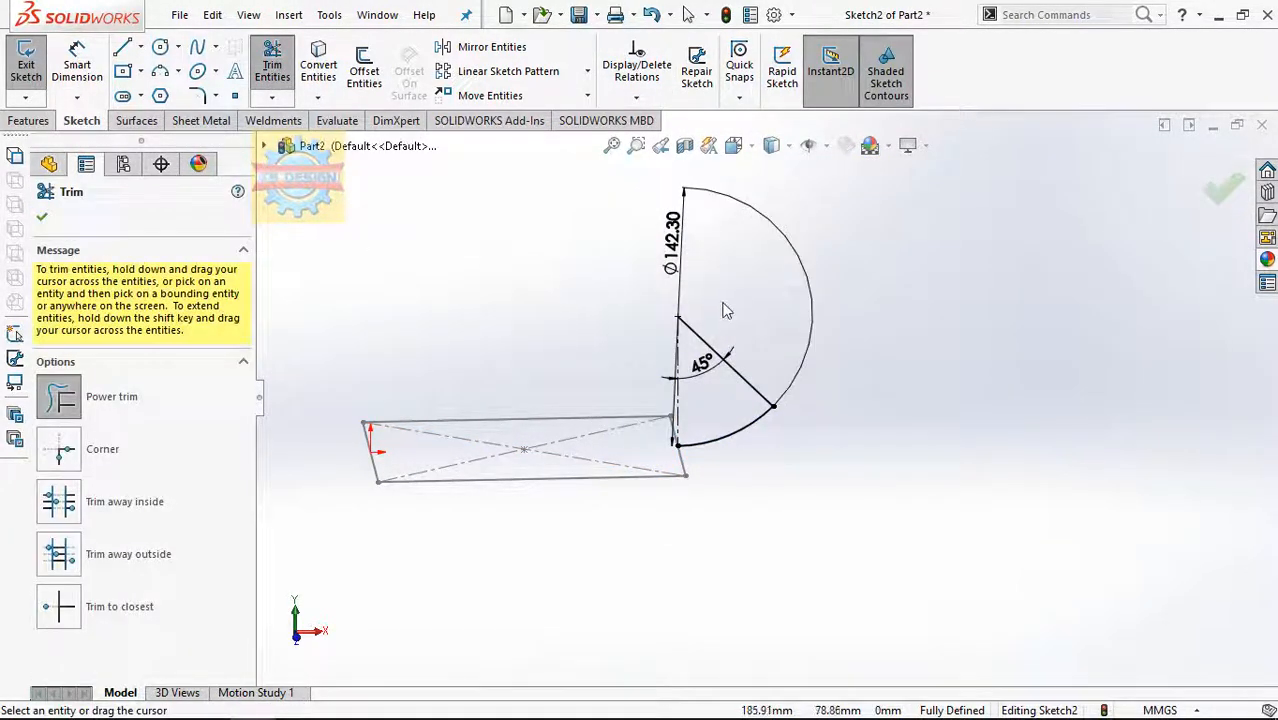
pyautogui.click(137, 121)
pyautogui.click(31, 68)
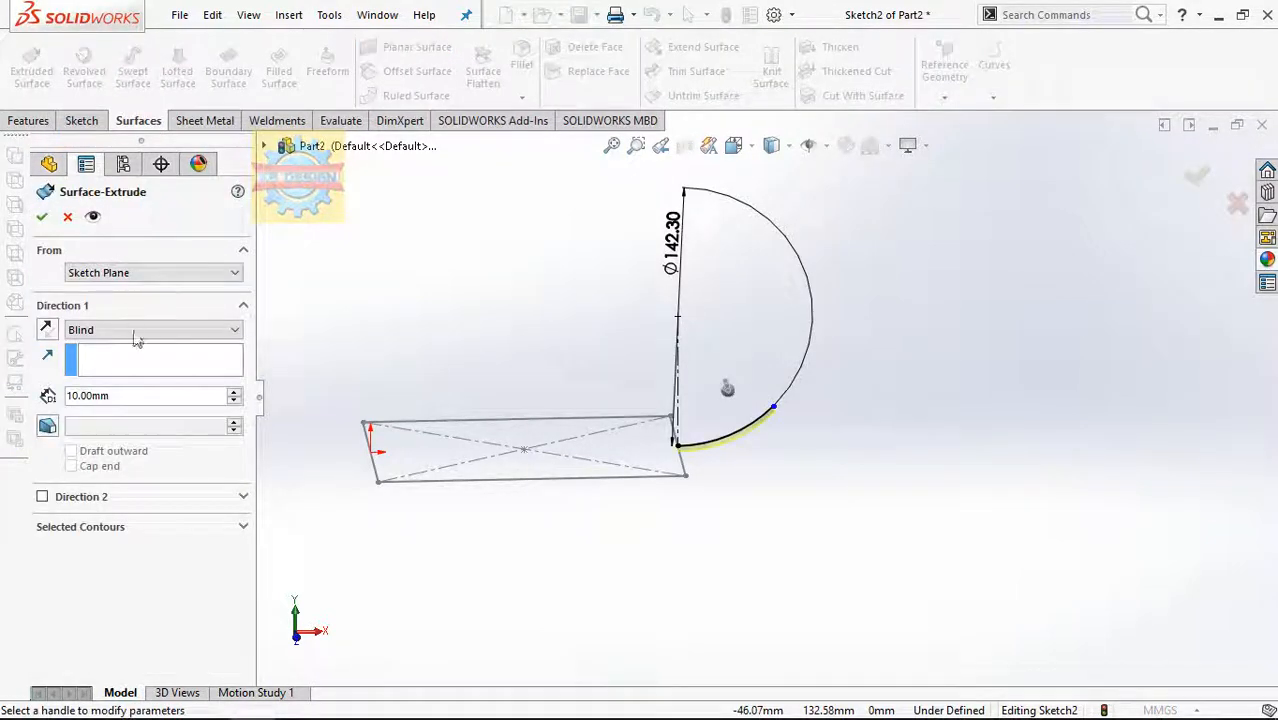
pyautogui.click(53, 499)
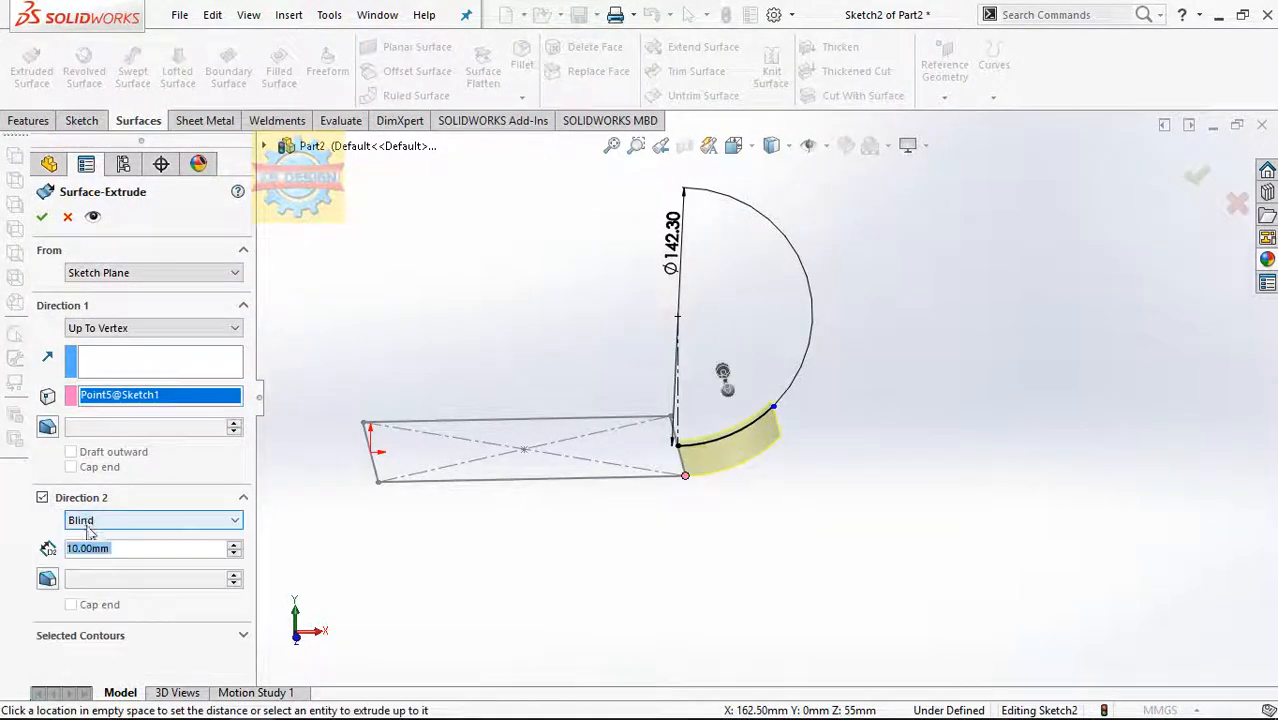
pyautogui.press('Return')
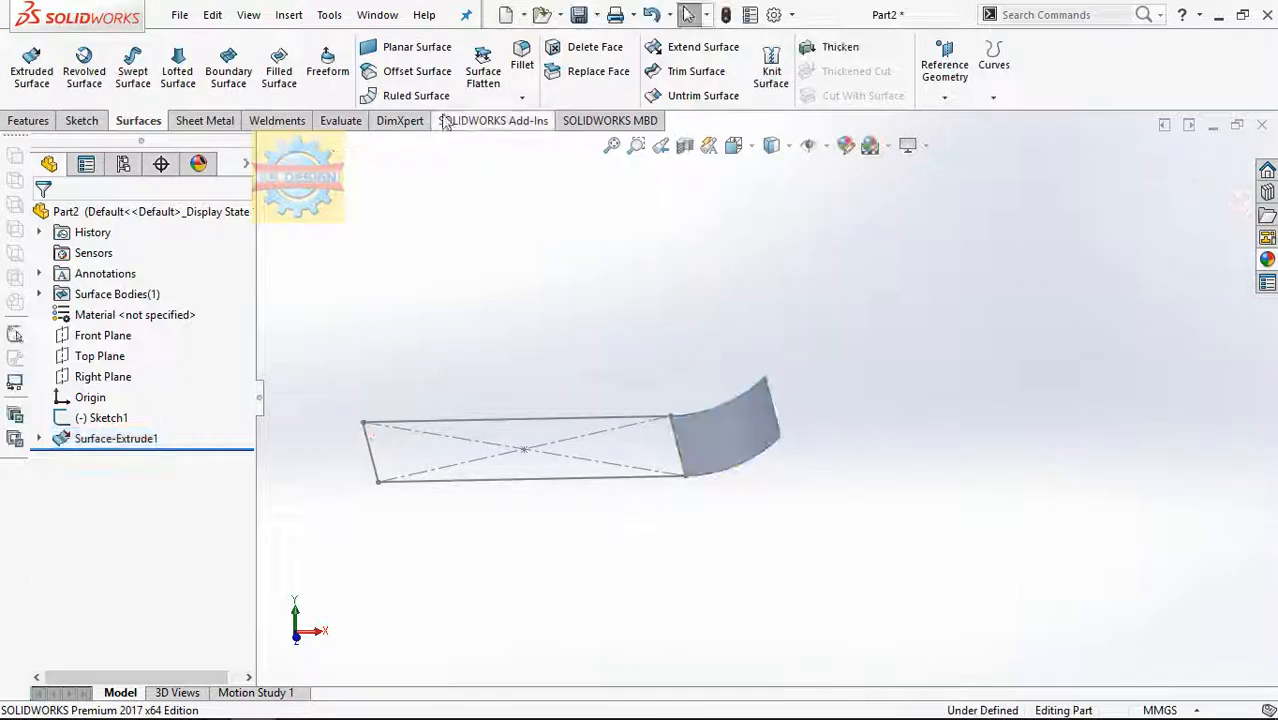
# Create a filled surface from the rectangle sketch and knit it to the curved extruded surface.
pyautogui.click(279, 70)
pyautogui.click(522, 479)
pyautogui.press('Return')
pyautogui.click(763, 75)
pyautogui.click(640, 447)
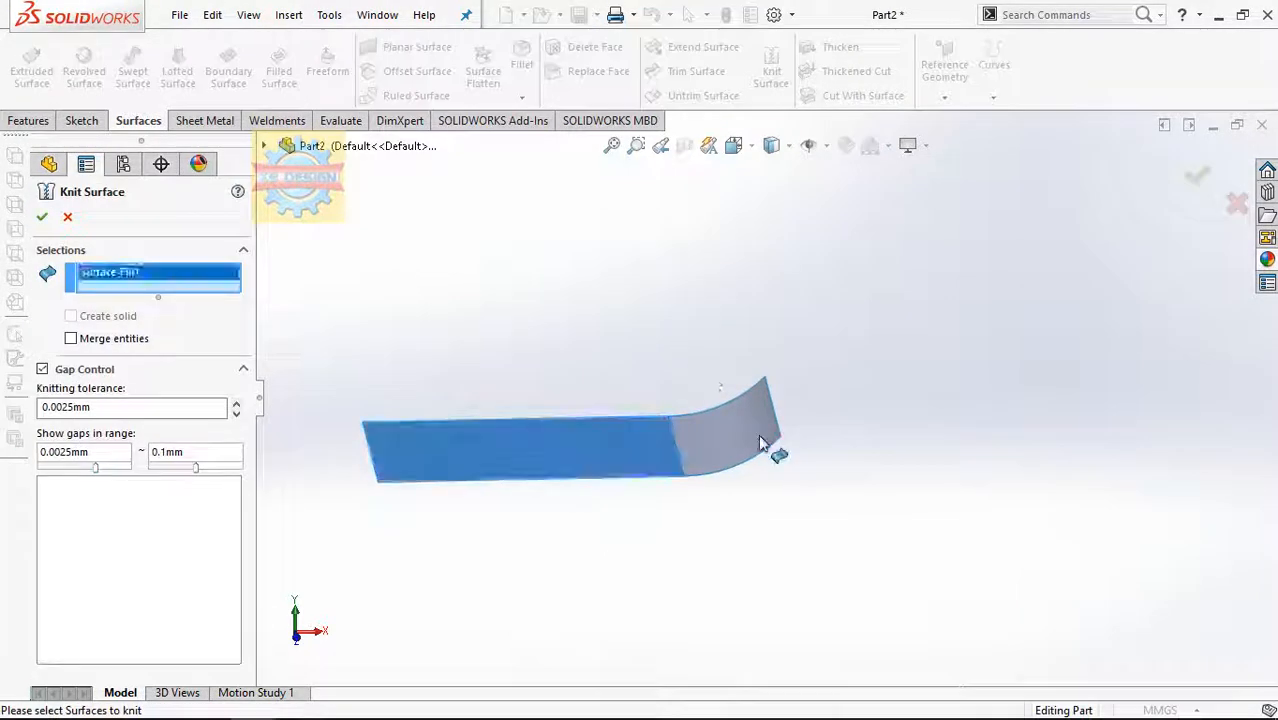
pyautogui.click(762, 437)
pyautogui.click(43, 217)
# Thicken the knitted surface downward into a solid plate.
pyautogui.click(842, 48)
pyautogui.click(672, 434)
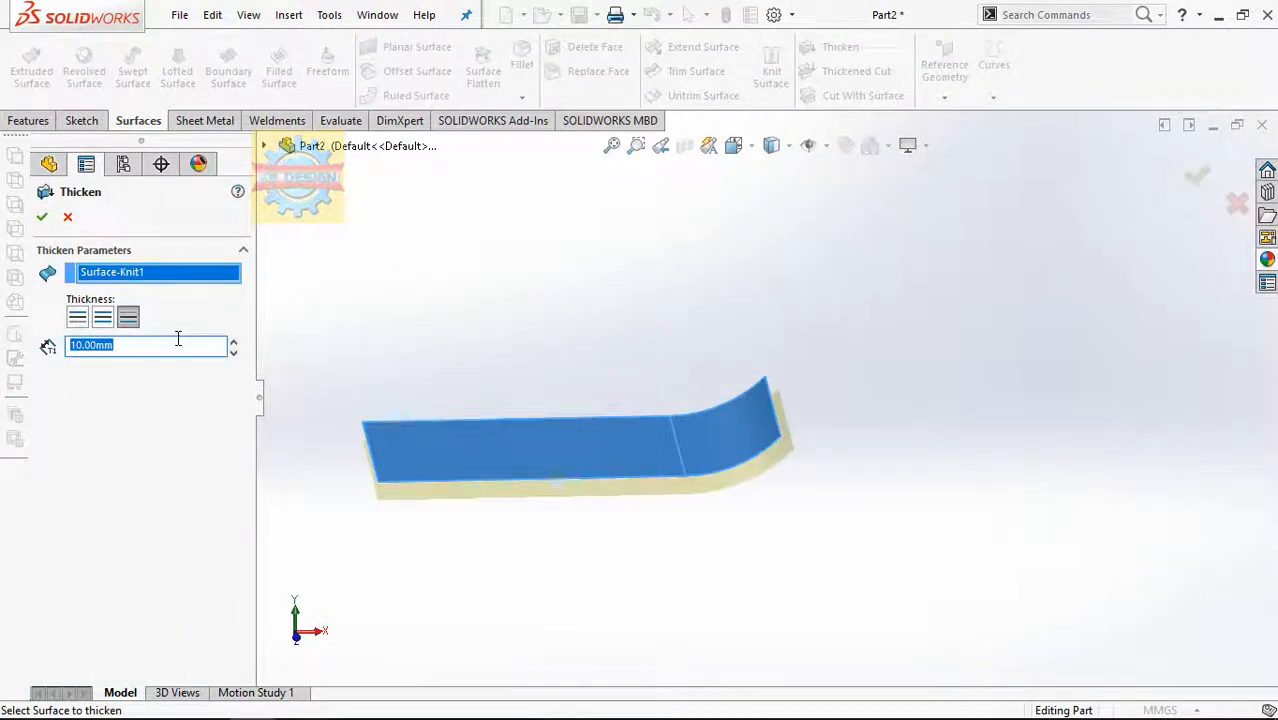
pyautogui.click(40, 218)
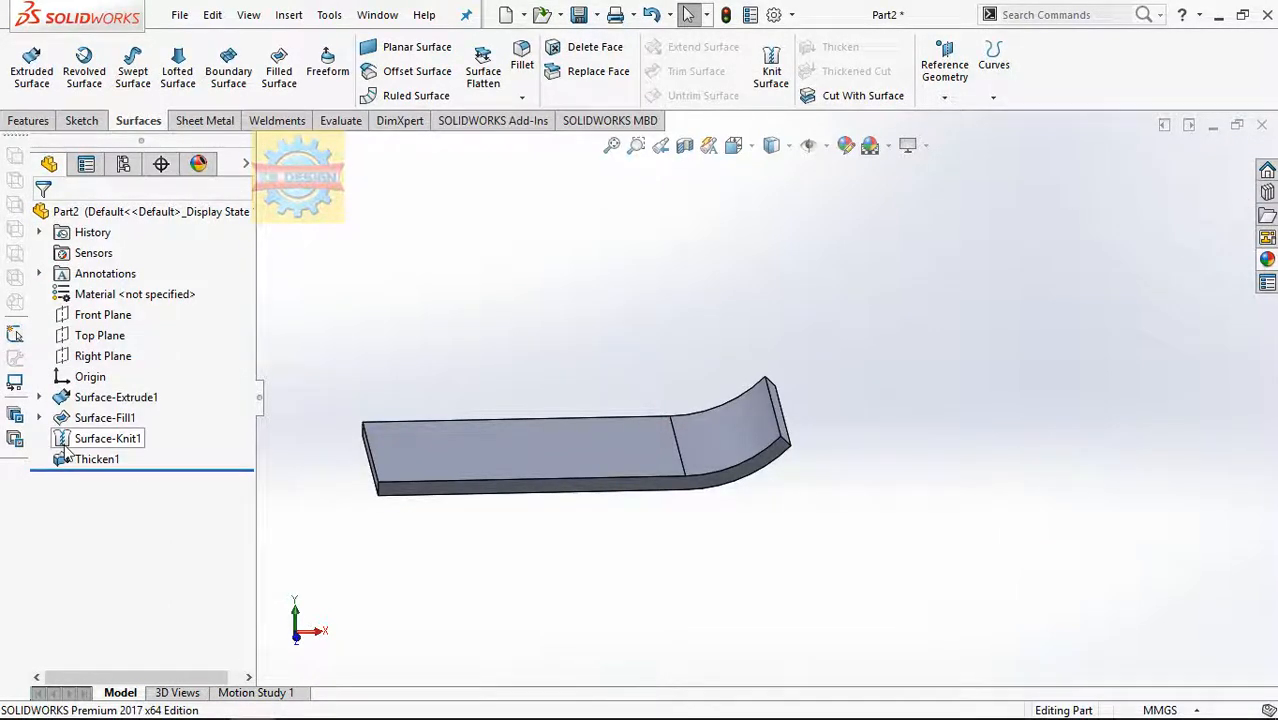
# Create a reference plane through the bend edge and the upper edge of the plate's curved end.
pyautogui.click(28, 120)
pyautogui.click(756, 70)
pyautogui.click(772, 116)
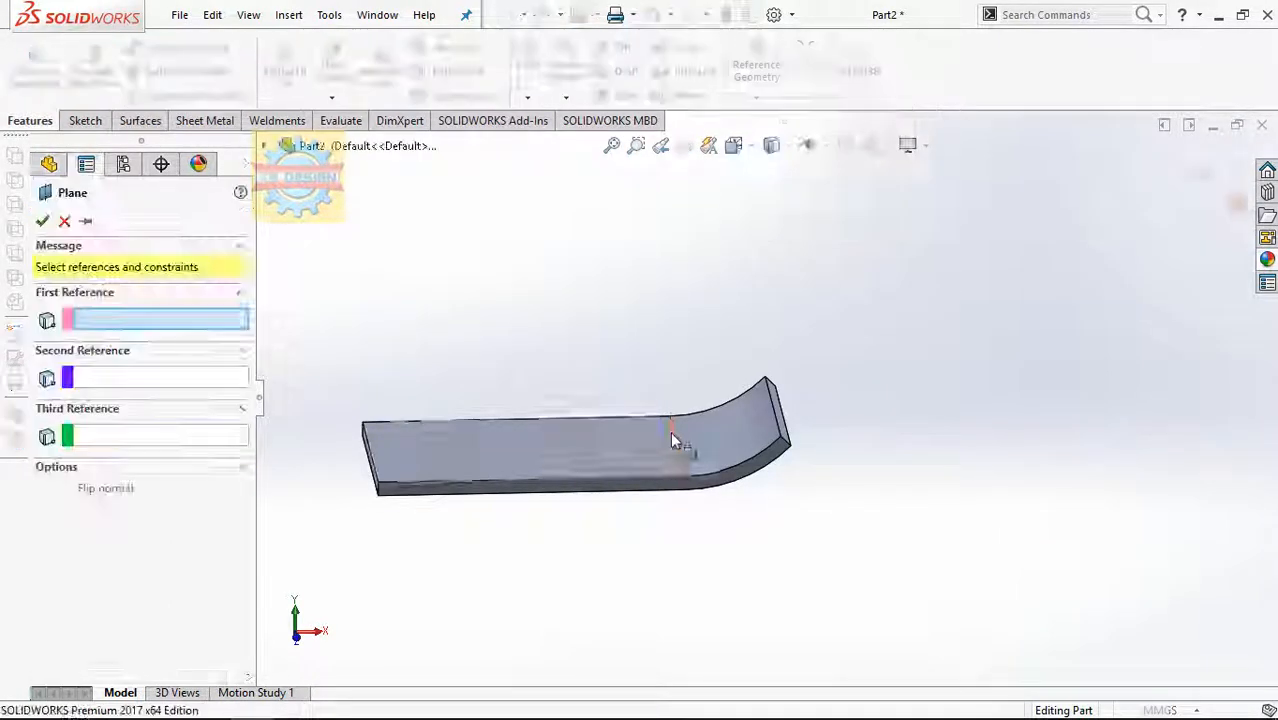
pyautogui.click(678, 445)
pyautogui.click(775, 410)
pyautogui.click(43, 221)
# Sketch an ellipse on the new plane, centred on the bend edge's midpoint, with radii of about 55 mm and 54 mm.
pyautogui.rightClick(96, 479)
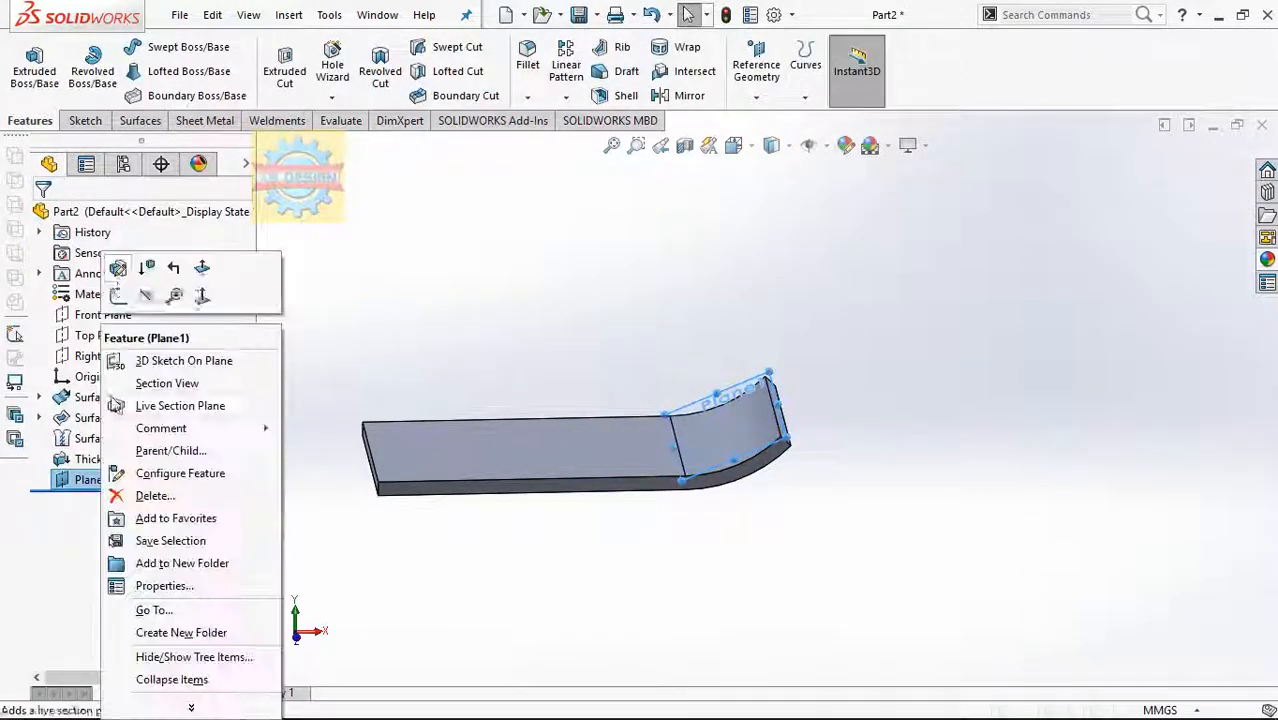
pyautogui.click(118, 295)
pyautogui.press('space')
pyautogui.click(443, 104)
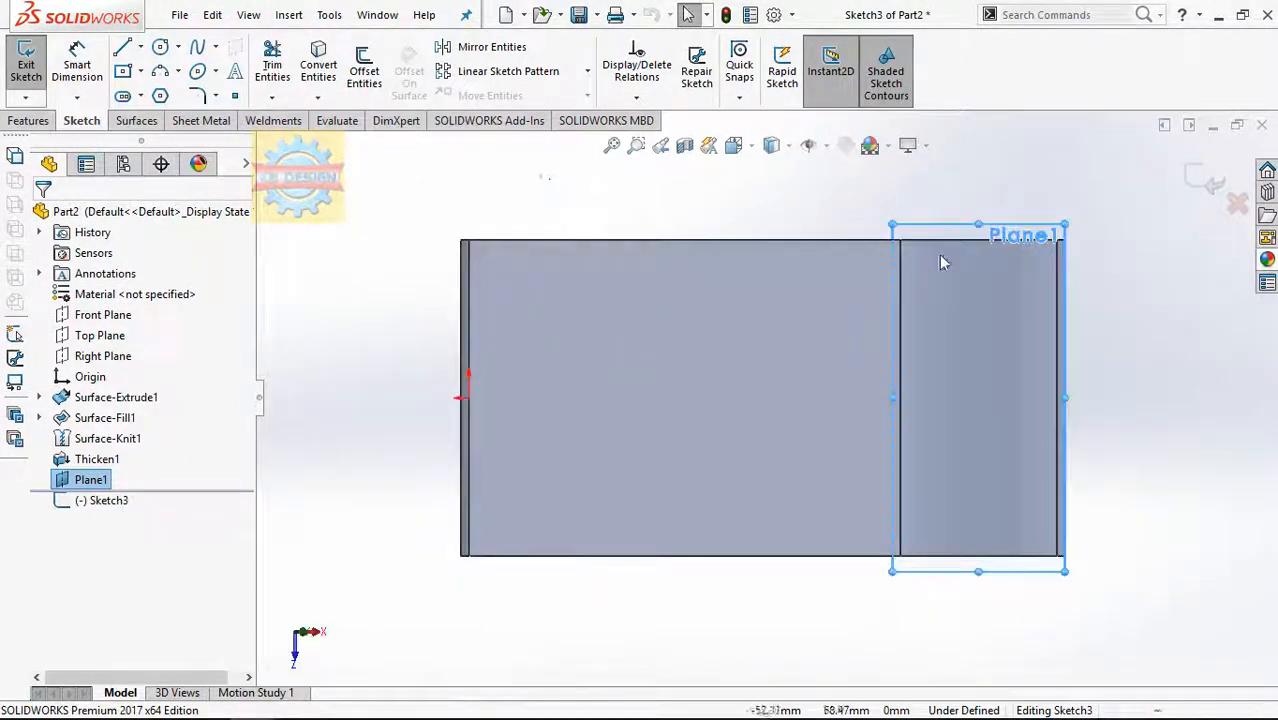
pyautogui.click(803, 428)
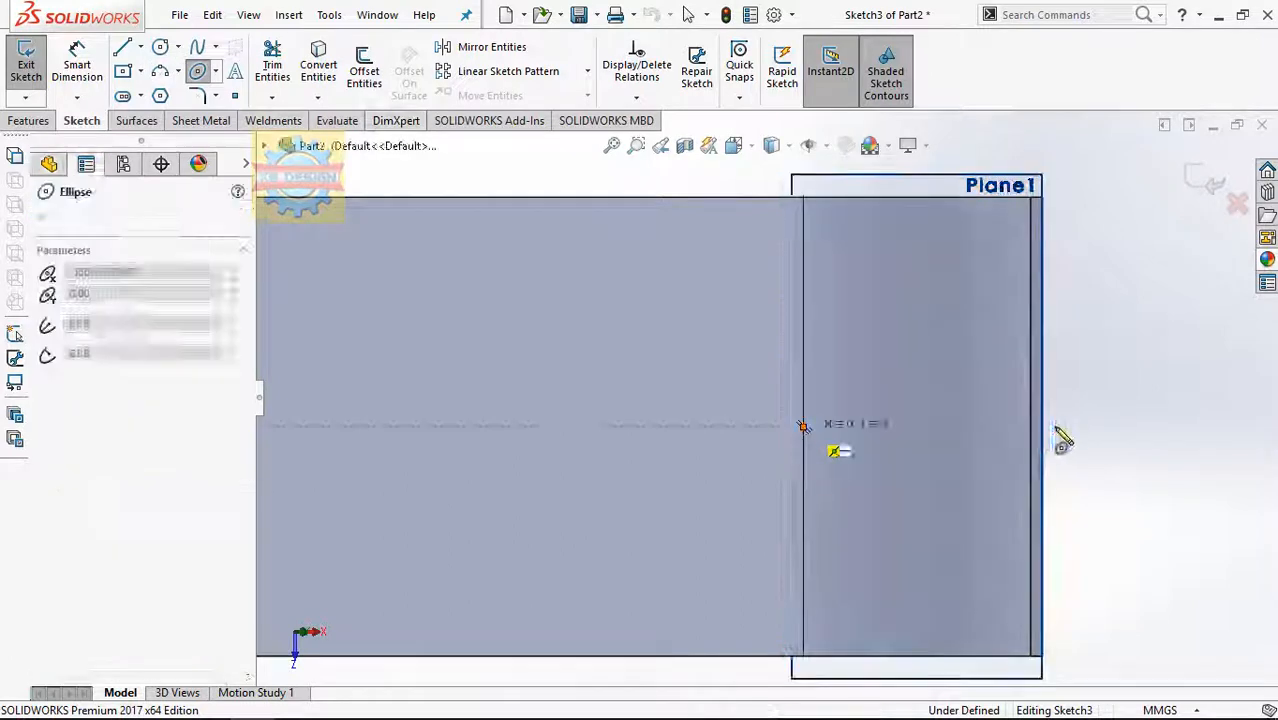
pyautogui.click(1031, 427)
pyautogui.click(804, 199)
pyautogui.scroll(3, 958, 281)
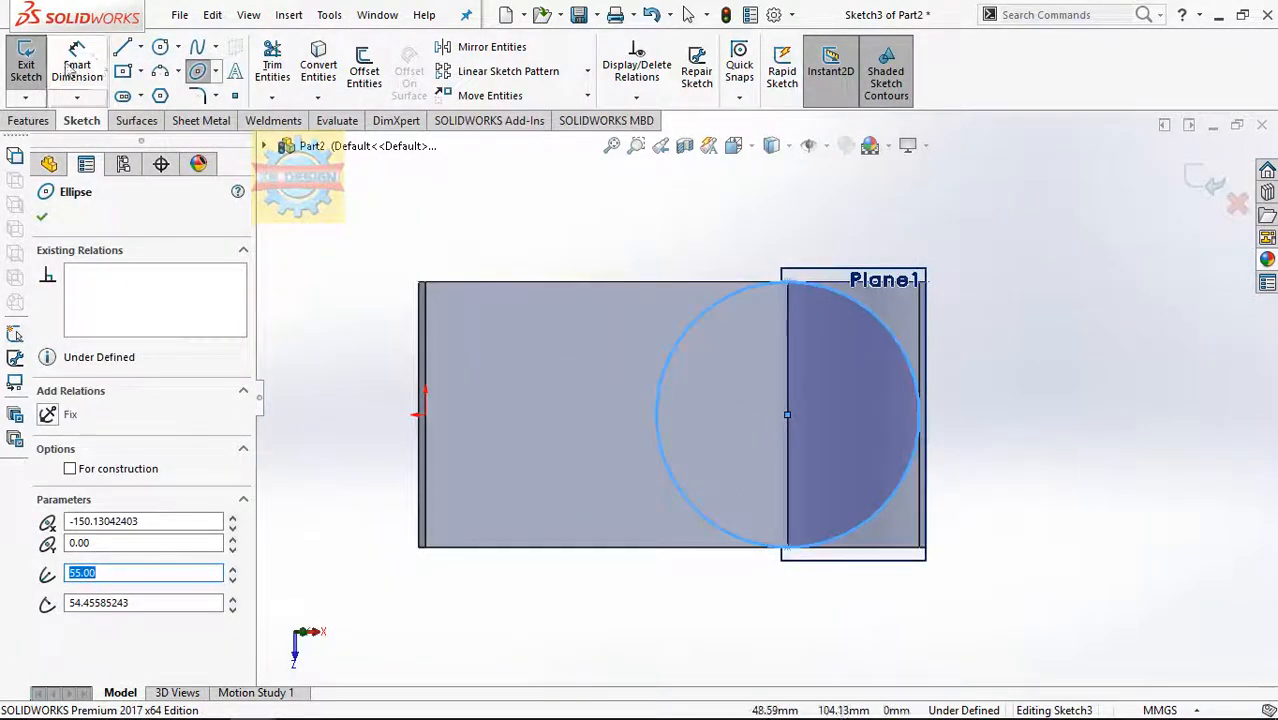
# Draw three lines around the curved end to enclose it outside the ellipse, and trim away the ellipse half over the flat area.
pyautogui.click(122, 47)
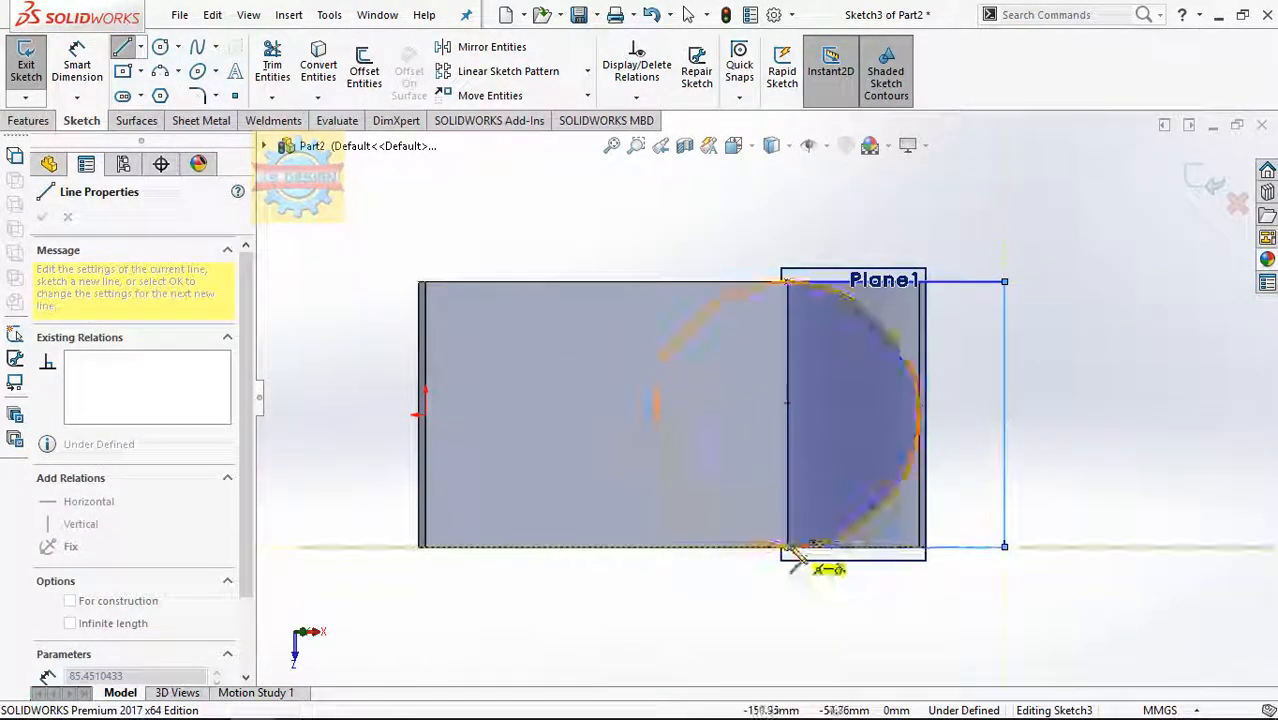
pyautogui.click(788, 547)
pyautogui.click(272, 62)
pyautogui.moveTo(650, 300); pyautogui.dragTo(705, 345)
# Extrude-cut the closed profile through the plate to round off its curved end.
pyautogui.click(28, 121)
pyautogui.click(284, 66)
pyautogui.moveTo(525, 490); pyautogui.dragTo(560, 179, button='middle')
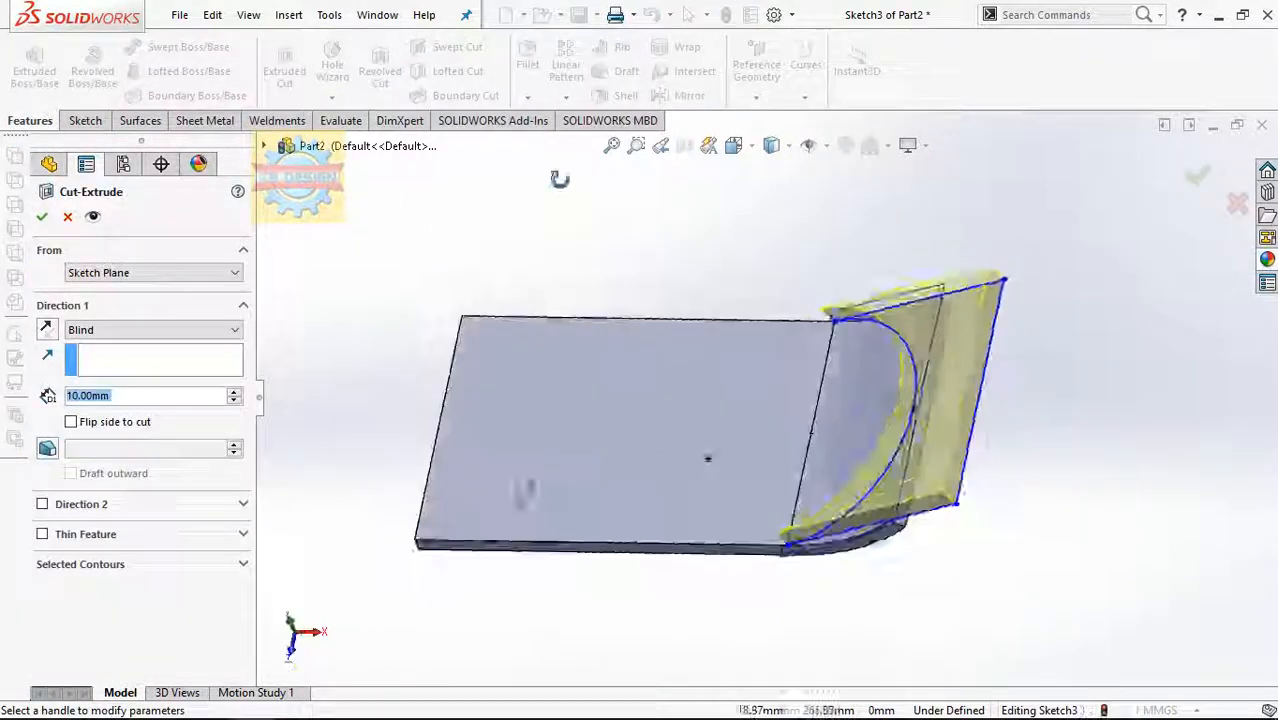
pyautogui.click(152, 329)
pyautogui.click(95, 358)
pyautogui.click(42, 216)
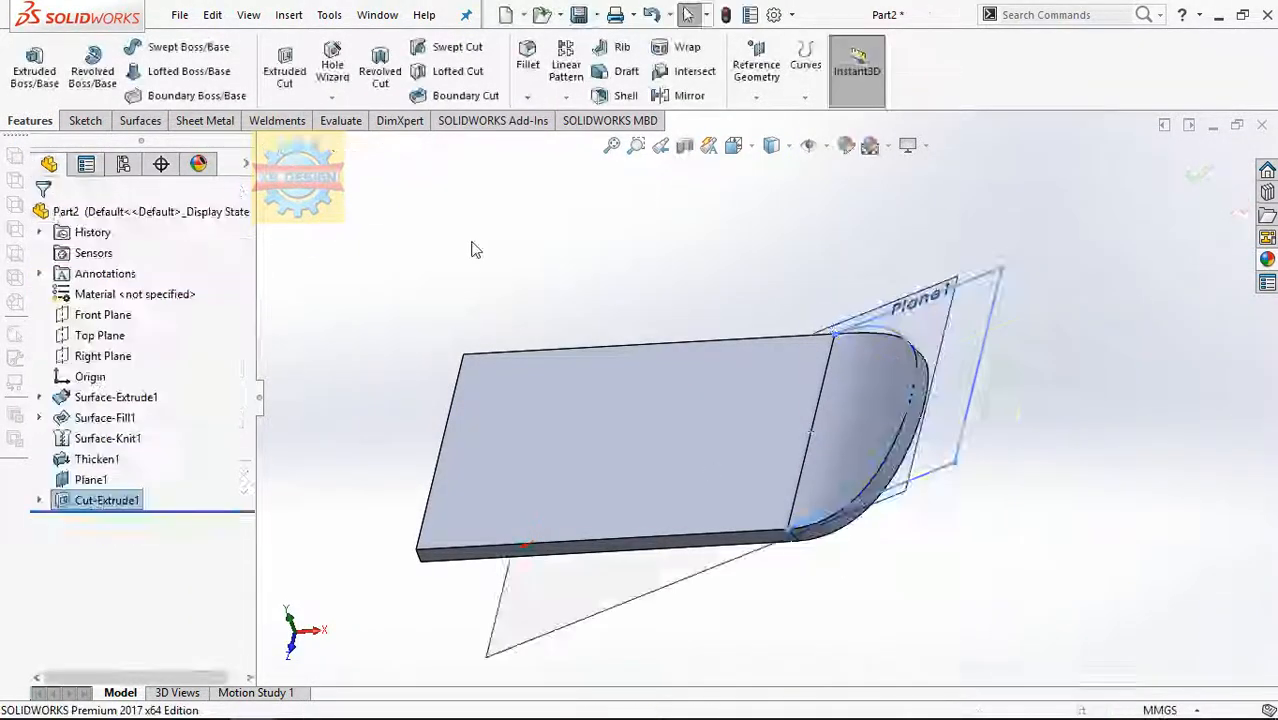
# Fillet the plate's upper and lower outline edges with a 1 mm radius.
pyautogui.moveTo(690, 300); pyautogui.dragTo(708, 220, button='middle')
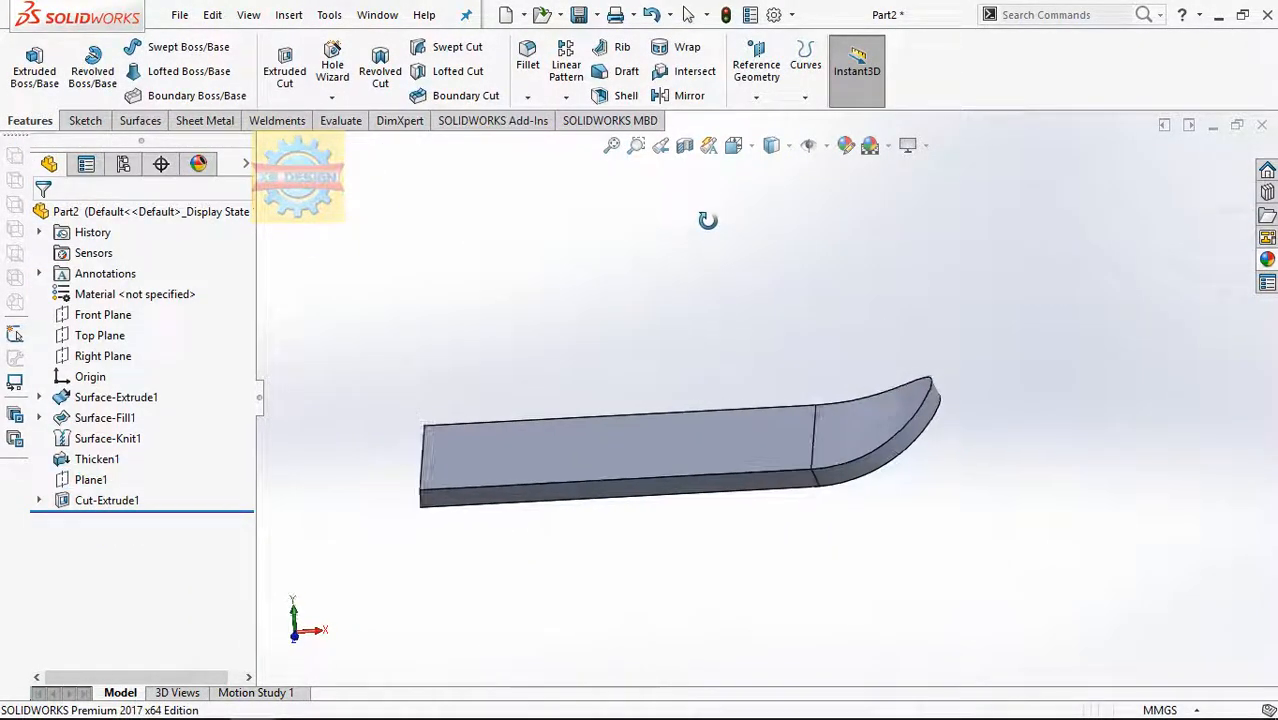
pyautogui.moveTo(745, 290); pyautogui.dragTo(775, 320, button='middle')
pyautogui.click(519, 62)
pyautogui.write('1')
pyautogui.click(531, 488)
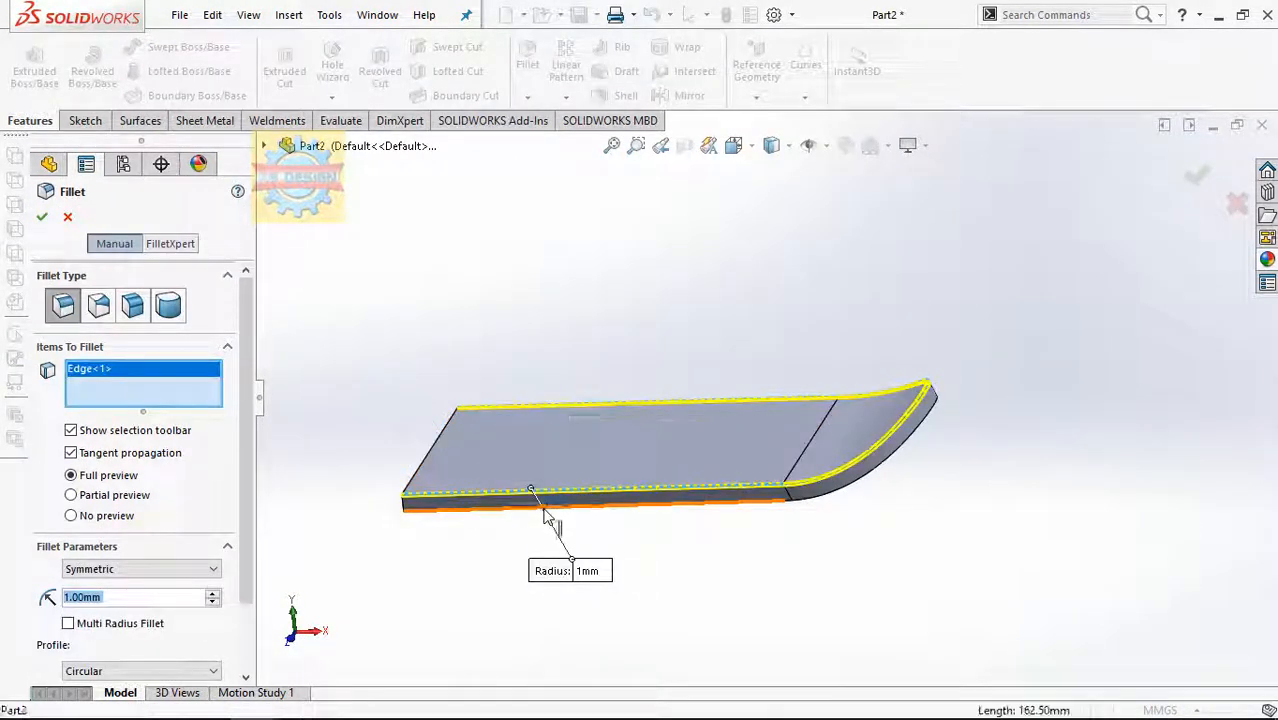
pyautogui.click(546, 507)
pyautogui.click(42, 217)
# Assign a dark grey colour to the plate's flat top face and extend the selection to the adjoining curved end.
pyautogui.rightClick(662, 449)
pyautogui.click(800, 217)
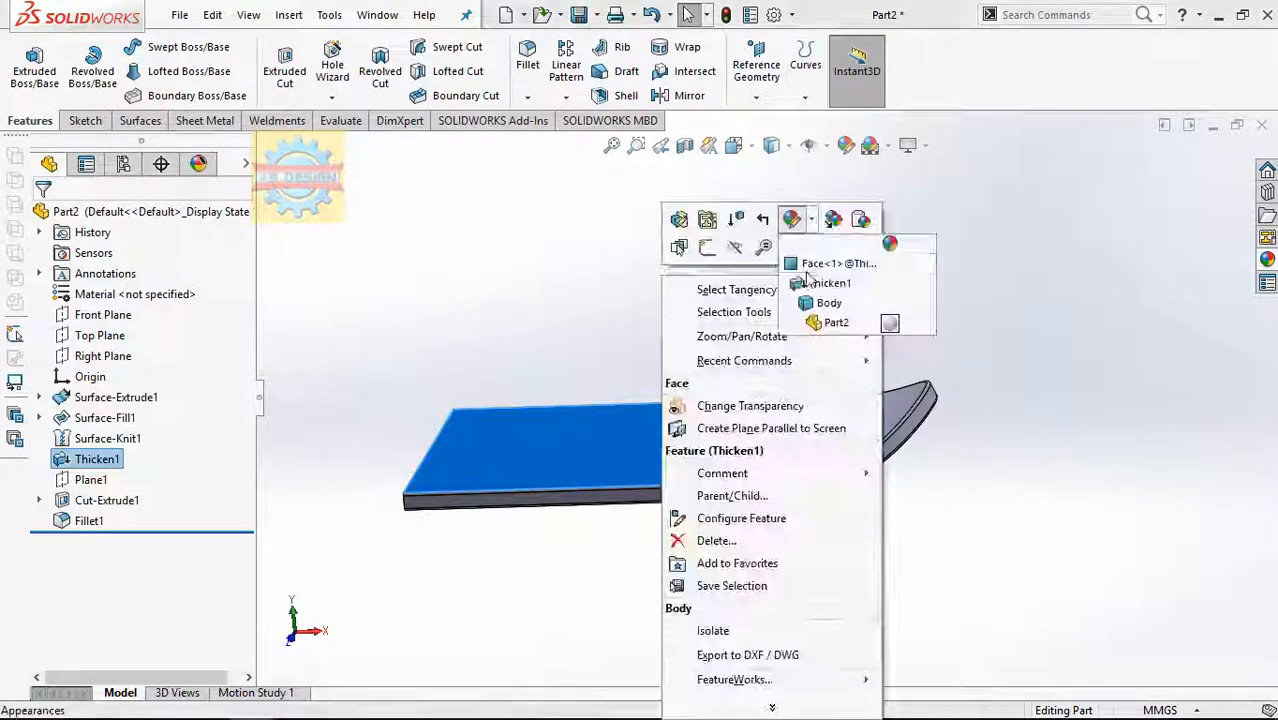
pyautogui.click(811, 268)
pyautogui.click(181, 606)
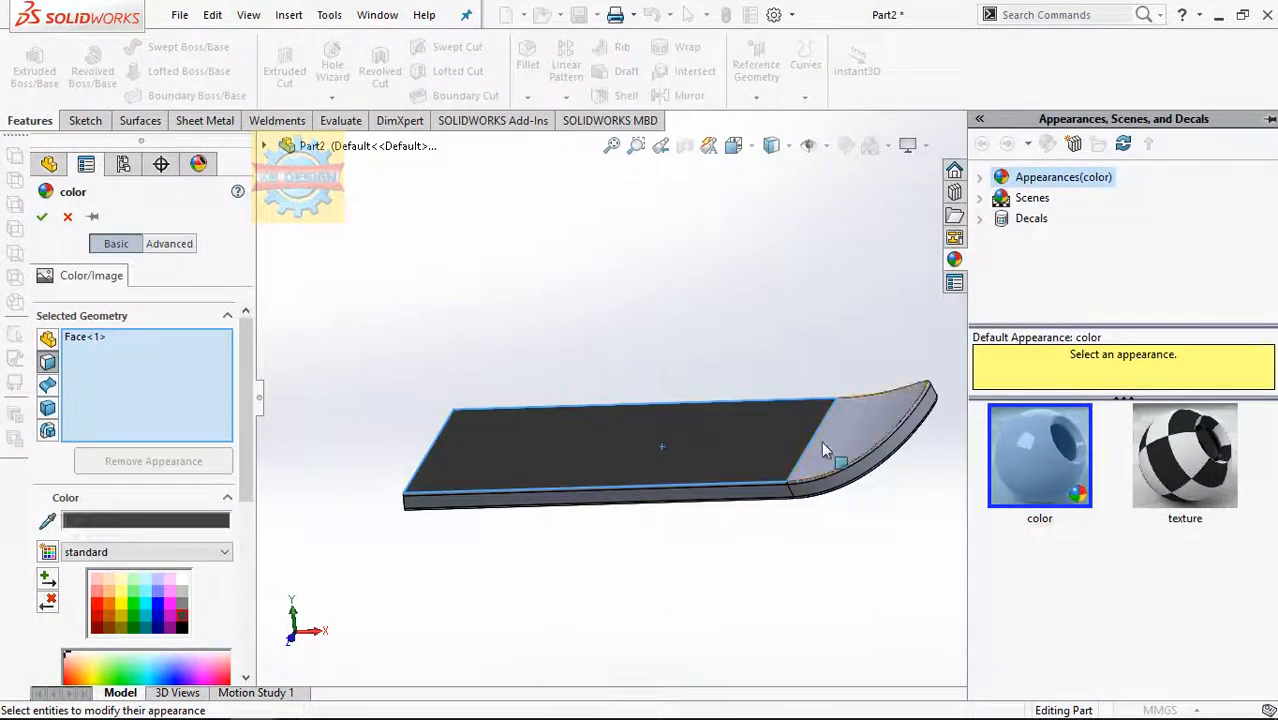
pyautogui.click(792, 482)
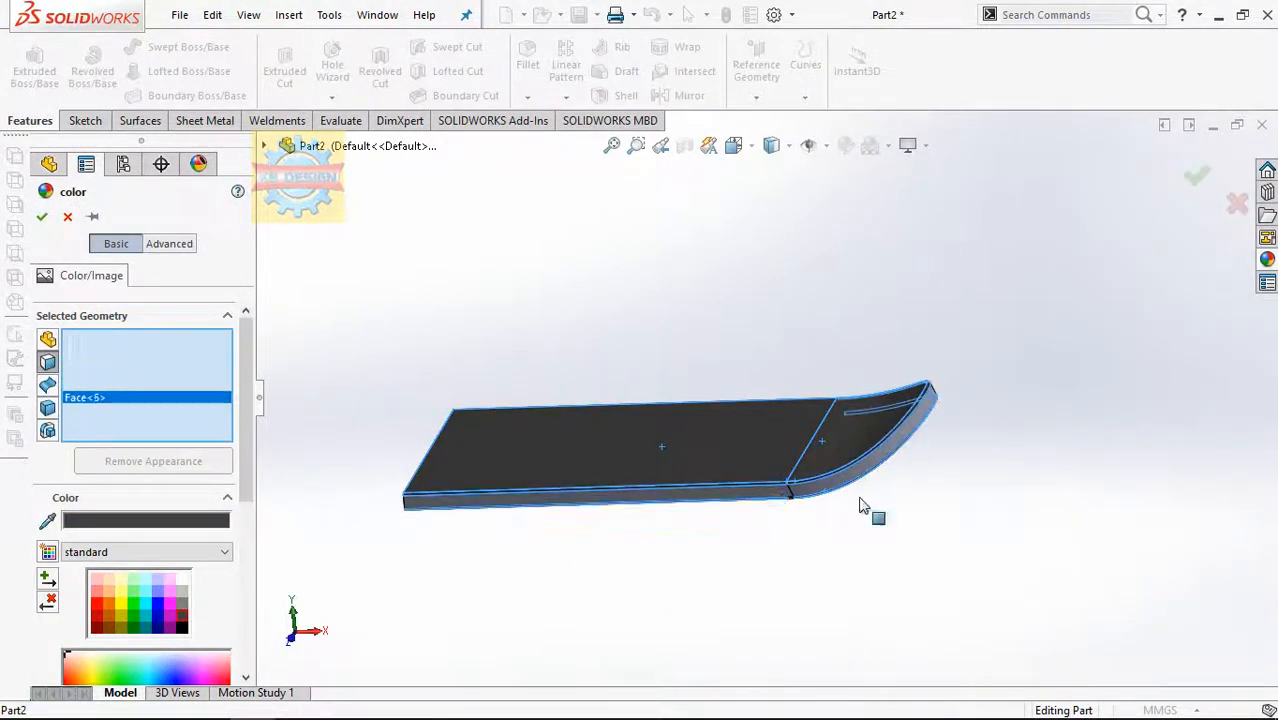
# Add the fillet faces along the plate's long sides to the dark grey colour selection.
pyautogui.scroll(-5, 864, 506)
pyautogui.scroll(-4, 533, 538)
pyautogui.click(656, 489)
pyautogui.scroll(6, 656, 489)
pyautogui.moveTo(680, 470); pyautogui.dragTo(832, 383, button='middle')
pyautogui.click(985, 404)
pyautogui.click(925, 398)
# Add the small upper and lower fillet faces at the bend corner to the dark grey selection and apply the colour.
pyautogui.scroll(-5, 730, 351)
pyautogui.click(668, 309)
pyautogui.click(662, 305)
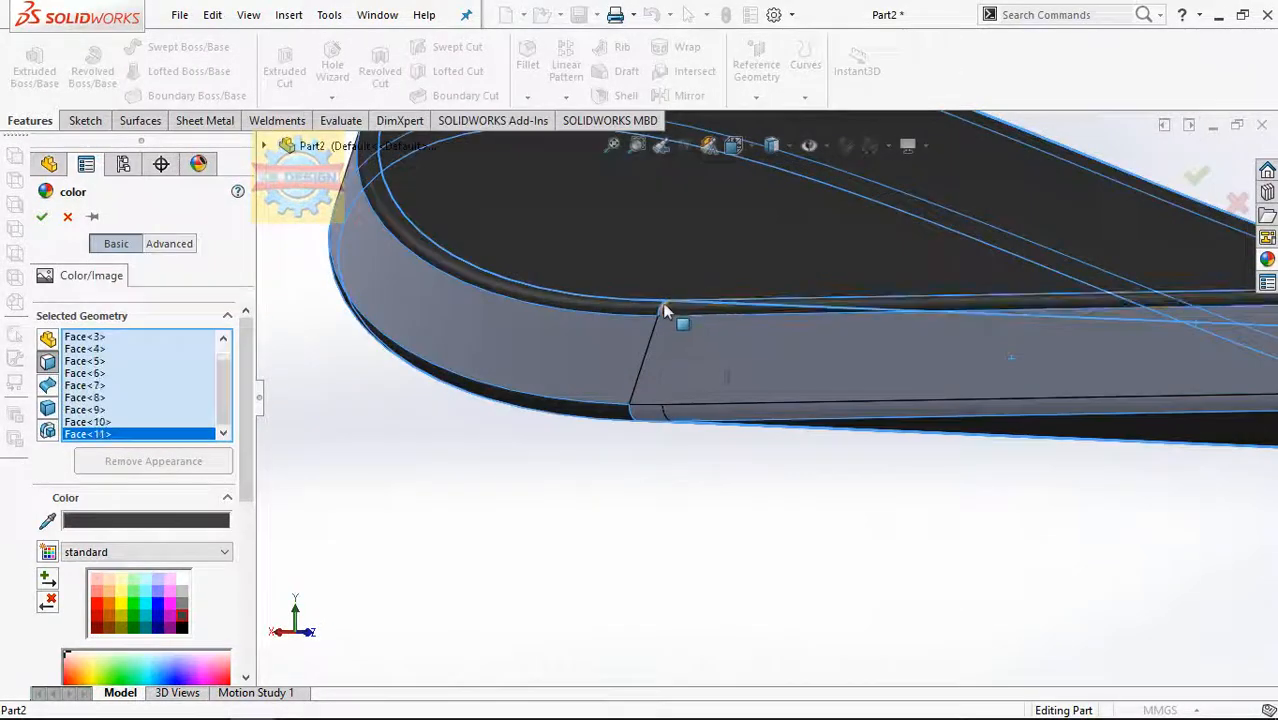
pyautogui.click(645, 408)
pyautogui.click(686, 408)
pyautogui.scroll(6, 686, 408)
pyautogui.click(40, 217)
# Colour the plate's side faces and the rim of its rounded end light orange.
pyautogui.moveTo(822, 460); pyautogui.dragTo(929, 508, button='middle')
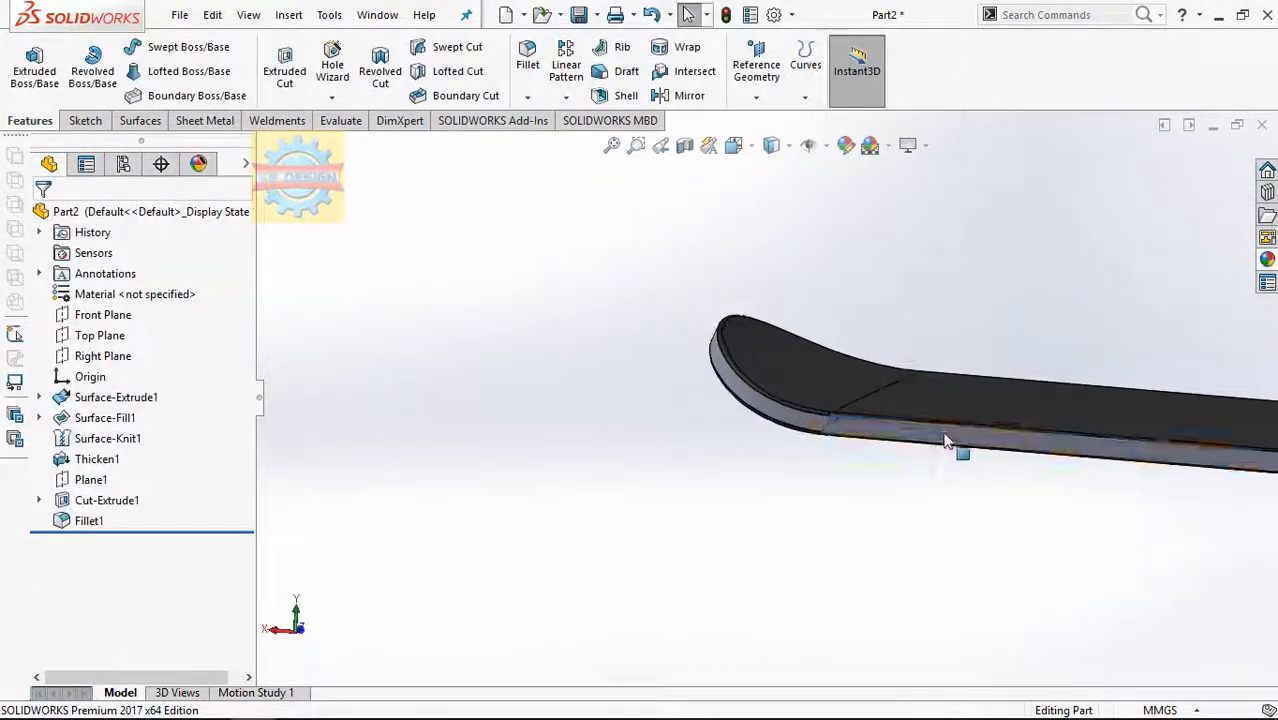
pyautogui.rightClick(943, 431)
pyautogui.click(1079, 218)
pyautogui.click(1112, 264)
pyautogui.click(109, 591)
pyautogui.click(779, 413)
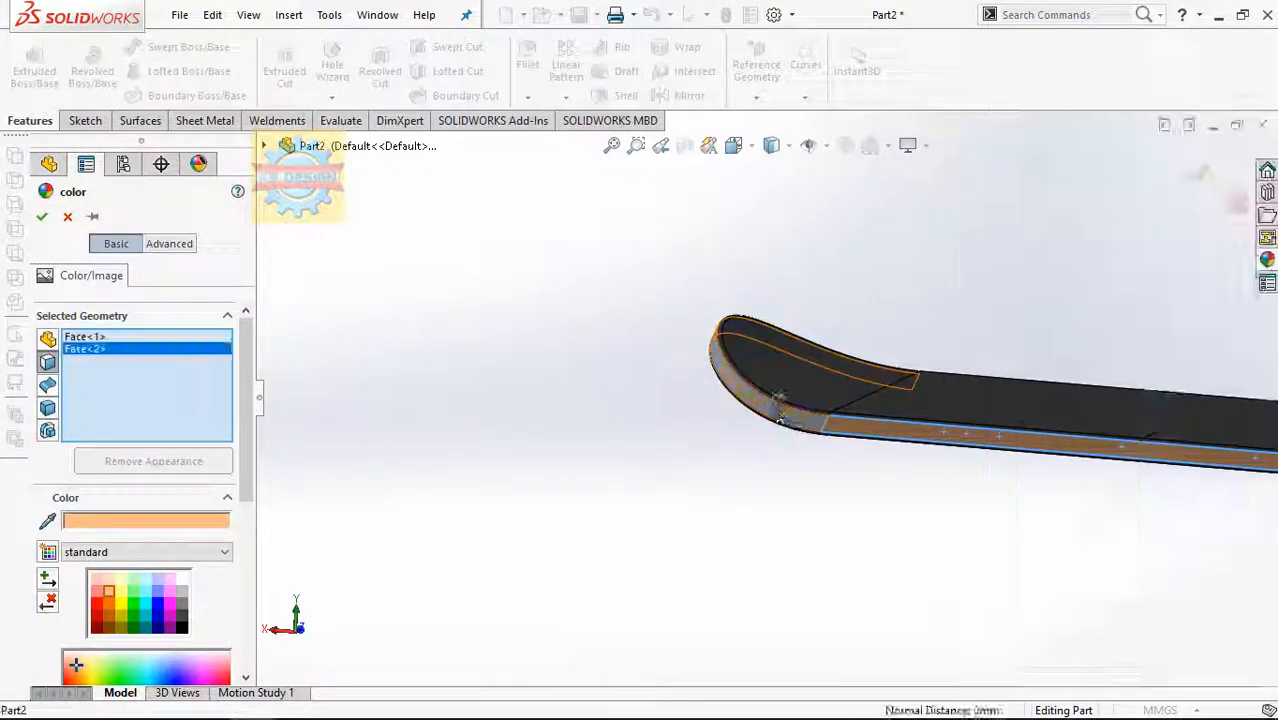
pyautogui.moveTo(779, 413); pyautogui.dragTo(985, 412, button='middle')
pyautogui.click(44, 218)
# Start a sketch on the plate's flat underside and draw a centre rectangle about 54 mm by 25.5 mm near the bend.
pyautogui.scroll(4, 735, 290)
pyautogui.moveTo(735, 290)
pyautogui.mouseDown(button='middle')
pyautogui.moveTo(605, 248)
pyautogui.moveTo(612, 195)
pyautogui.mouseUp(button='middle')
pyautogui.click(706, 408)
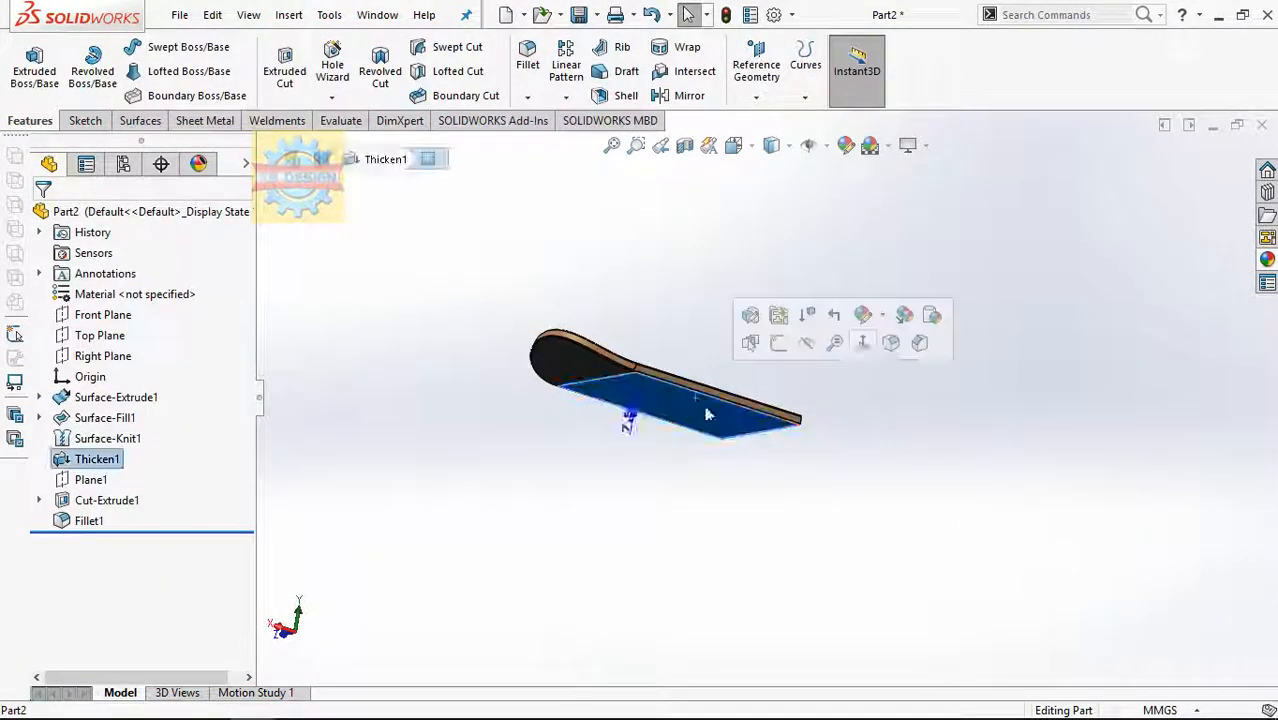
pyautogui.click(859, 342)
pyautogui.click(84, 120)
pyautogui.click(26, 60)
pyautogui.click(123, 71)
pyautogui.click(810, 405)
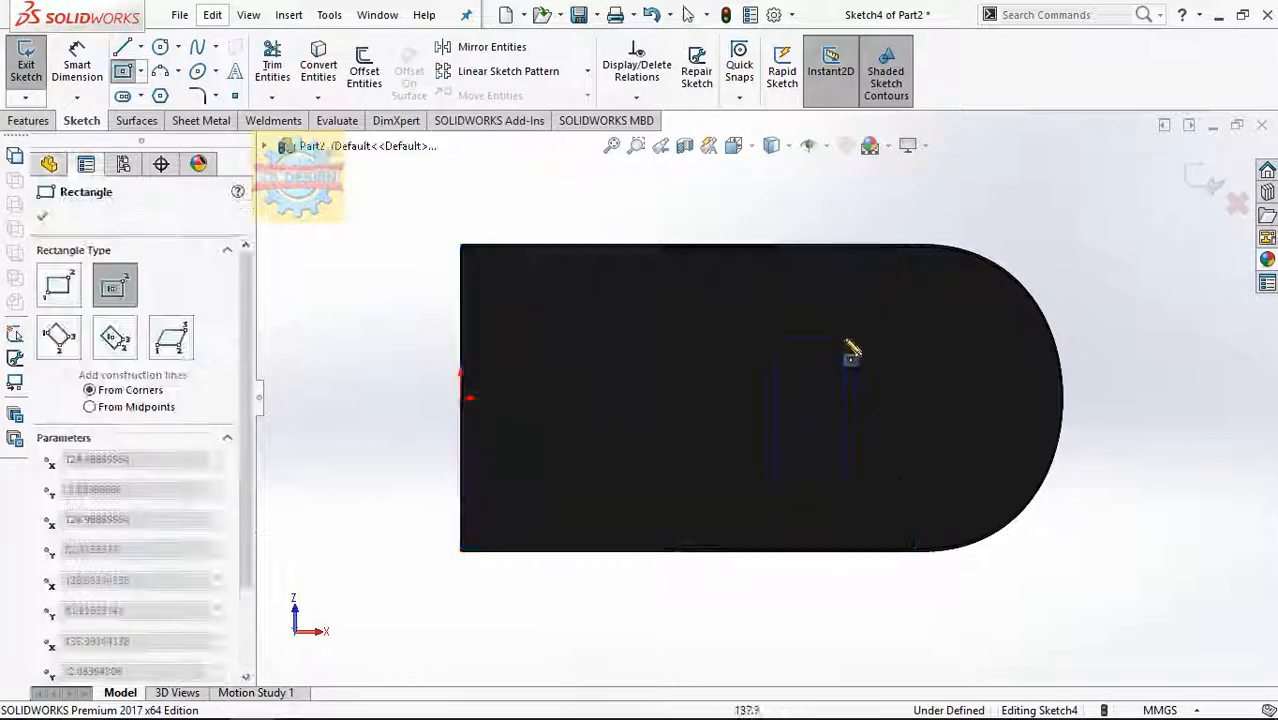
pyautogui.click(845, 331)
# Add a relation that aligns the rectangle's centre point horizontally with the origin.
pyautogui.click(637, 98)
pyautogui.click(666, 142)
pyautogui.click(190, 350)
pyautogui.click(810, 405)
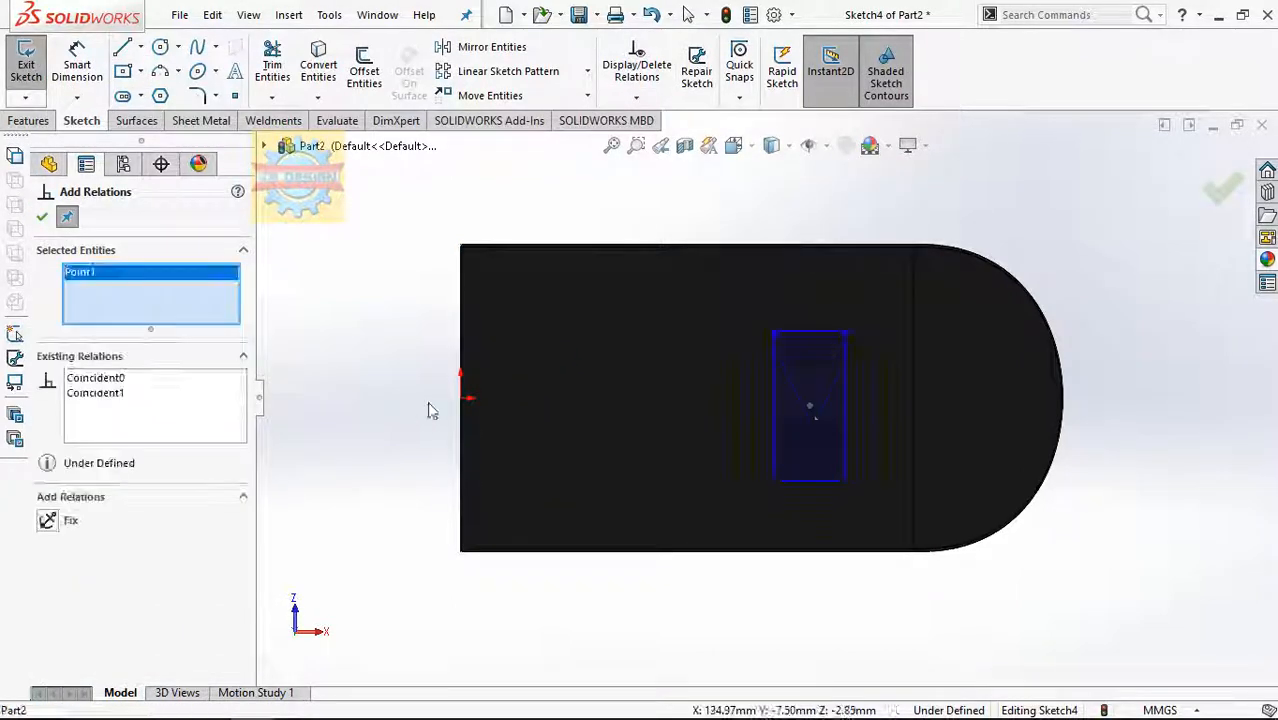
pyautogui.click(58, 521)
# Dimension the rectangle to 62.5 mm across the plate's width and 26.7 mm along its length.
pyautogui.click(77, 63)
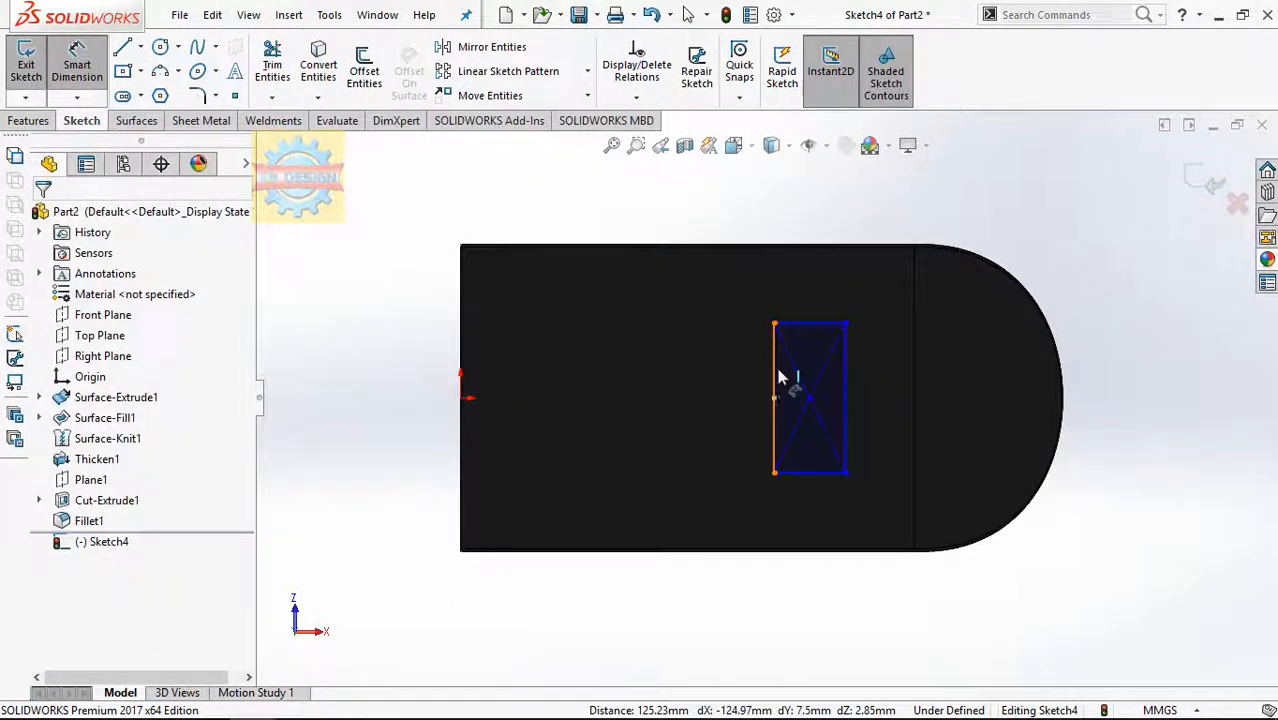
pyautogui.click(776, 395)
pyautogui.click(688, 377)
pyautogui.write('62.5')
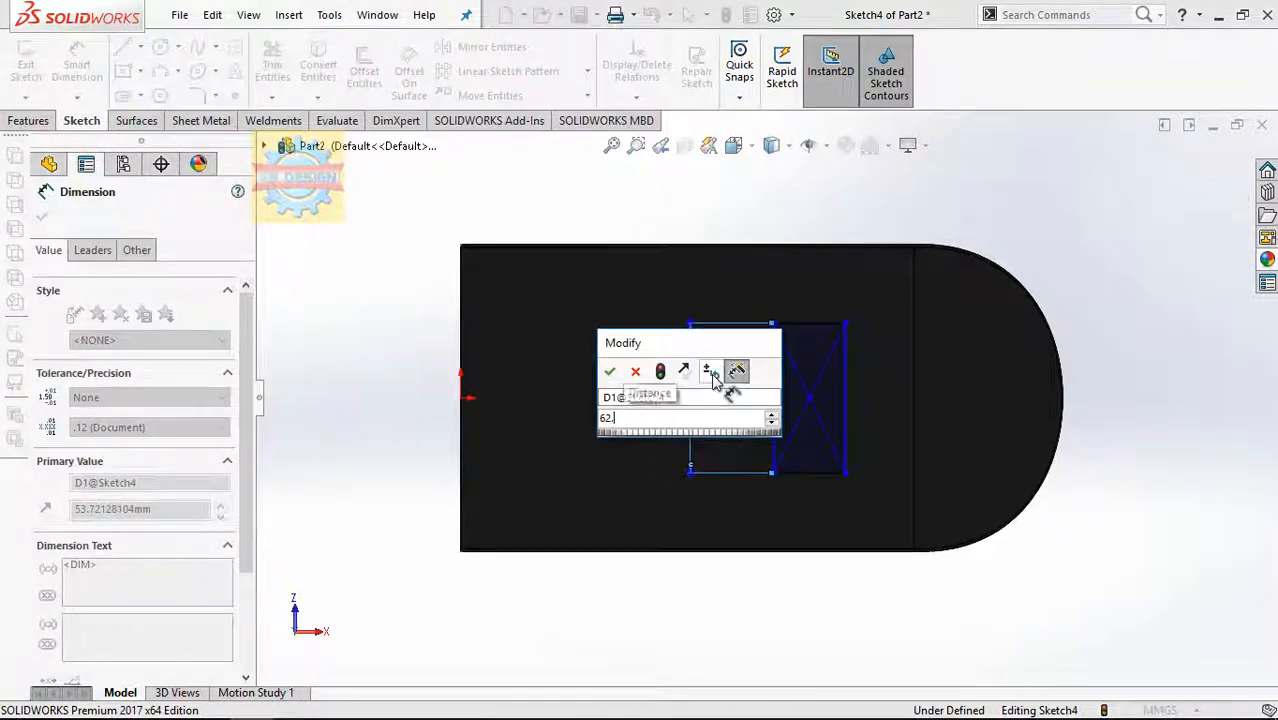
pyautogui.press('Return')
pyautogui.click(820, 310)
pyautogui.click(860, 195)
pyautogui.press('Return')
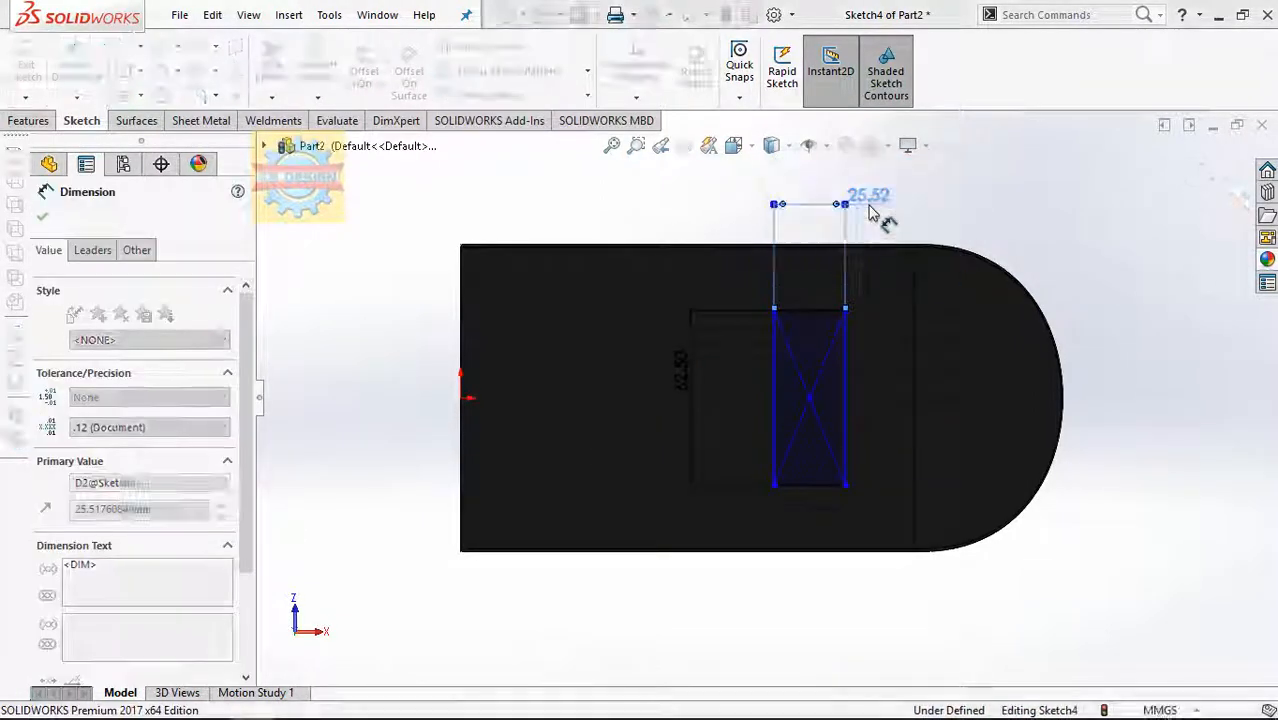
# Set the distance between the rectangle's nearest long edge and the plate's bend line to 22.8 mm.
pyautogui.scroll(-2, 995, 315)
pyautogui.click(757, 372)
pyautogui.click(853, 325)
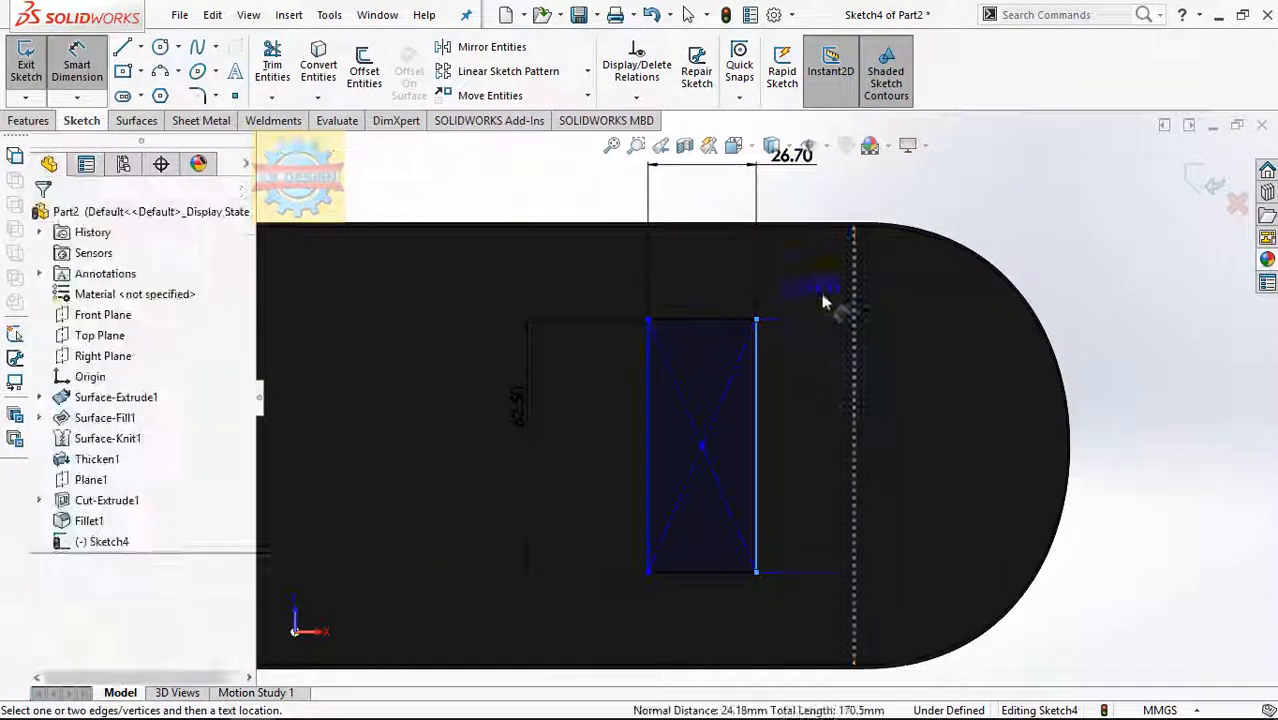
pyautogui.click(822, 295)
pyautogui.write('22.8')
pyautogui.press('Return')
# Draw a small centre rectangle on the midpoint of the large rectangle's bend-side edge and dimension it 13.4 mm by 9.7 mm.
pyautogui.click(124, 71)
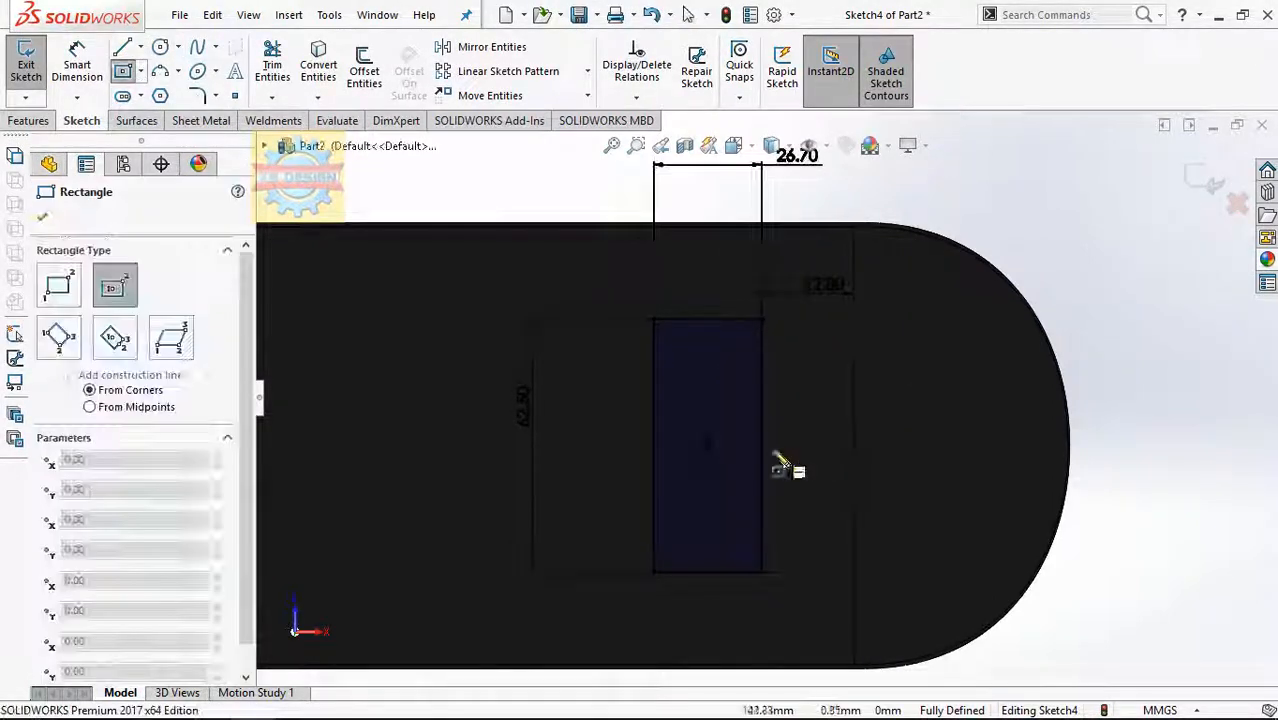
pyautogui.click(788, 398)
pyautogui.click(77, 64)
pyautogui.click(788, 425)
pyautogui.click(825, 372)
pyautogui.write('13')
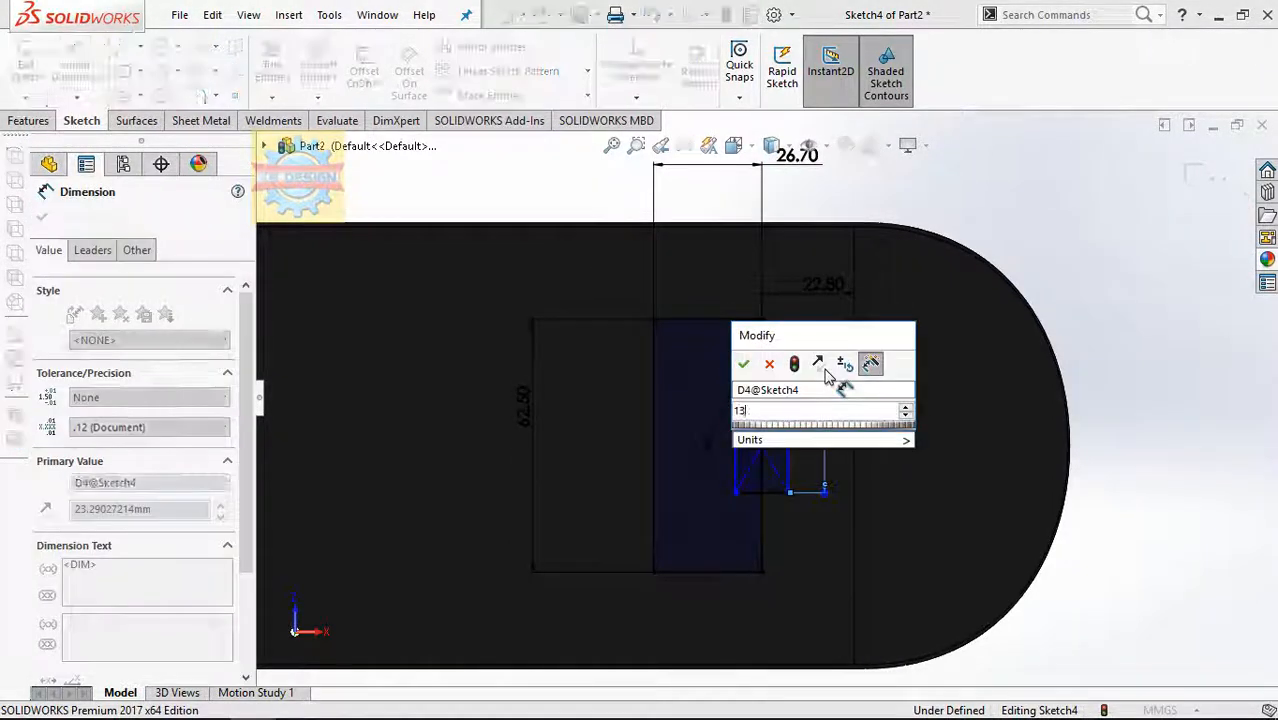
pyautogui.write('.4=')
pyautogui.press('Return')
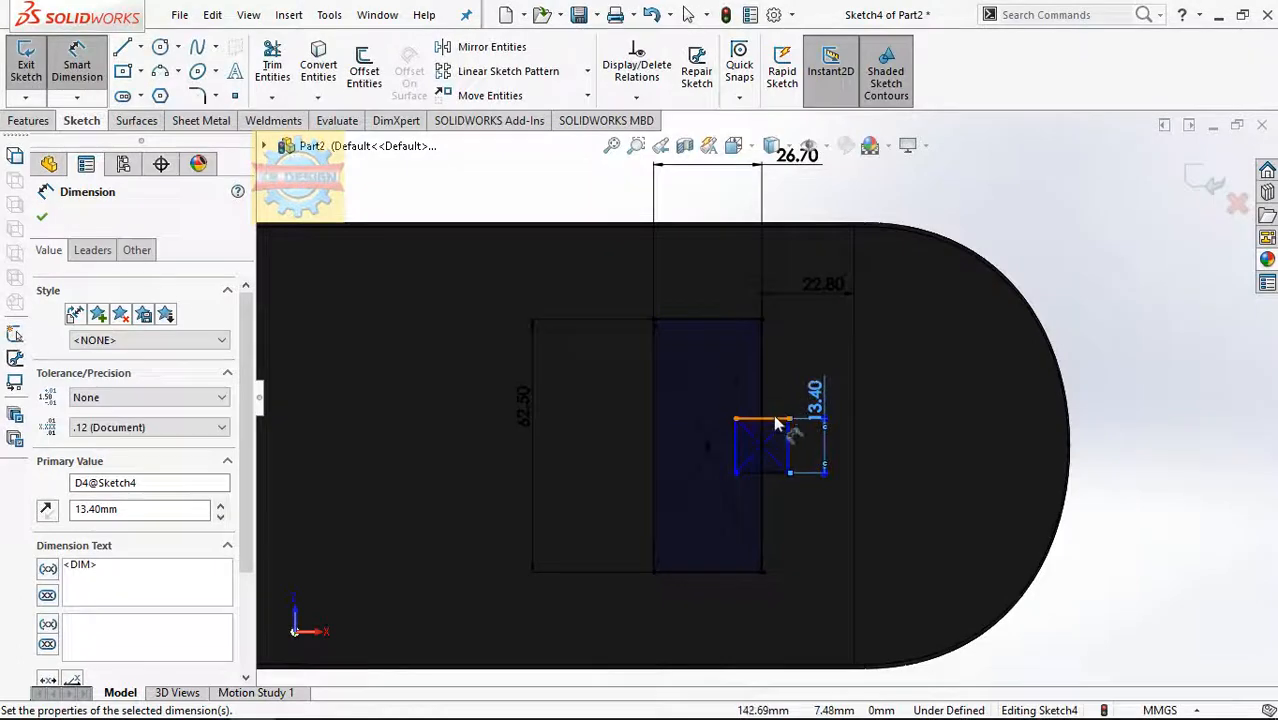
pyautogui.click(778, 421)
pyautogui.click(807, 365)
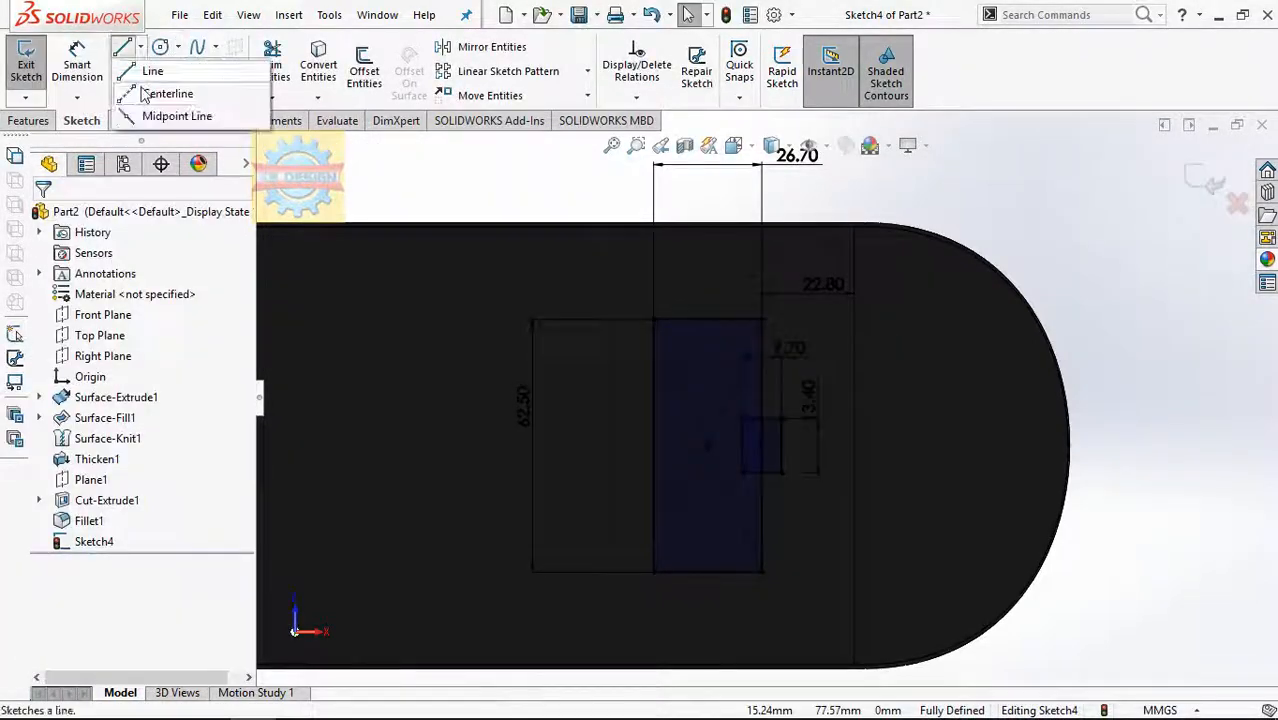
# Draw a centerline from the large rectangle's centre parallel to its long edges and mirror the small rectangle about it.
pyautogui.click(145, 93)
pyautogui.click(708, 444)
pyautogui.click(708, 366)
pyautogui.press('Escape')
pyautogui.click(490, 47)
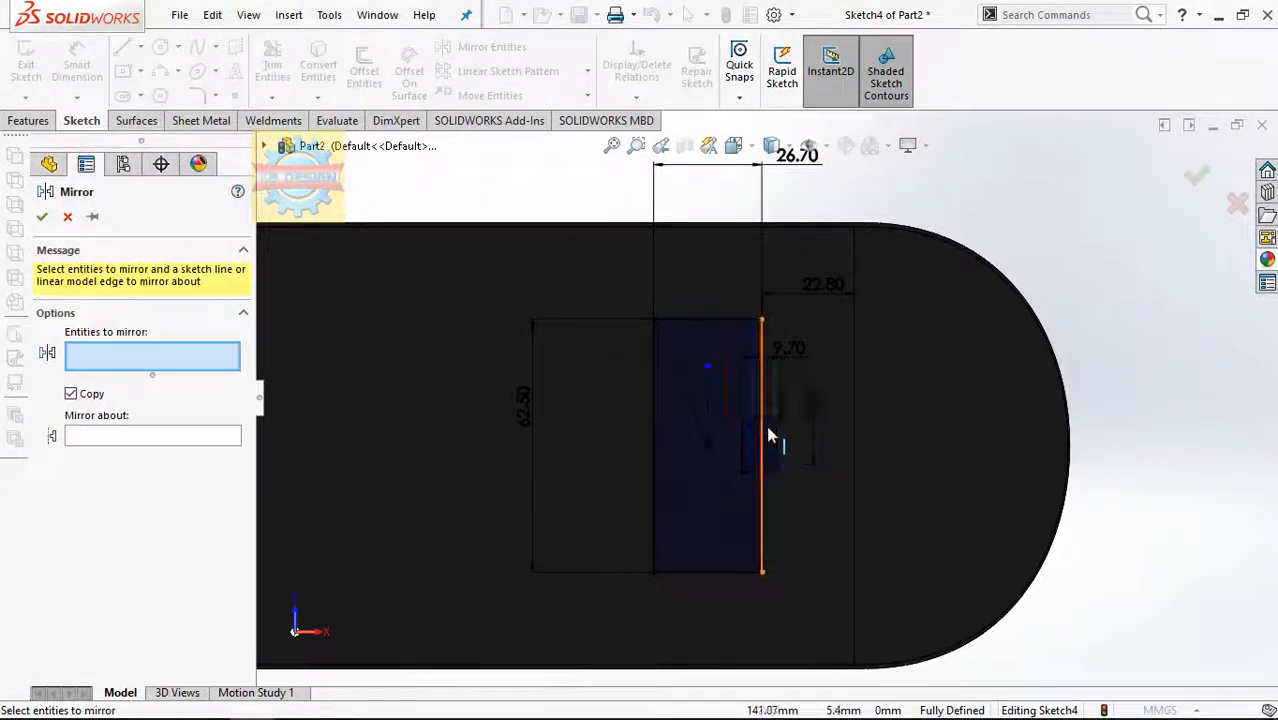
pyautogui.click(45, 217)
# Extrude the large rectangle's region without the two side notches as a 20.5 mm boss.
pyautogui.click(30, 120)
pyautogui.click(34, 70)
pyautogui.click(712, 384)
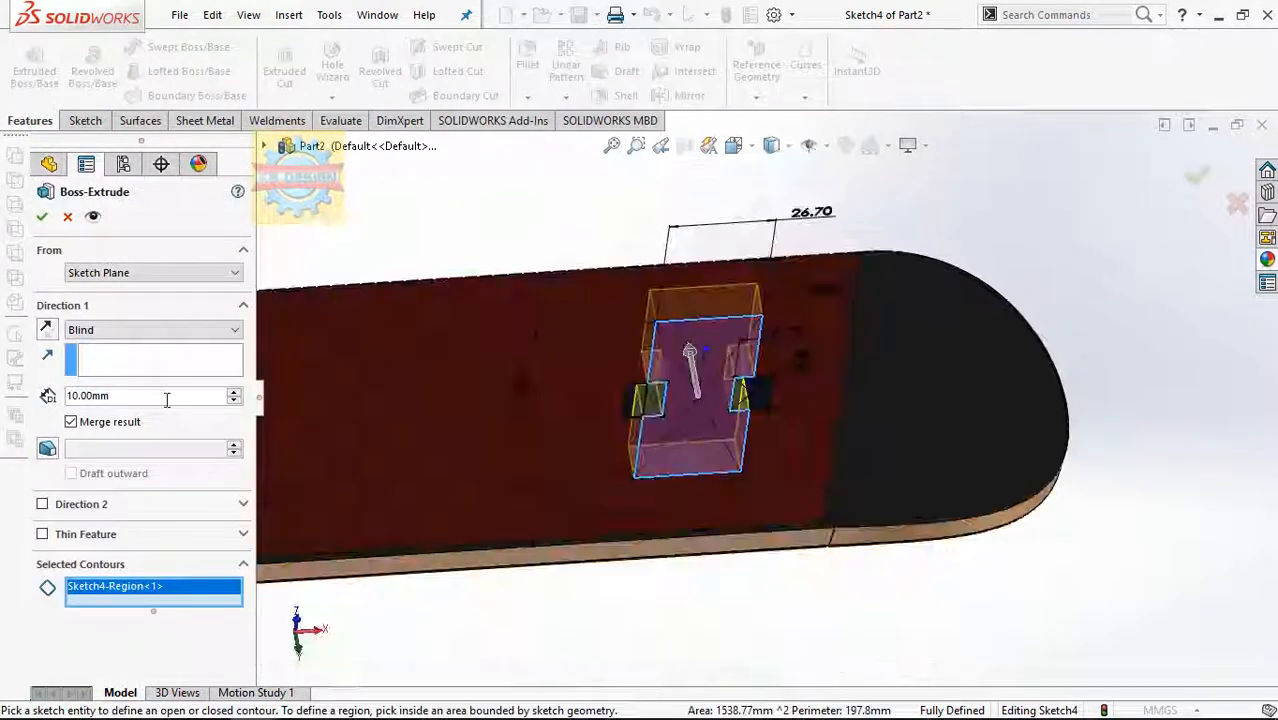
pyautogui.write('20.5')
pyautogui.press('Return')
# Fillet the long outer edges of the notched block with a 13.5 mm radius to round it over.
pyautogui.moveTo(612, 309); pyautogui.dragTo(626, 262, button='middle')
pyautogui.click(527, 56)
pyautogui.write('13.5')
pyautogui.press('Return')
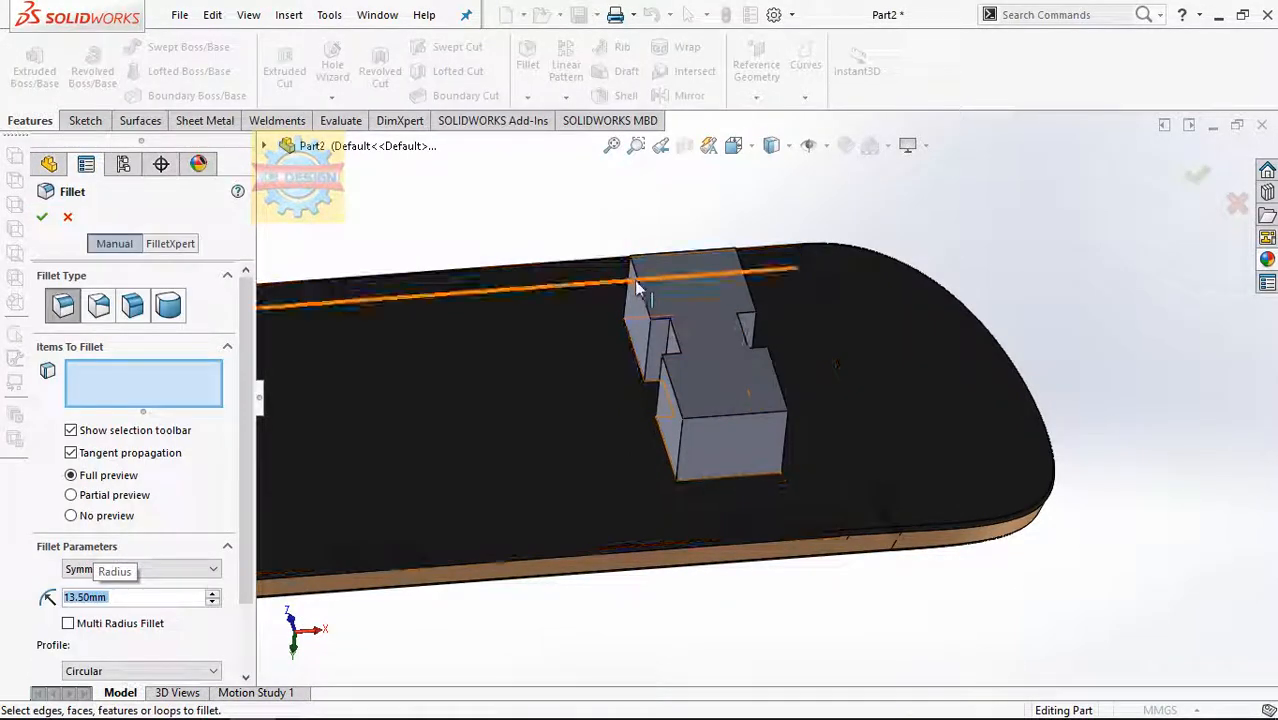
pyautogui.click(748, 292)
pyautogui.click(45, 221)
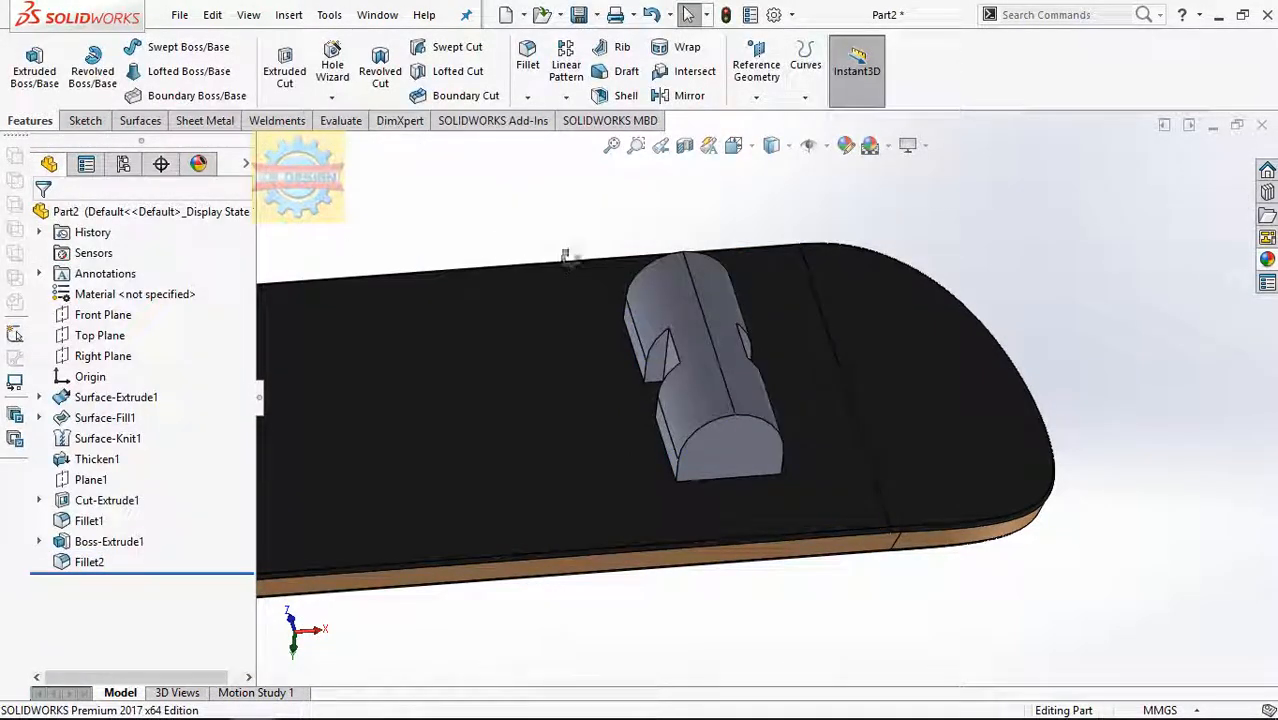
# Start a sketch on the plate's underside and draw a centre rectangle about 42 mm by 20 mm centred on the rounded block.
pyautogui.moveTo(568, 256); pyautogui.dragTo(549, 339, button='middle')
pyautogui.click(526, 386)
pyautogui.click(697, 333)
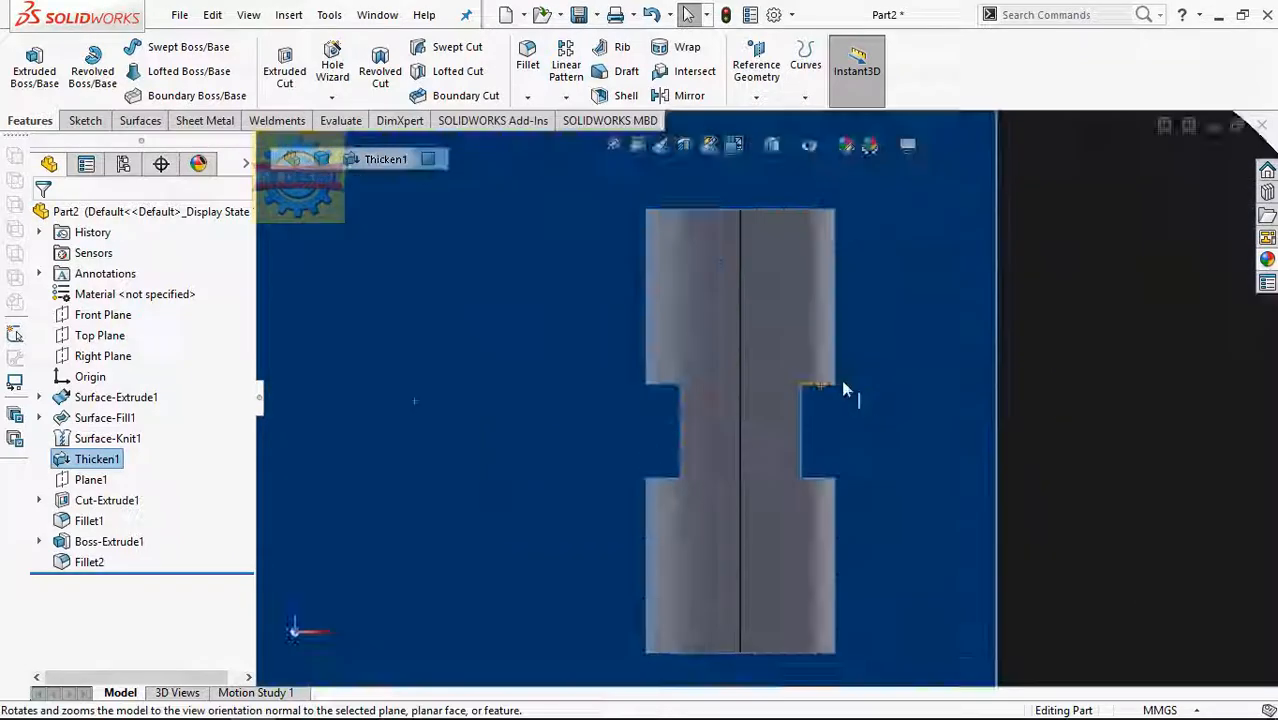
pyautogui.click(85, 121)
pyautogui.click(26, 60)
pyautogui.click(125, 73)
pyautogui.click(740, 430)
pyautogui.click(890, 360)
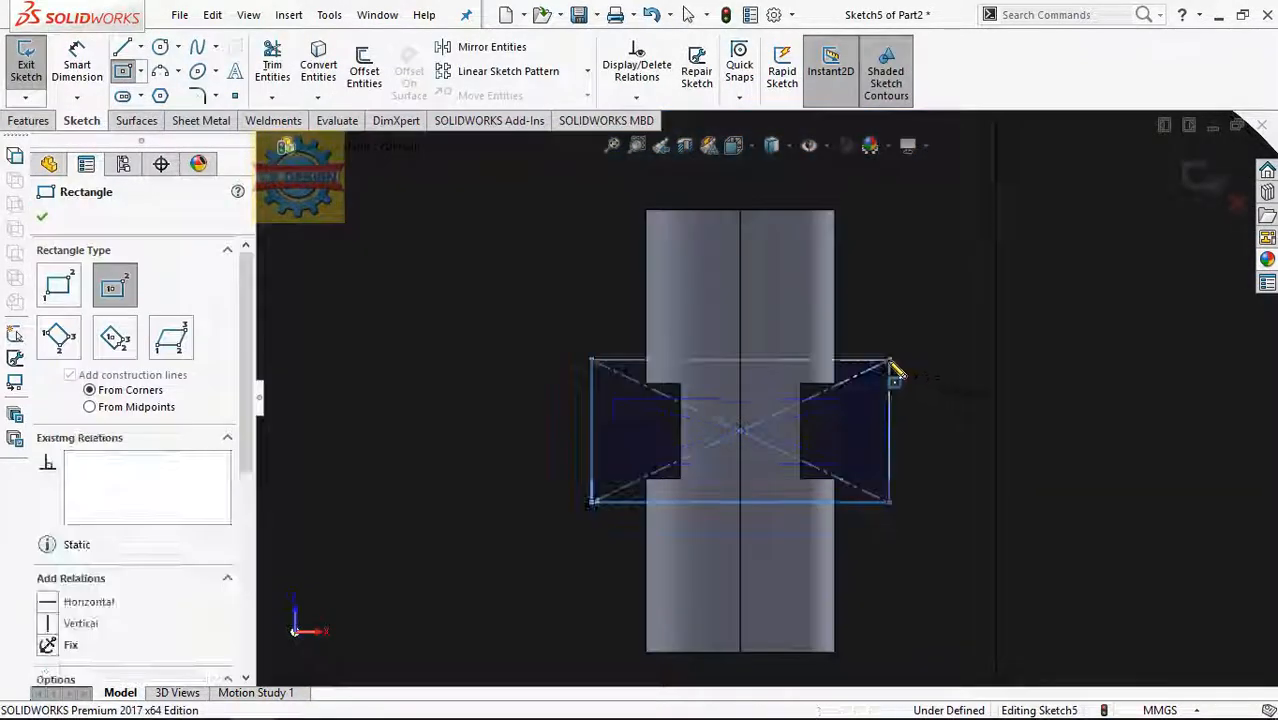
# Dimension the rectangle 18.8 mm from the block's end and 10.6 mm beyond the block's long side.
pyautogui.click(77, 64)
pyautogui.click(890, 360)
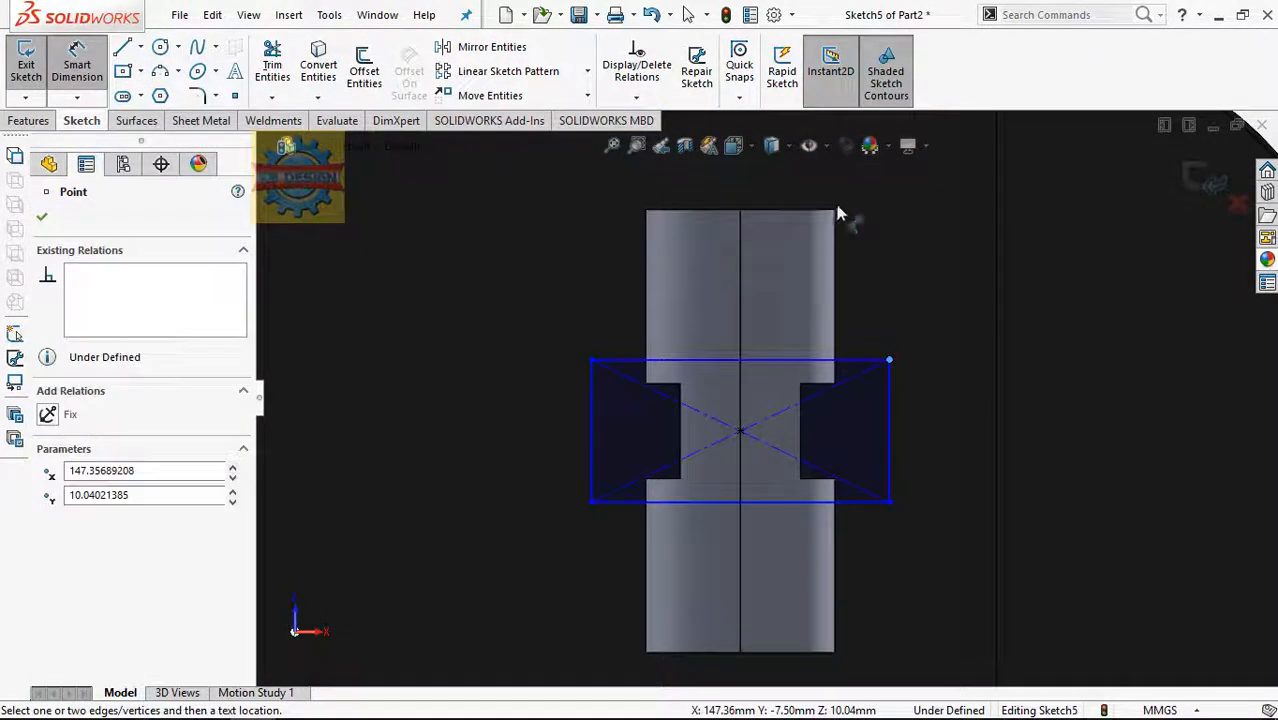
pyautogui.click(910, 250)
pyautogui.write('18.8')
pyautogui.press('Return')
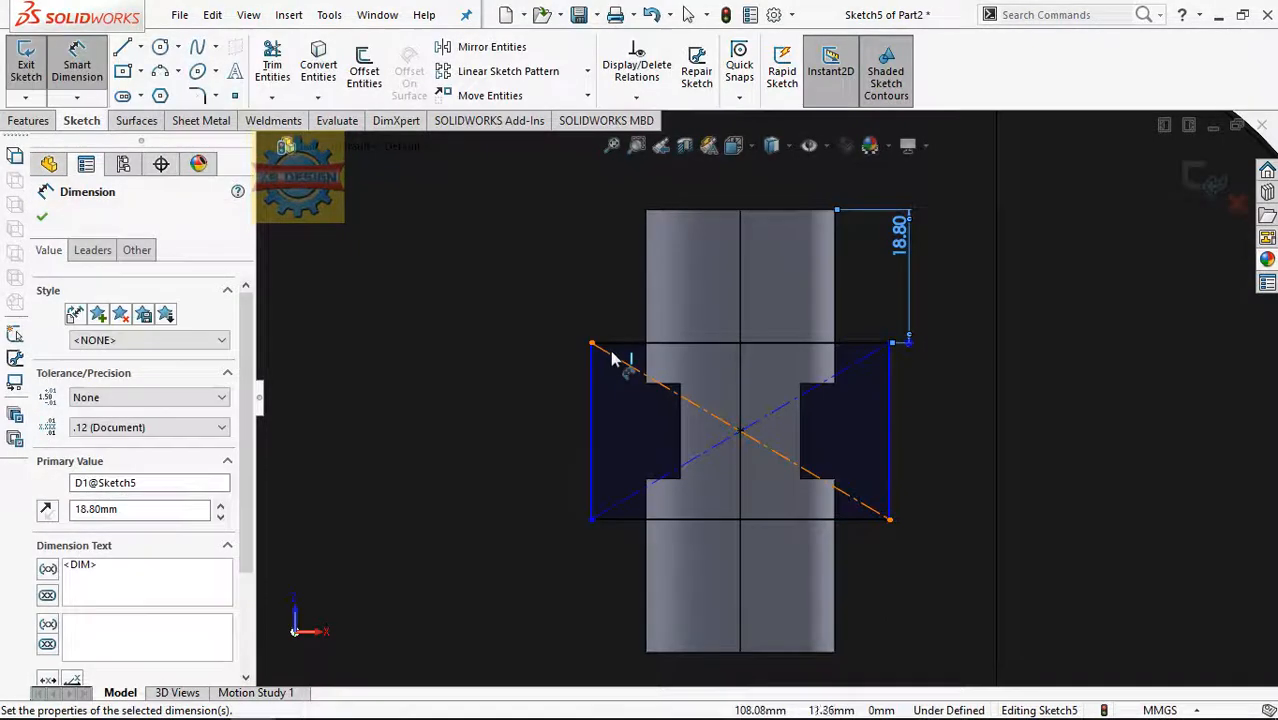
pyautogui.click(591, 343)
pyautogui.click(645, 325)
pyautogui.click(622, 296)
pyautogui.write('10.6')
pyautogui.press('Return')
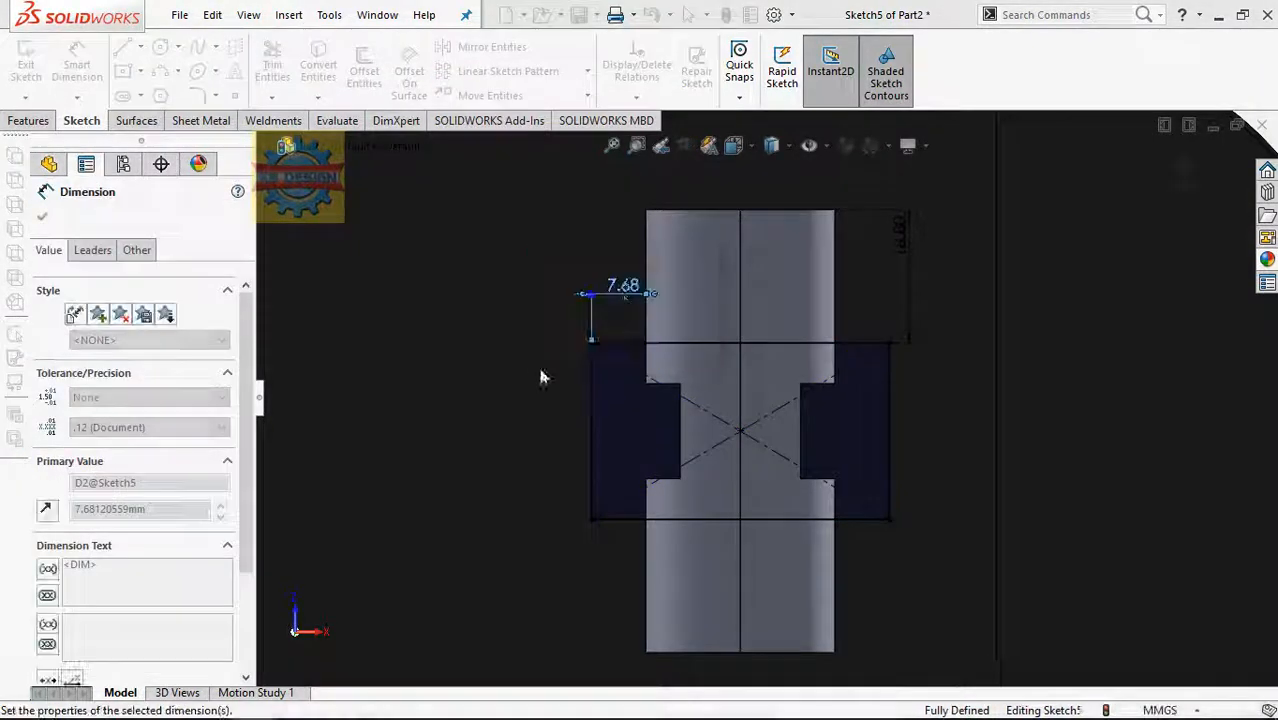
# Extrude the rectangle 1.5 mm as a thin flange around the rounded block.
pyautogui.click(28, 121)
pyautogui.click(20, 75)
pyautogui.write('1.5')
pyautogui.press('Return')
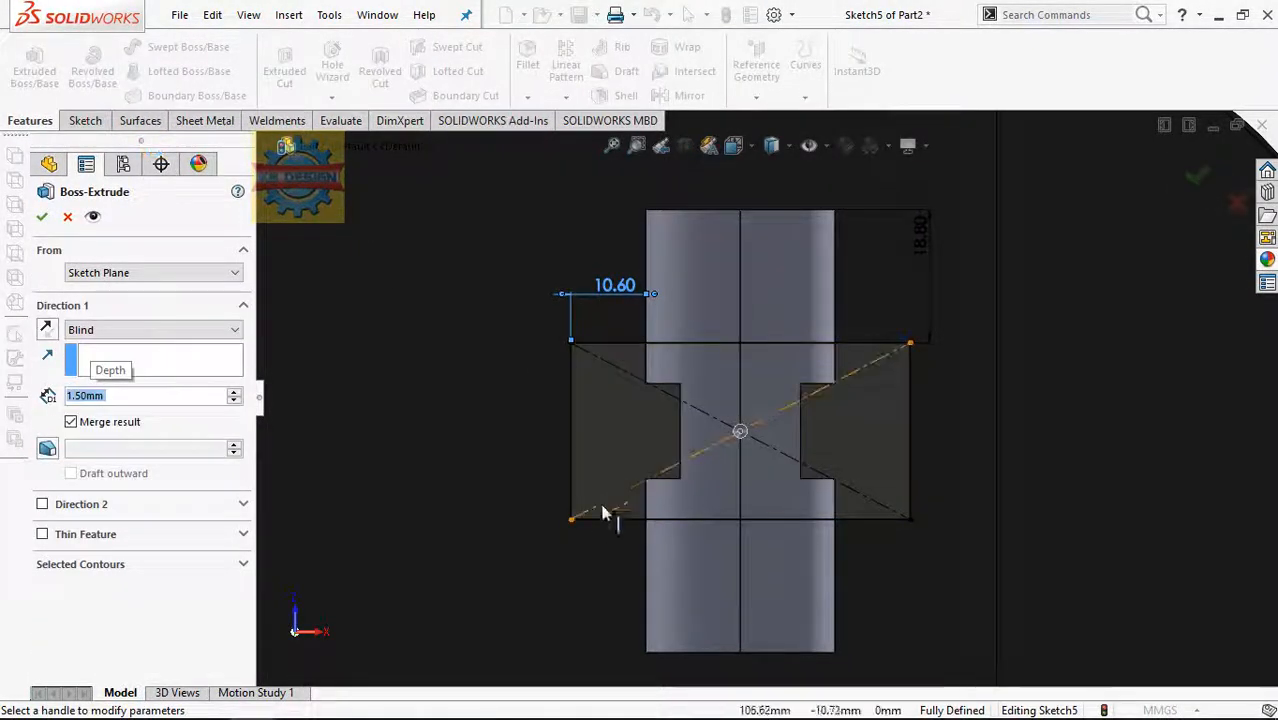
pyautogui.moveTo(605, 513); pyautogui.dragTo(612, 471, button='middle')
pyautogui.click(42, 217)
# Sketch two circles of 6.7 mm radius on the flange face, centred on the midpoints of the two notches' inner edges.
pyautogui.click(595, 403)
pyautogui.click(766, 351)
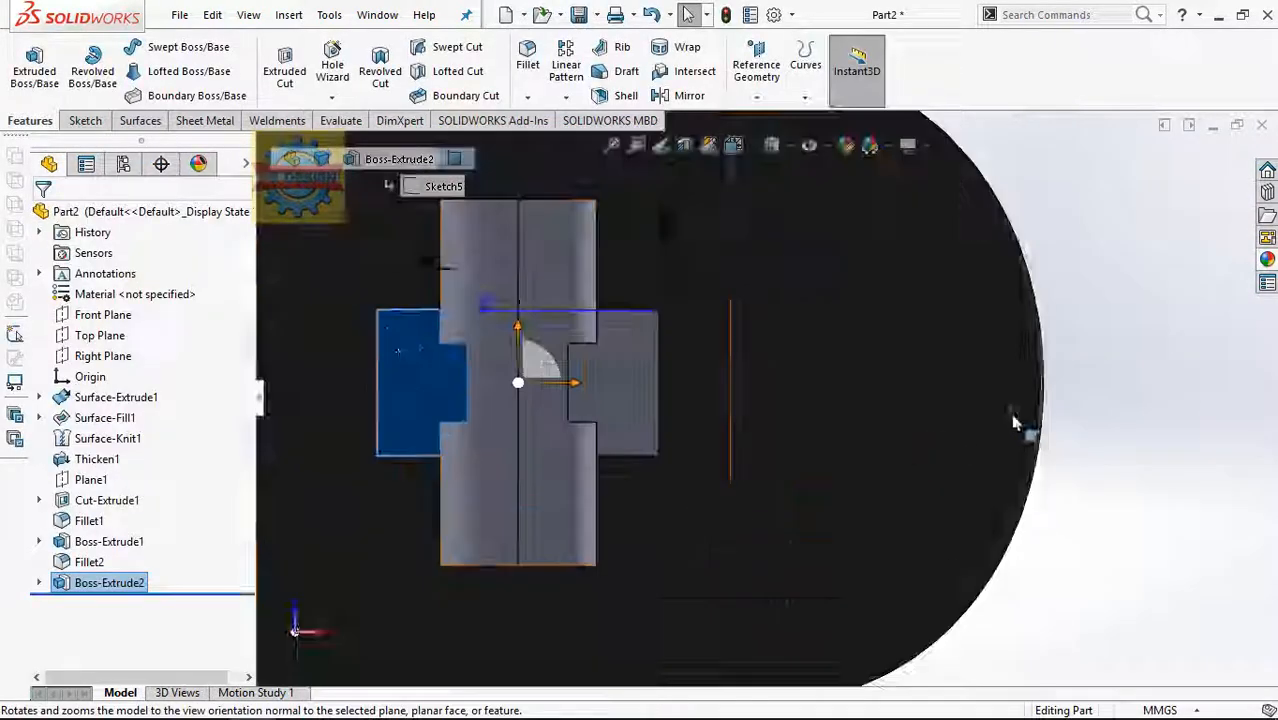
pyautogui.click(85, 121)
pyautogui.click(160, 47)
pyautogui.click(468, 382)
pyautogui.click(468, 344)
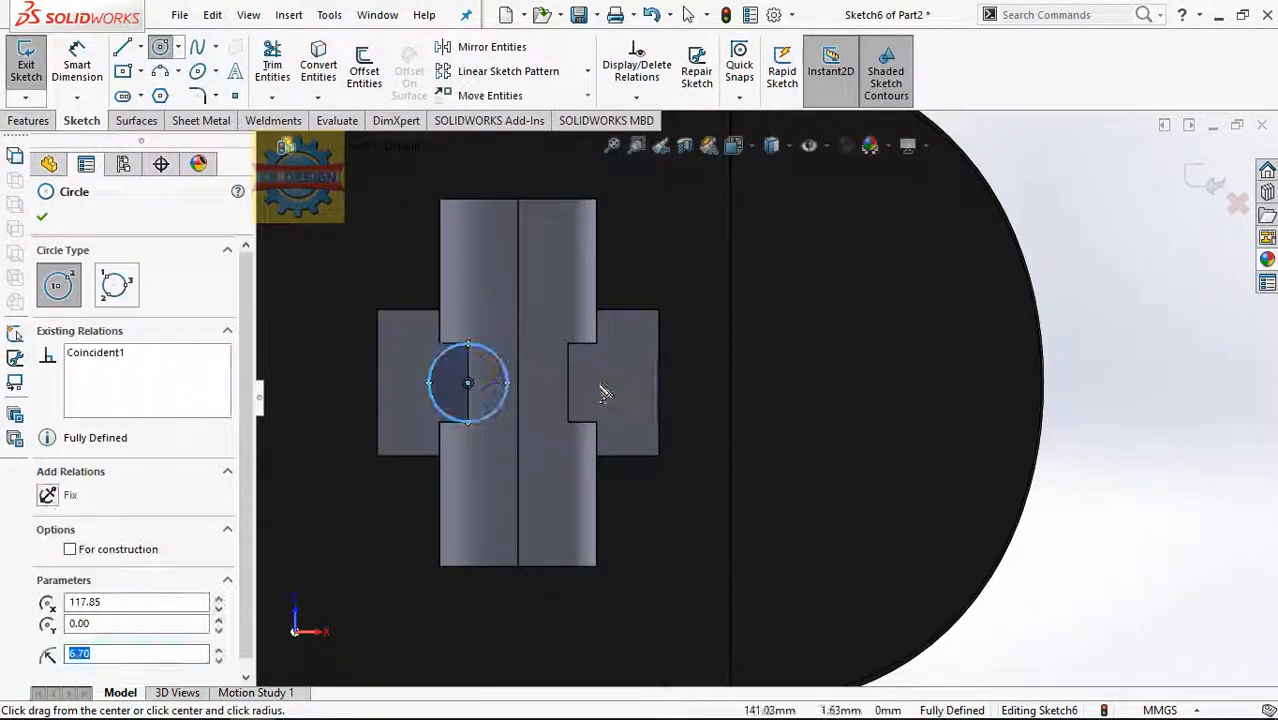
pyautogui.click(568, 382)
pyautogui.click(568, 344)
# Cut the two circles through the rounded block above the flange to round the inner ends of both notches.
pyautogui.click(28, 121)
pyautogui.click(284, 70)
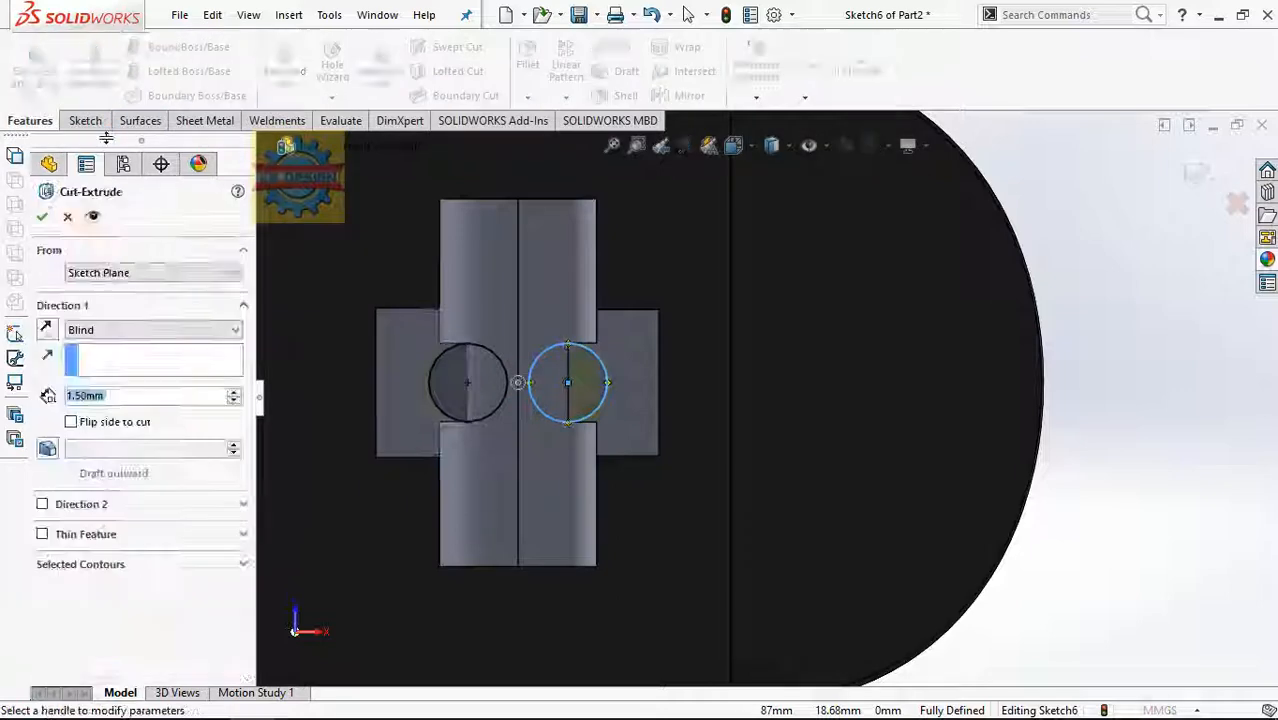
pyautogui.click(112, 371)
pyautogui.click(42, 216)
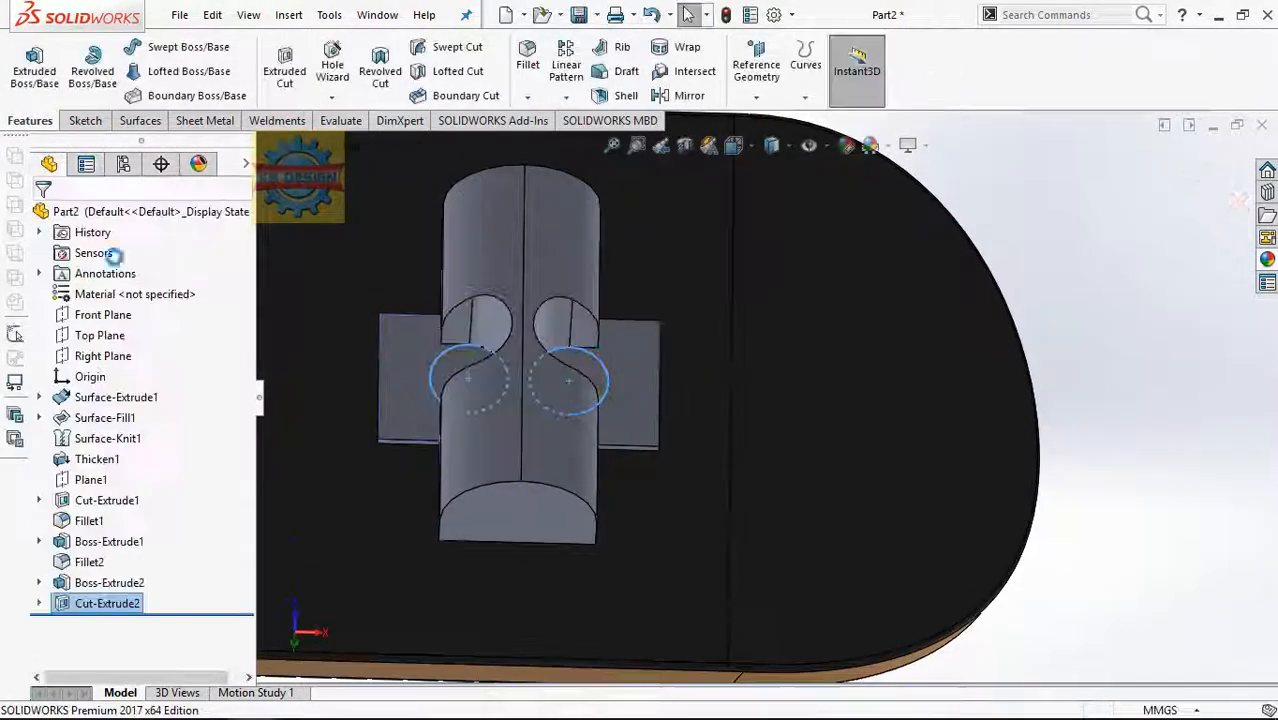
# Start a sketch on the flange face and draw a circle concentric with the notch arc farther from the plate's rounded end.
pyautogui.click(459, 370)
pyautogui.click(583, 291)
pyautogui.click(85, 121)
pyautogui.click(160, 47)
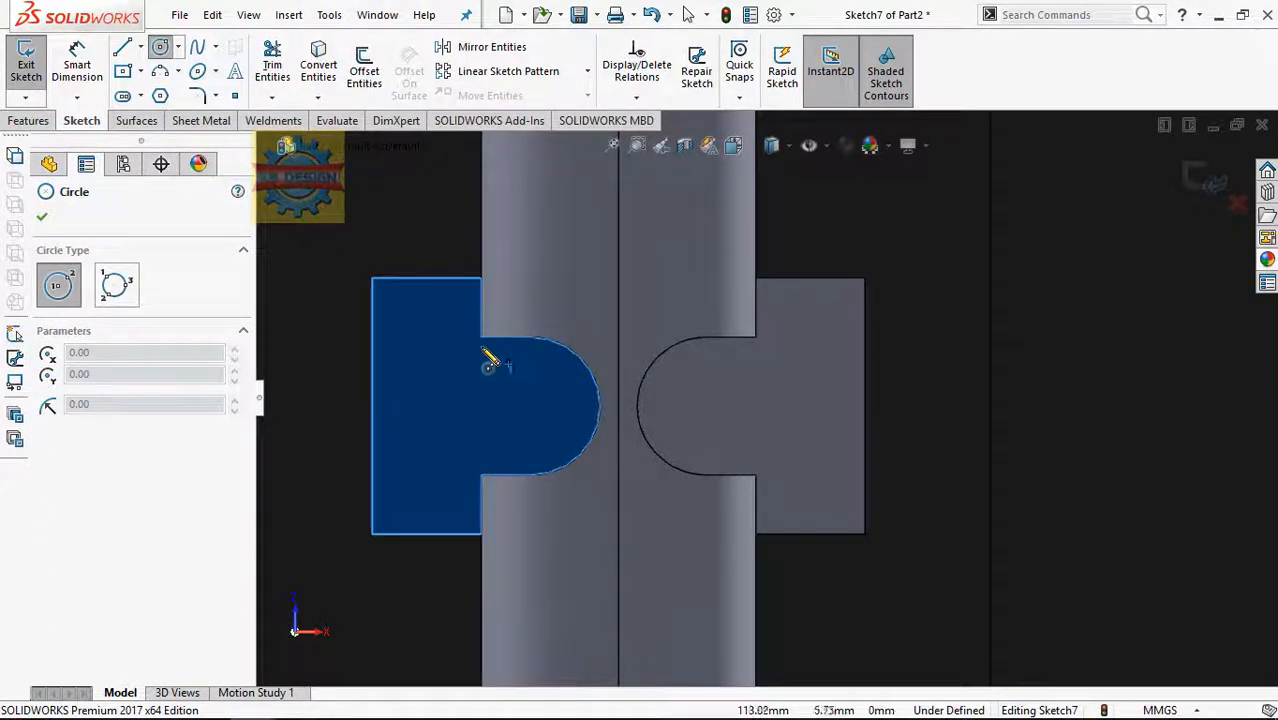
pyautogui.click(532, 406)
pyautogui.click(494, 378)
# Dimension the circle's diameter at 9.5 mm and change it to 6 mm.
pyautogui.click(77, 65)
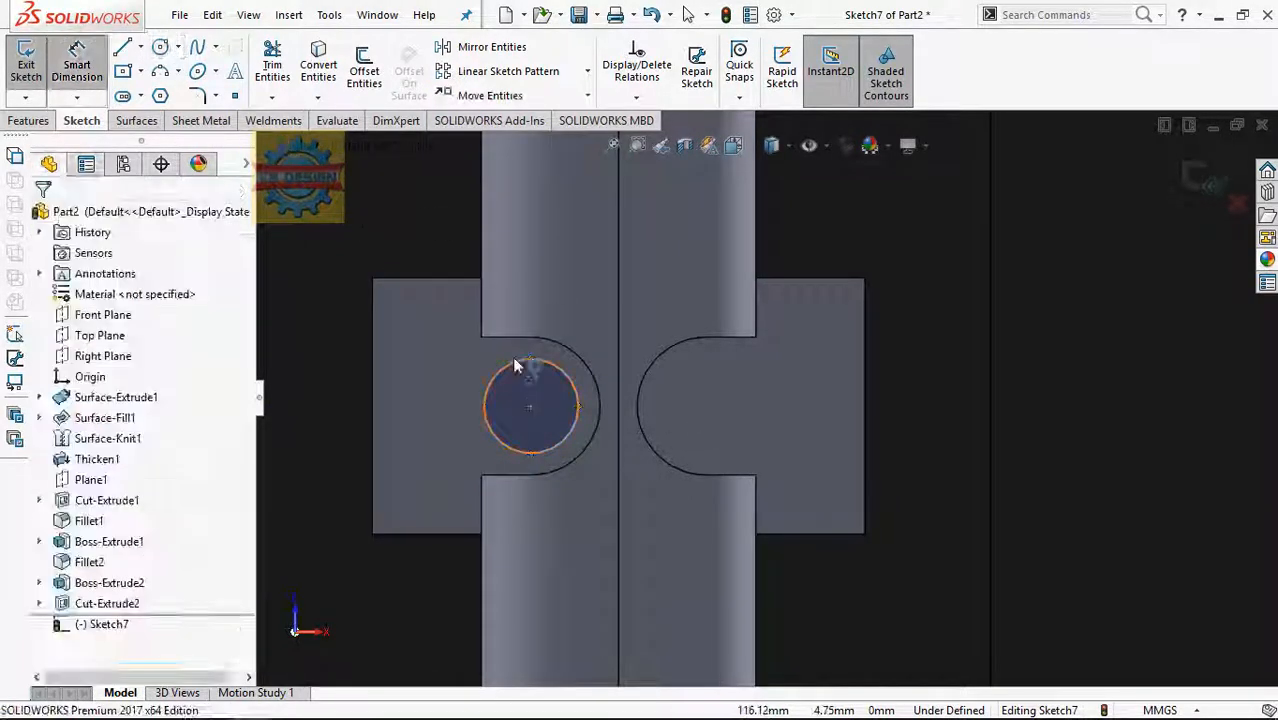
pyautogui.click(515, 362)
pyautogui.click(448, 342)
pyautogui.write('9.5')
pyautogui.press('Return')
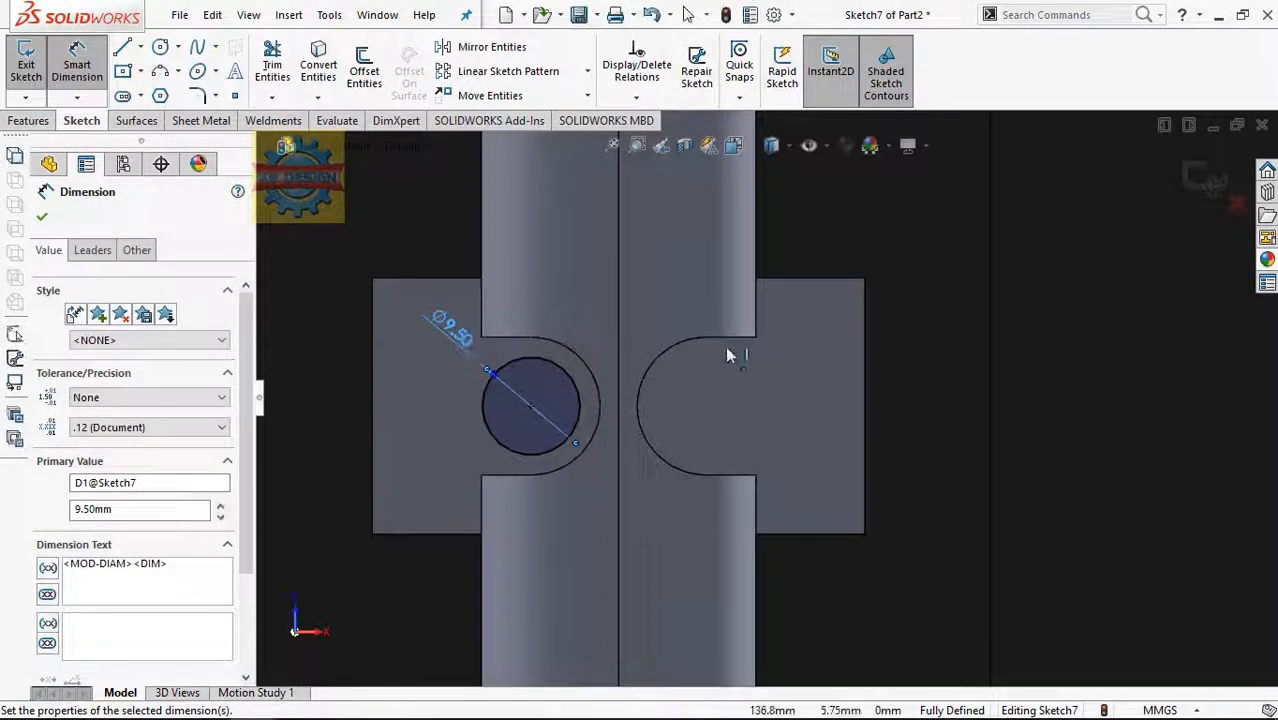
pyautogui.click(460, 330)
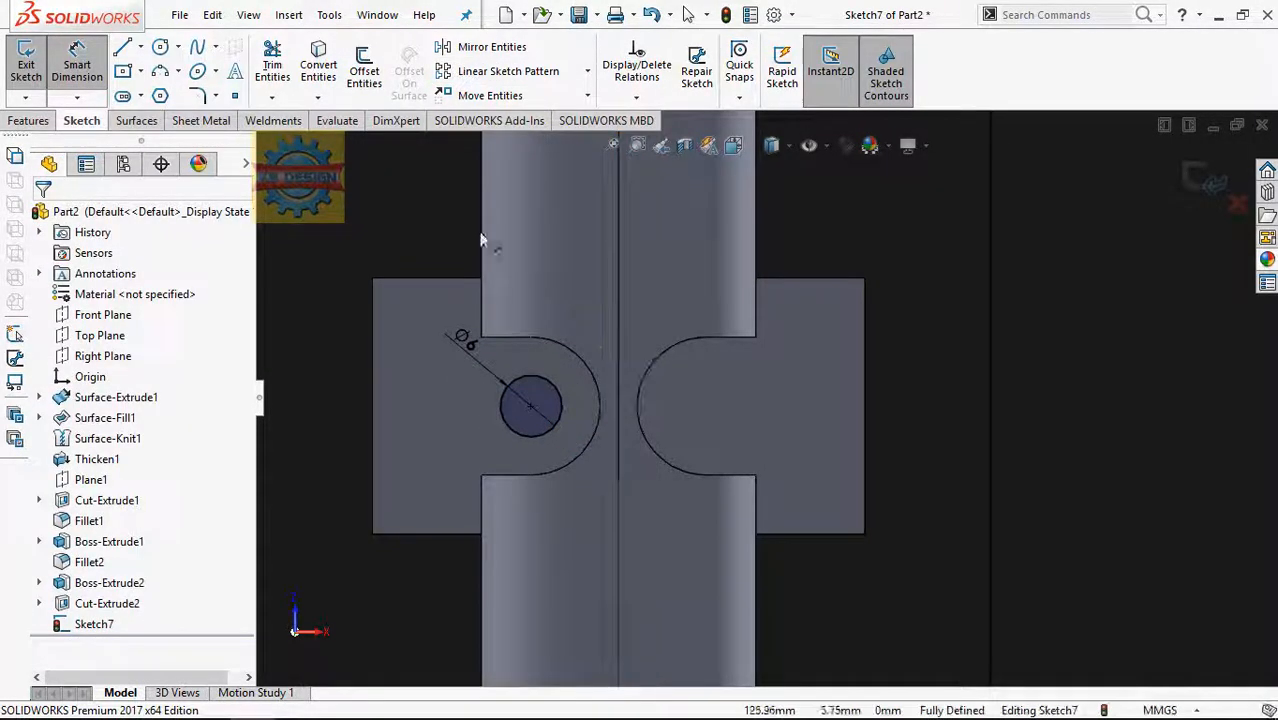
# Draw a second circle at the other notch's arc centre and make it equal to the 6 mm circle.
pyautogui.click(161, 48)
pyautogui.click(706, 406)
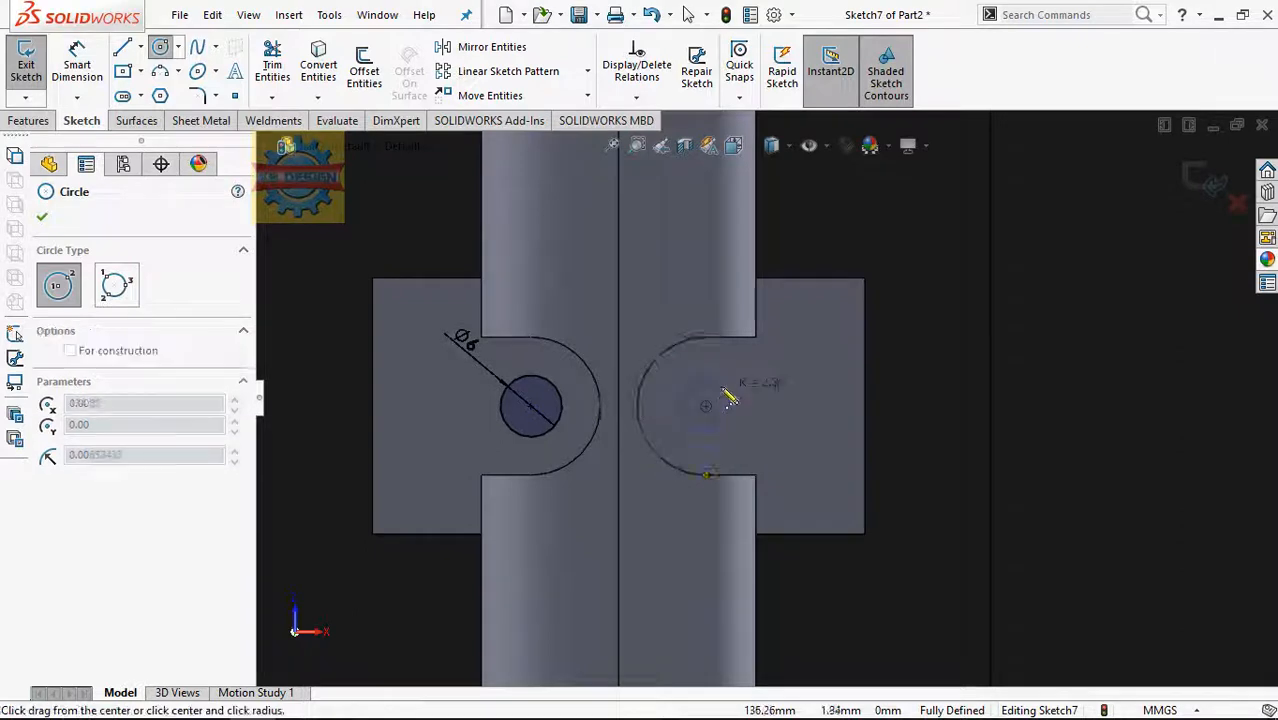
pyautogui.click(727, 394)
pyautogui.click(636, 97)
pyautogui.click(655, 141)
pyautogui.click(533, 377)
pyautogui.click(50, 587)
# Cut the two 6 mm circles into the flange, ending the cut at a picked reference.
pyautogui.scroll(3, 766, 366)
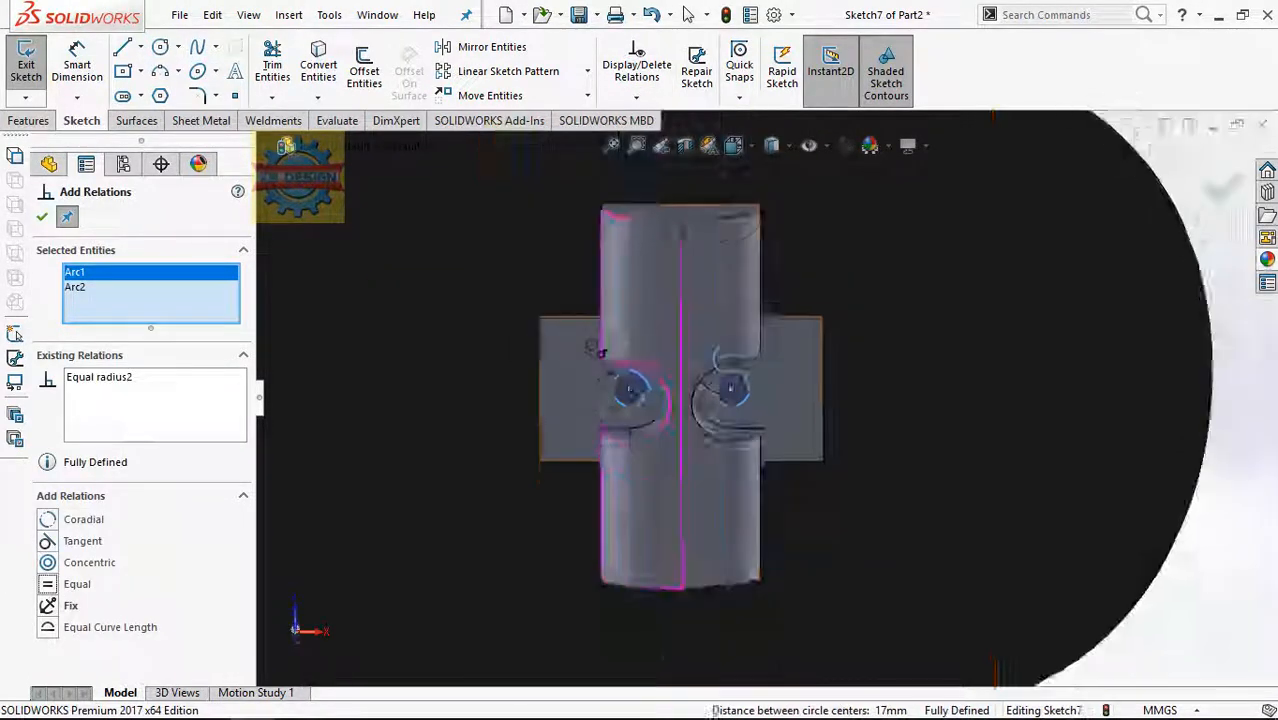
pyautogui.moveTo(655, 335); pyautogui.dragTo(664, 440, button='middle')
pyautogui.click(24, 121)
pyautogui.click(284, 68)
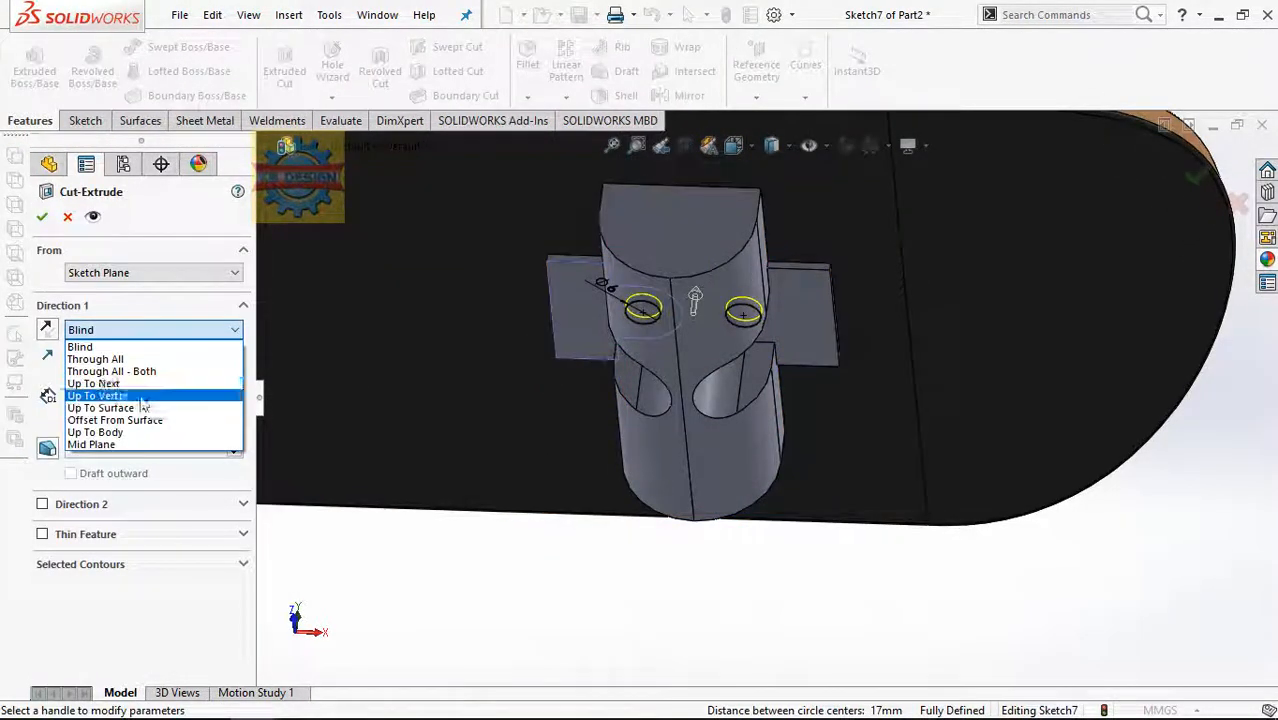
pyautogui.click(141, 398)
pyautogui.moveTo(700, 270); pyautogui.dragTo(752, 273, button='middle')
pyautogui.click(744, 355)
# Start a sketch on the flange face and draw a circle about 3.9 mm in radius around the hole farther from the rounded end.
pyautogui.moveTo(611, 389); pyautogui.dragTo(695, 379, button='middle')
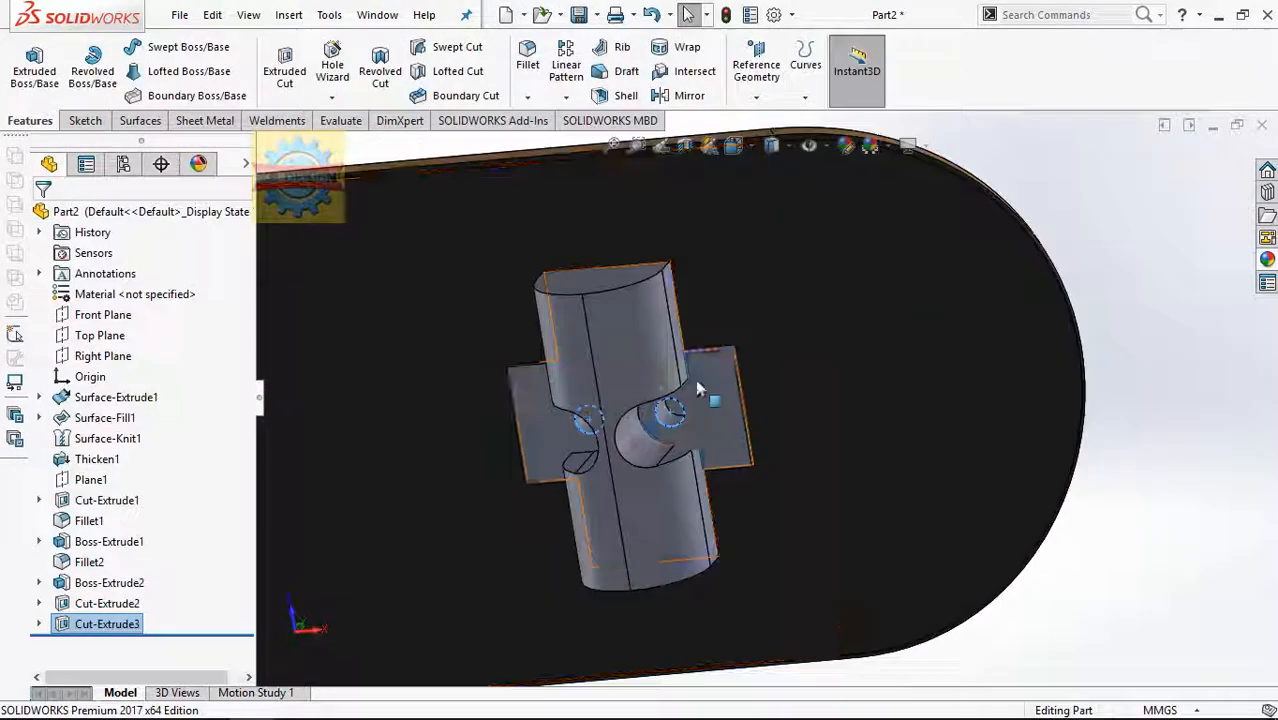
pyautogui.click(696, 379)
pyautogui.click(863, 334)
pyautogui.click(85, 121)
pyautogui.click(26, 66)
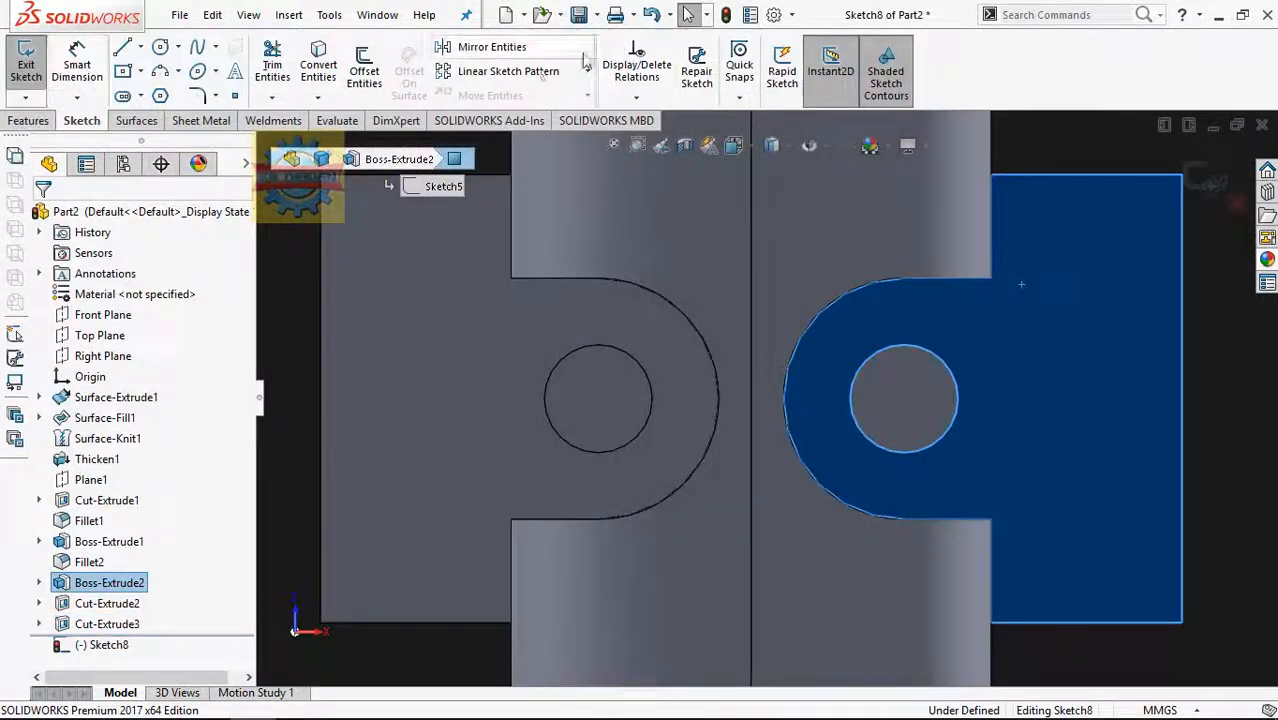
pyautogui.click(160, 47)
pyautogui.click(598, 398)
pyautogui.click(669, 398)
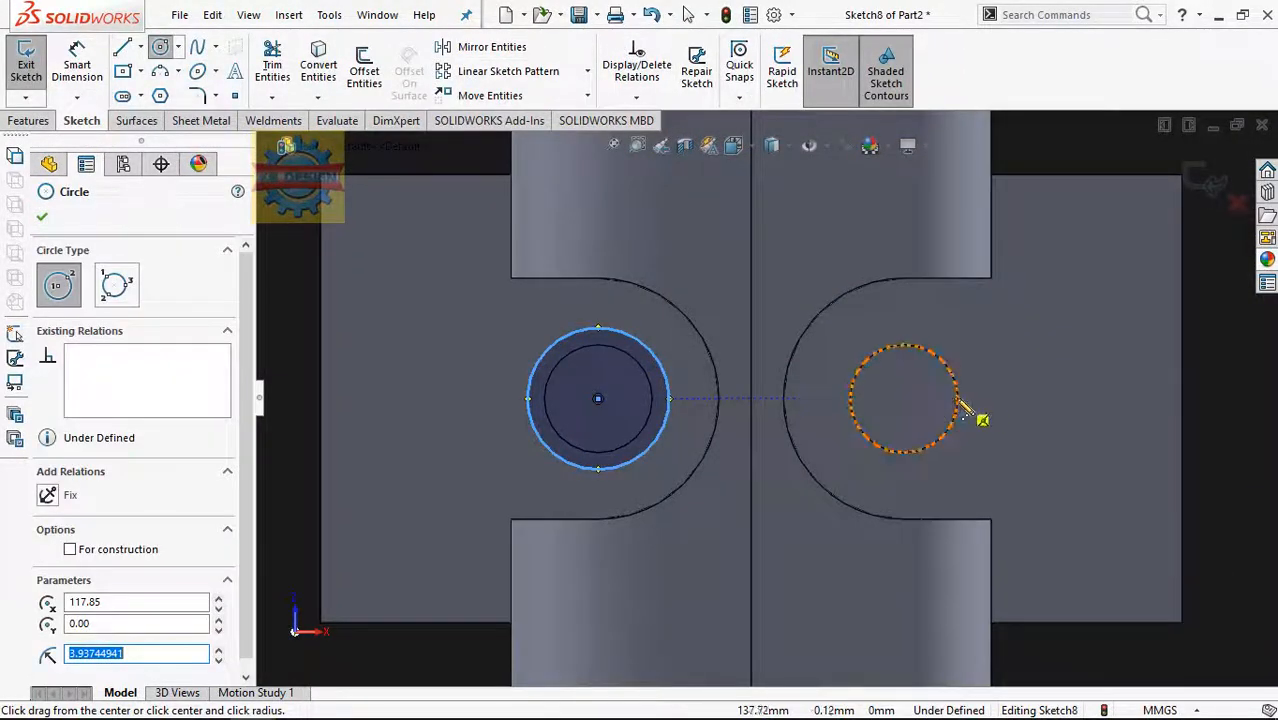
# Draw a second circle around the other flange hole and make it equal to the first larger circle.
pyautogui.click(904, 398)
pyautogui.click(913, 330)
pyautogui.click(637, 97)
pyautogui.click(655, 141)
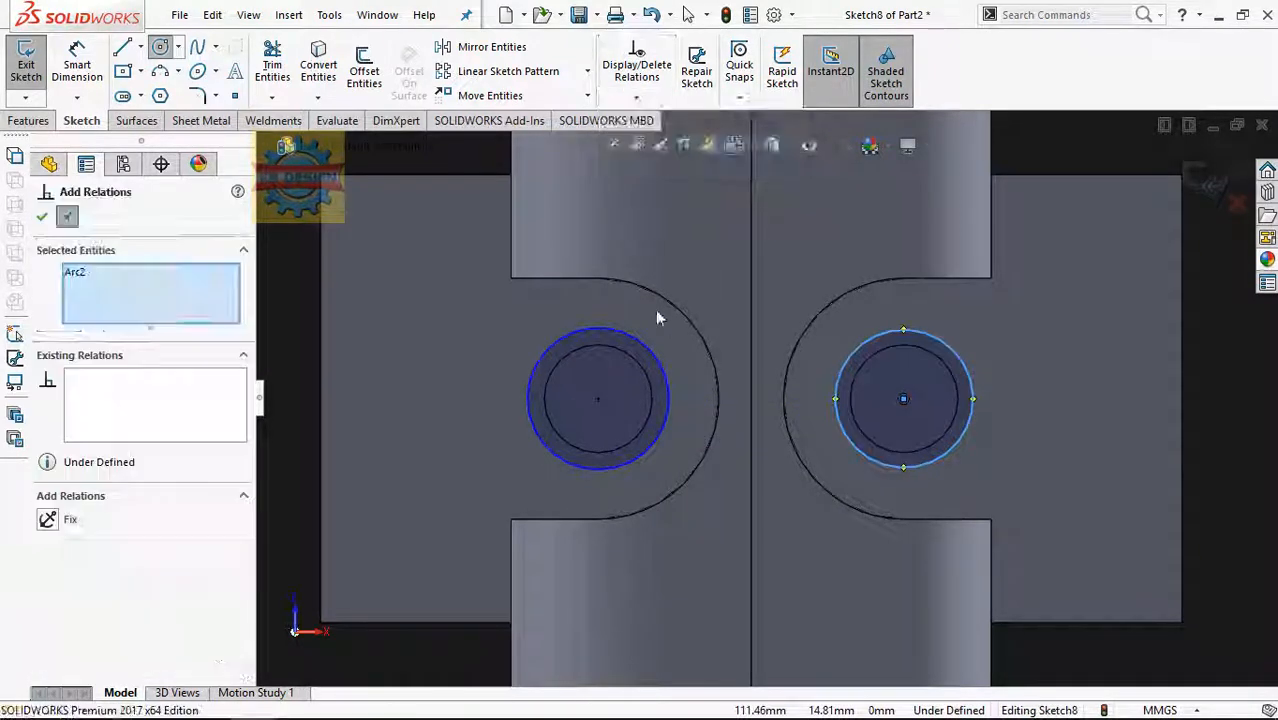
pyautogui.click(640, 341)
# Dimension the gap between the larger circle and the hole edge at 1.3 mm.
pyautogui.click(77, 65)
pyautogui.click(588, 331)
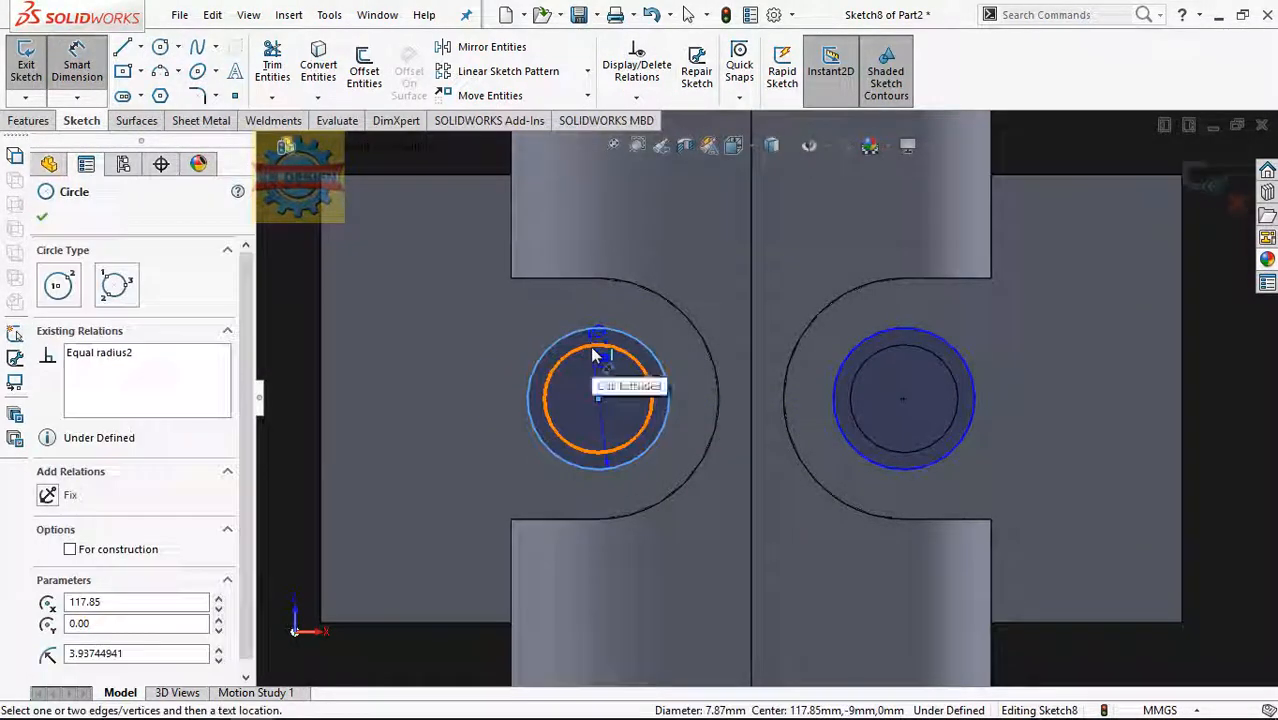
pyautogui.click(607, 313)
pyautogui.write('1.3')
pyautogui.press('Return')
# Cut the two larger circles into the flange around the holes as a blind cut.
pyautogui.click(28, 120)
pyautogui.click(290, 66)
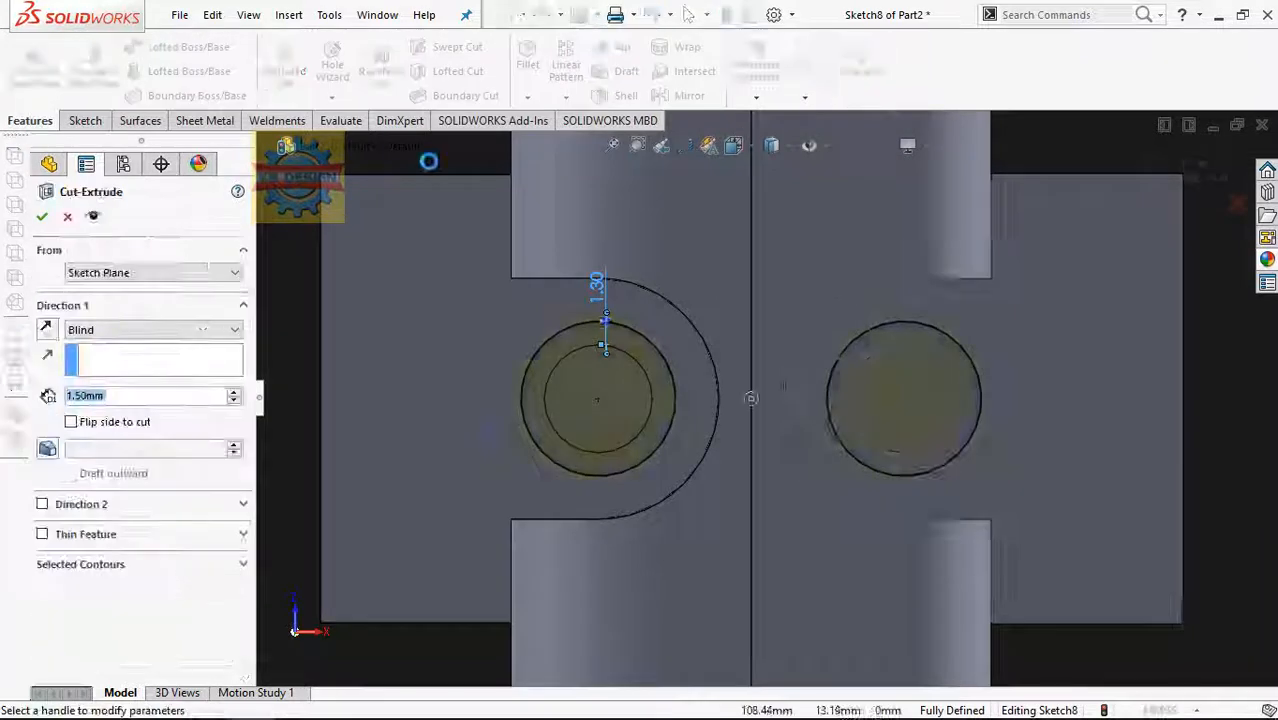
pyautogui.click(100, 408)
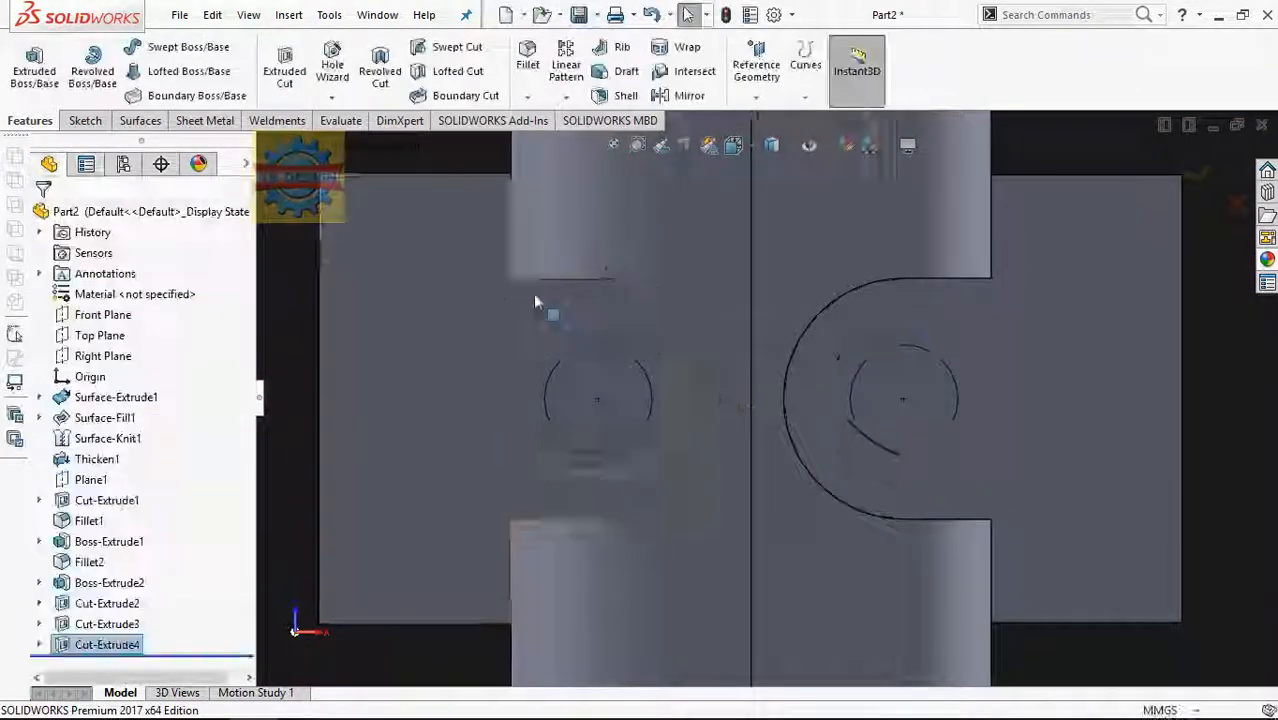
pyautogui.scroll(-5, 533, 293)
pyautogui.moveTo(1109, 193); pyautogui.dragTo(985, 228, button='middle')
pyautogui.scroll(-3, 916, 339)
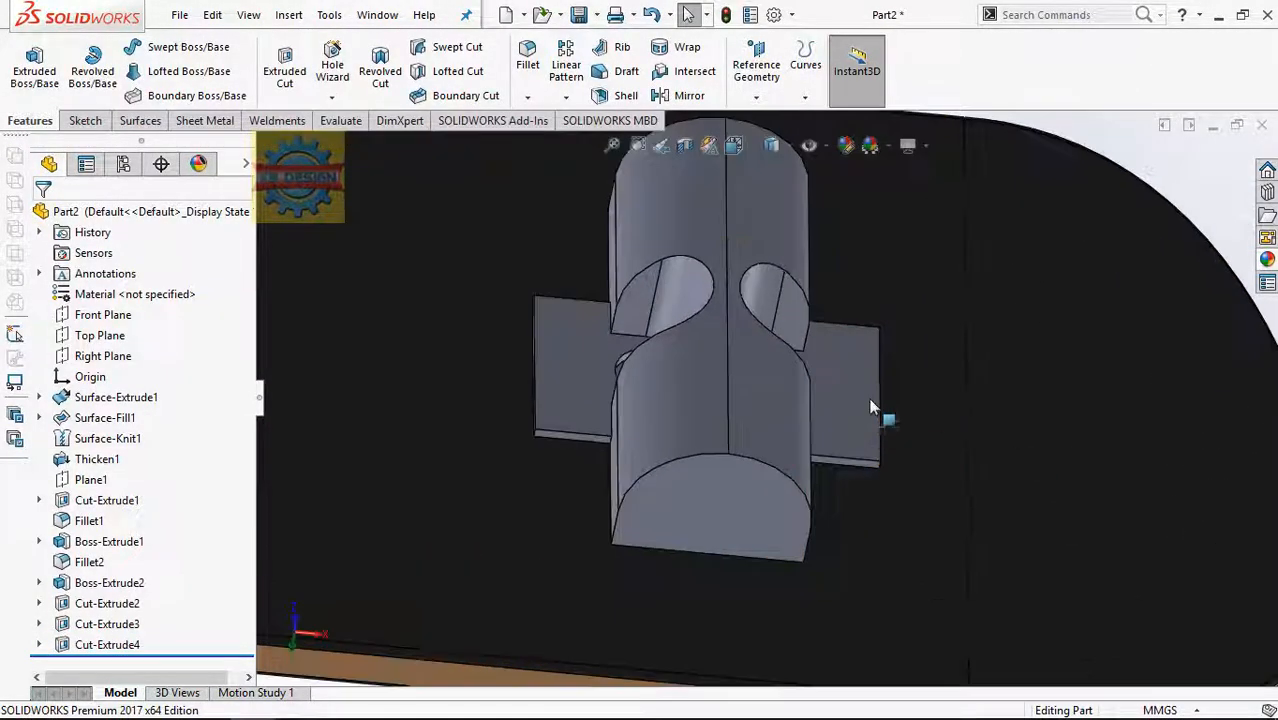
pyautogui.click(527, 70)
pyautogui.click(655, 272)
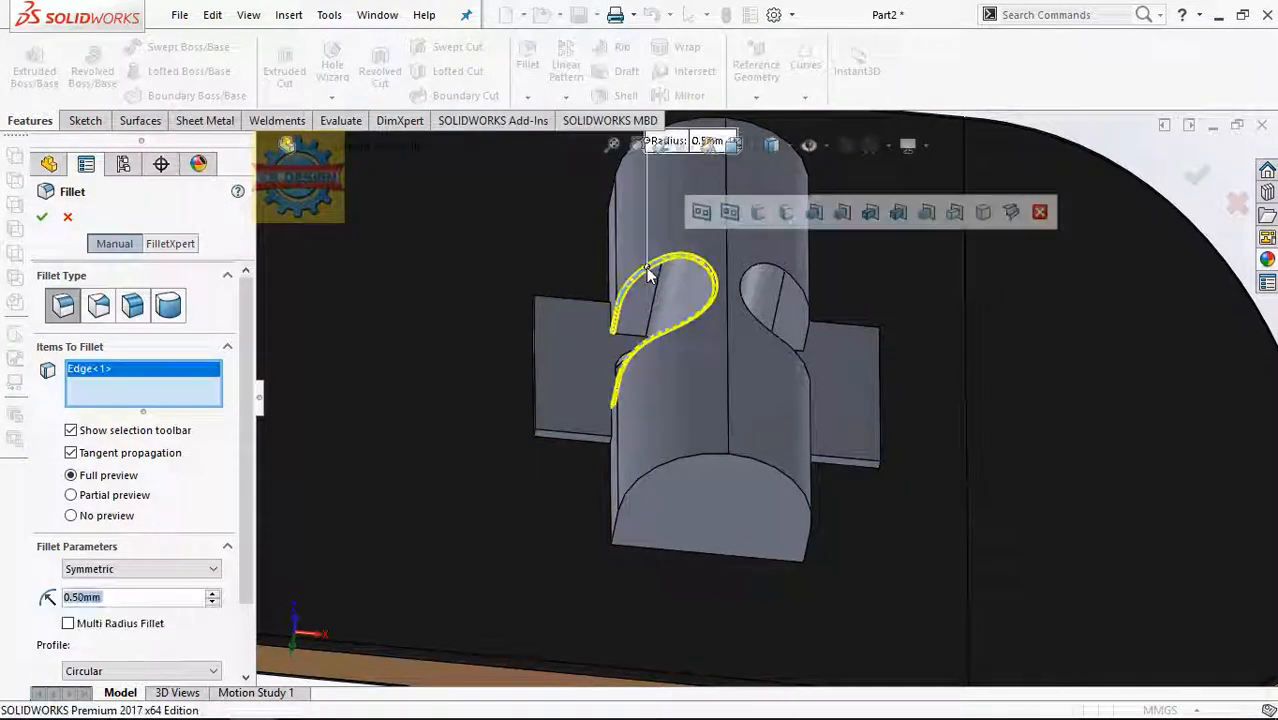
pyautogui.click(805, 305)
pyautogui.moveTo(827, 357)
pyautogui.mouseDown(button='middle')
pyautogui.moveTo(864, 380)
pyautogui.moveTo(831, 378)
pyautogui.mouseUp(button='middle')
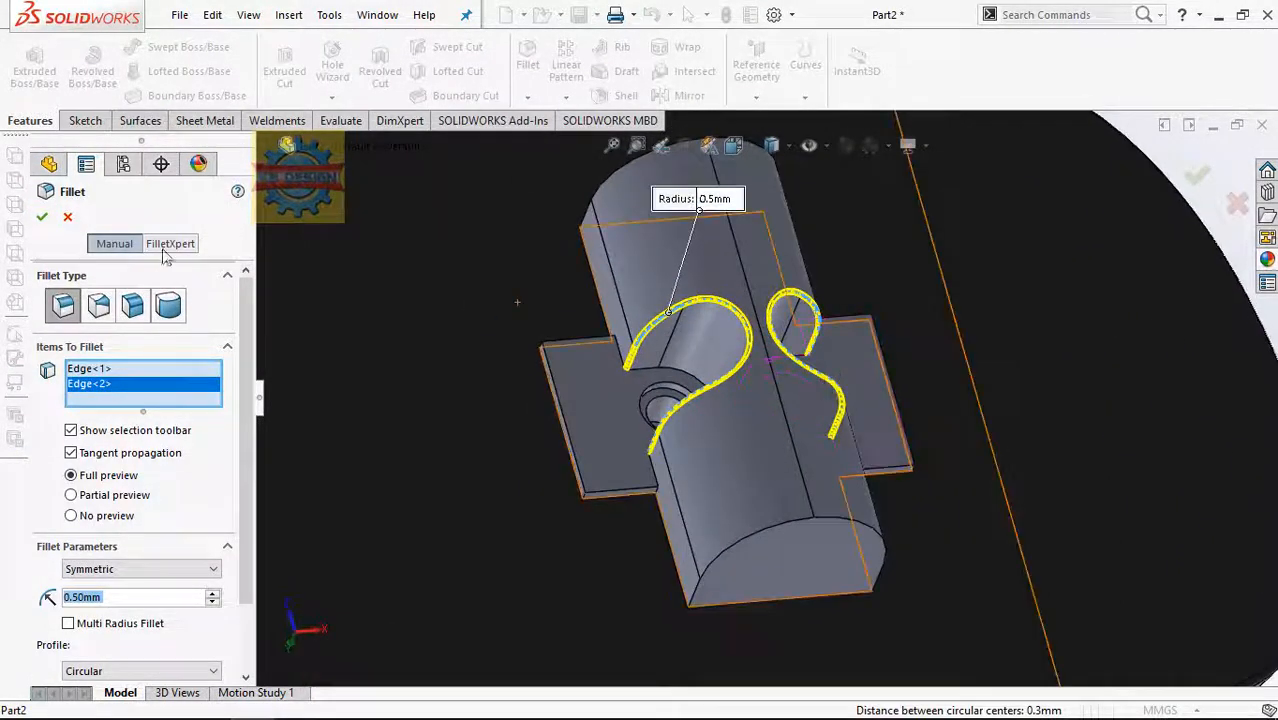
pyautogui.click(68, 217)
# Start a sketch on the block's flat end face and draw a circle at the centre of its rounded profile.
pyautogui.click(793, 565)
pyautogui.click(85, 121)
pyautogui.click(27, 62)
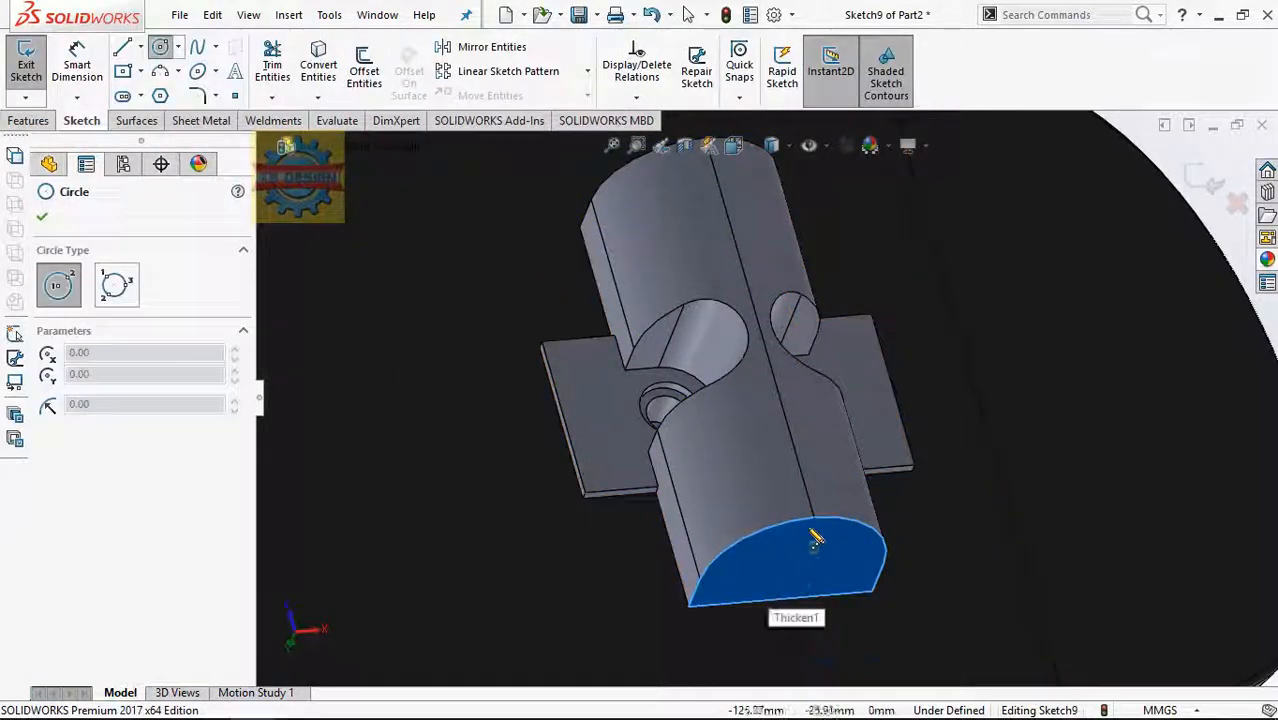
pyautogui.press('space')
pyautogui.click(1004, 432)
pyautogui.scroll(-5, 848, 364)
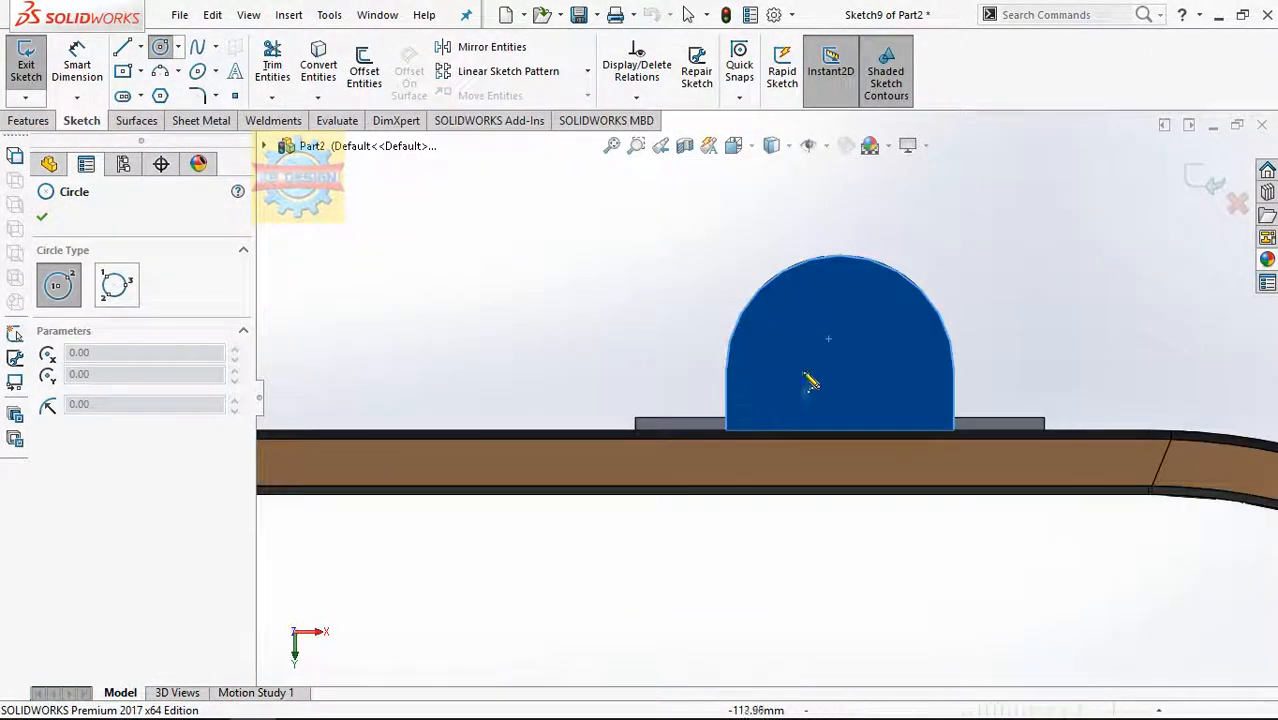
pyautogui.click(839, 371)
pyautogui.click(890, 320)
# Dimension the end-face circle's diameter at 11.2 mm.
pyautogui.click(73, 72)
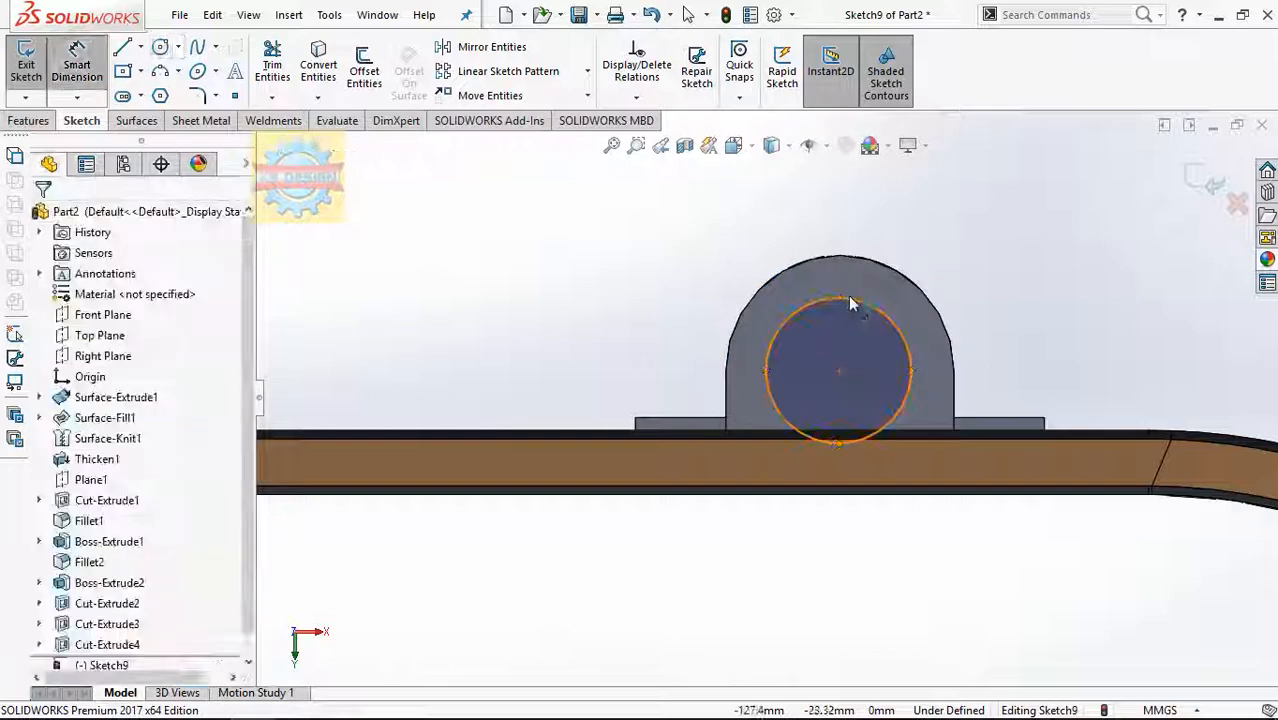
pyautogui.click(849, 299)
pyautogui.click(973, 285)
pyautogui.write('11.2')
pyautogui.press('Return')
# Cut the 11.2 mm circle lengthwise through the whole mounting block.
pyautogui.moveTo(925, 290); pyautogui.dragTo(1118, 336, button='middle')
pyautogui.click(33, 121)
pyautogui.click(284, 68)
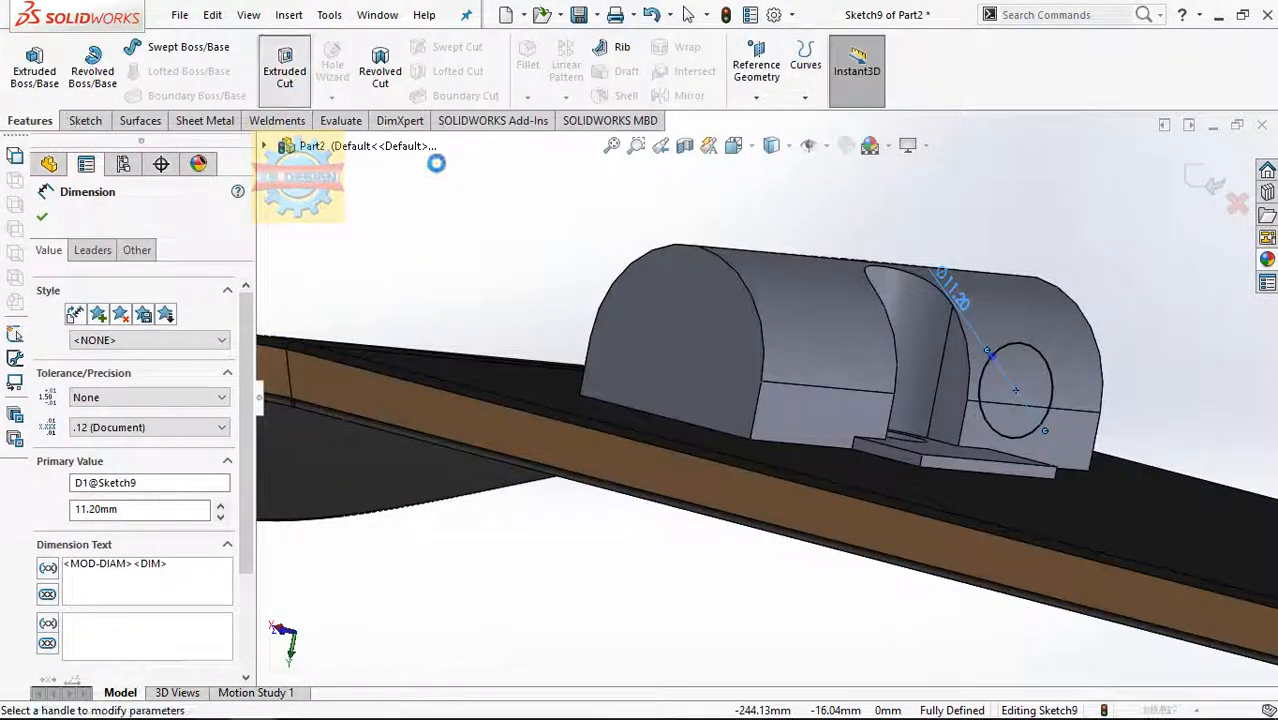
pyautogui.click(165, 329)
pyautogui.click(150, 359)
pyautogui.click(42, 216)
# Fillet both ends of the lengthwise bore and the edges of the two side notches with a 0.5 mm radius.
pyautogui.click(527, 64)
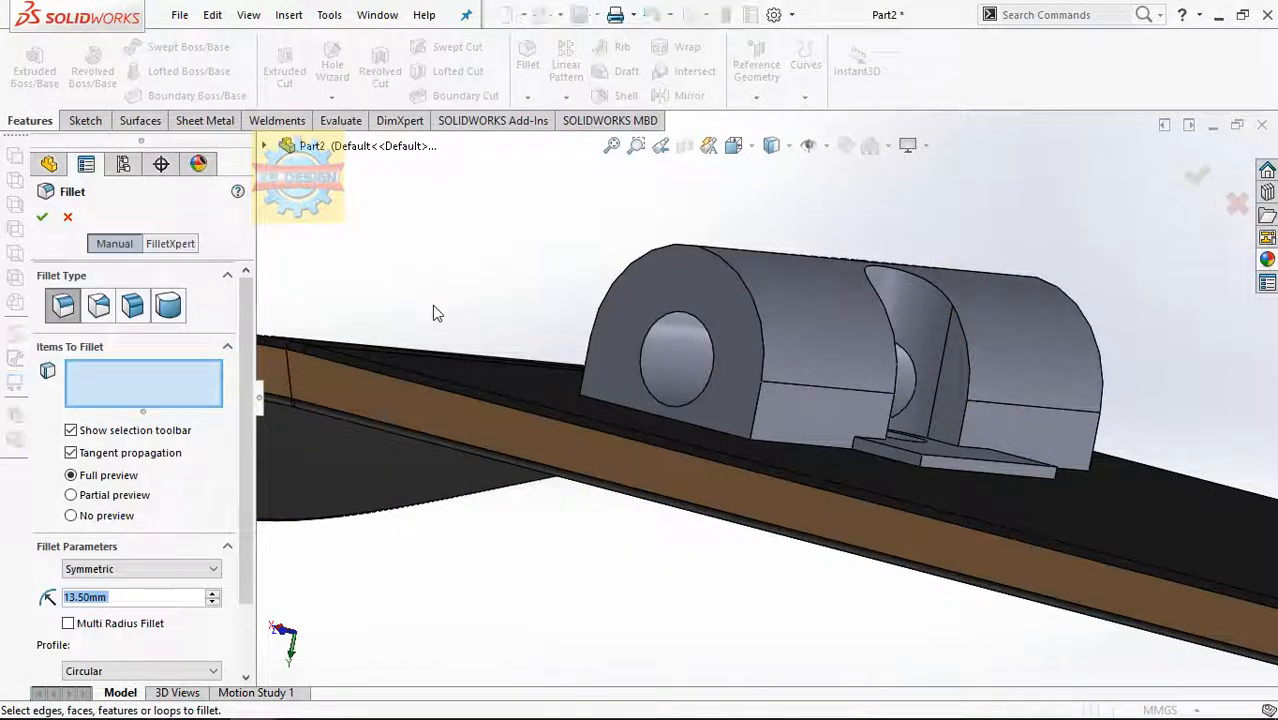
pyautogui.write('0.5')
pyautogui.click(704, 331)
pyautogui.click(970, 341)
pyautogui.moveTo(970, 341); pyautogui.dragTo(835, 375, button='middle')
pyautogui.click(1112, 380)
pyautogui.moveTo(1125, 372); pyautogui.dragTo(1050, 330, button='middle')
pyautogui.click(1084, 282)
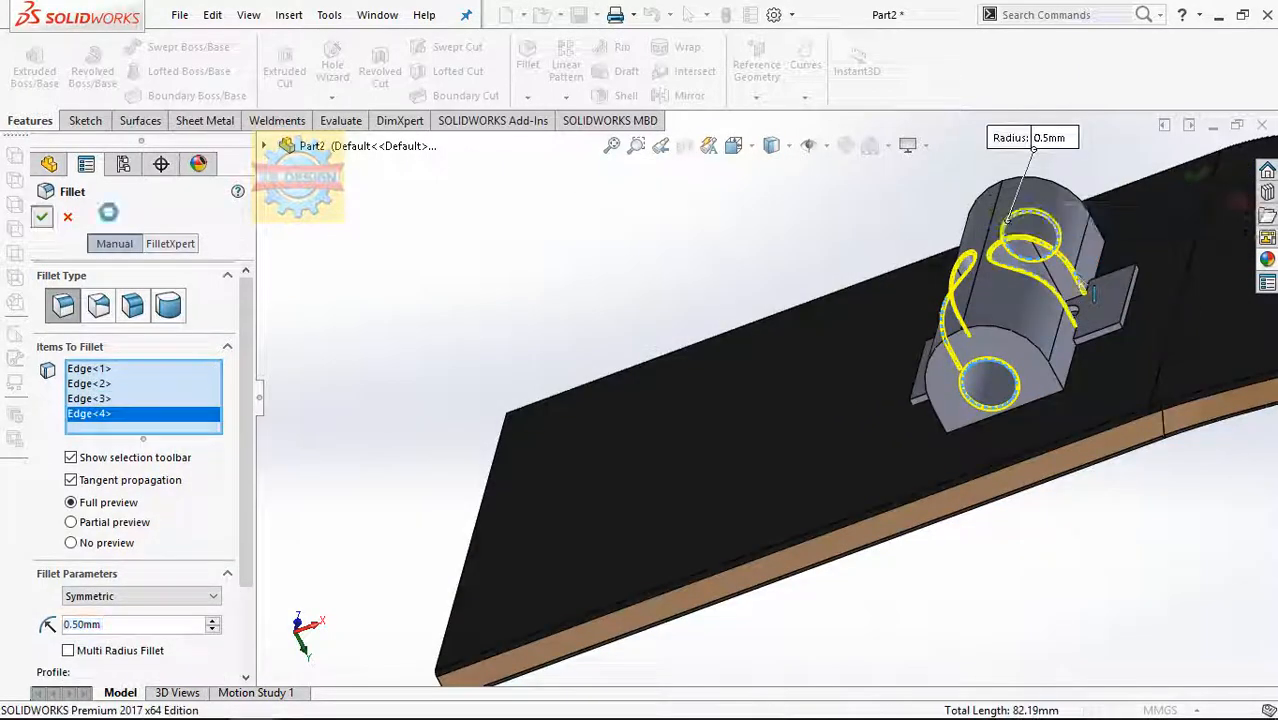
pyautogui.click(42, 216)
# Reopen the 0.5 mm fillet's definition, inspect the rounded edges on the block and accept it.
pyautogui.moveTo(800, 310); pyautogui.dragTo(1050, 420, button='middle')
pyautogui.scroll(2, 1056, 465)
pyautogui.scroll(-4, 1056, 465)
pyautogui.scroll(-2, 160, 632)
pyautogui.rightClick(74, 645)
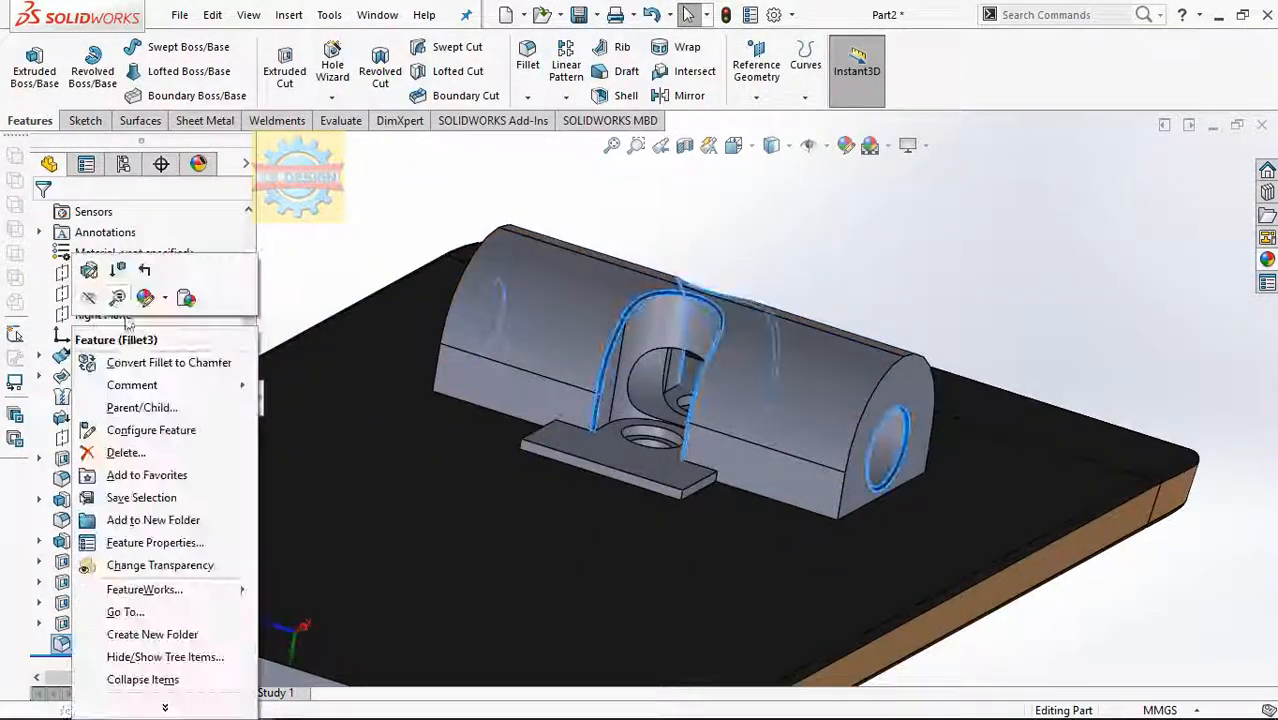
pyautogui.click(89, 270)
pyautogui.moveTo(700, 400); pyautogui.dragTo(740, 190, button='middle')
pyautogui.click(42, 216)
pyautogui.scroll(3, 800, 305)
pyautogui.scroll(-3, 800, 305)
# Fillet the outer edges of the block's two end faces with a 1 mm radius.
pyautogui.click(526, 74)
pyautogui.write('1')
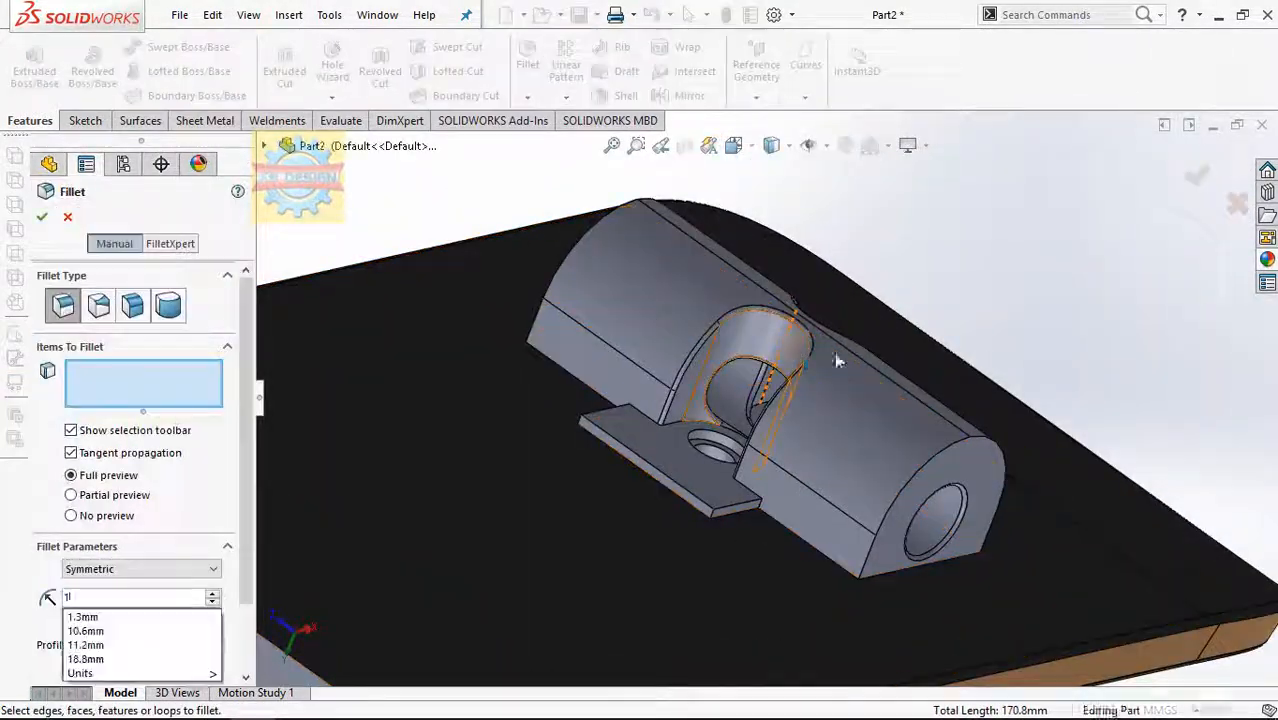
pyautogui.click(874, 567)
pyautogui.moveTo(874, 567); pyautogui.dragTo(845, 484, button='middle')
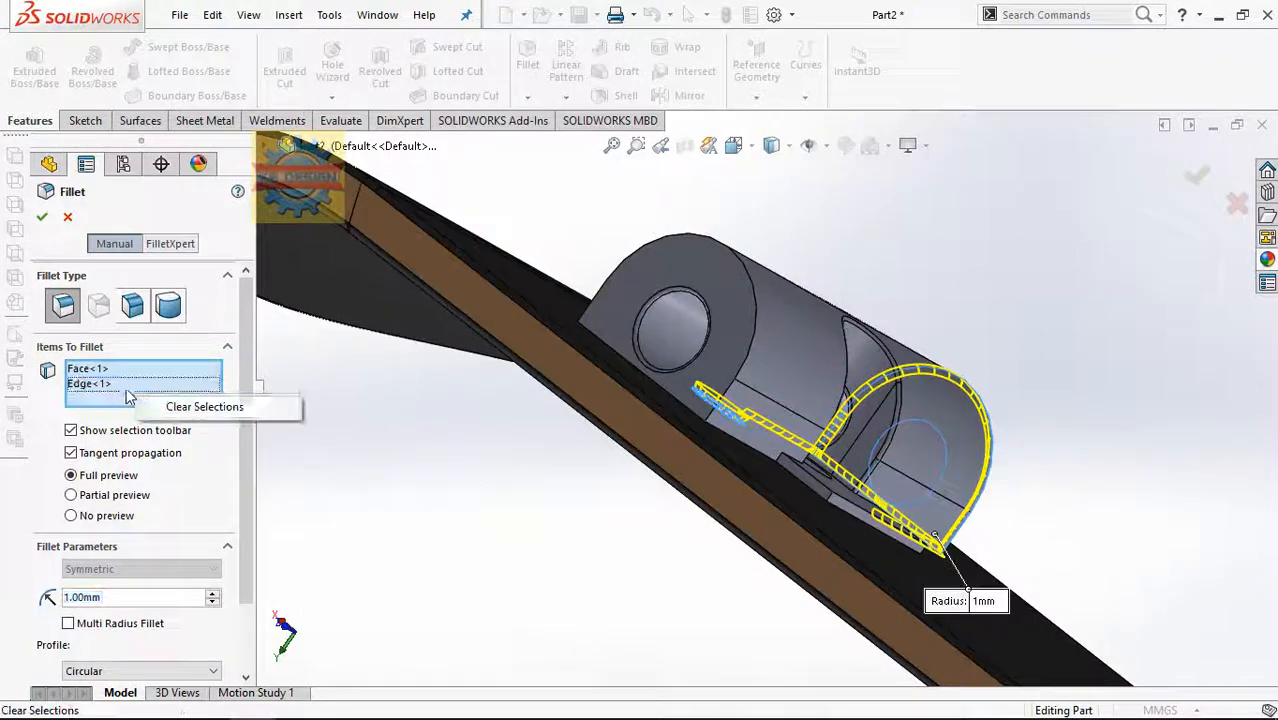
pyautogui.click(186, 428)
pyautogui.click(717, 345)
pyautogui.click(42, 216)
# Start a sketch on the Front Plane and draw two concentric circles at the bore's centre.
pyautogui.scroll(2, 750, 325)
pyautogui.moveTo(747, 314); pyautogui.dragTo(735, 232, button='middle')
pyautogui.scroll(3, 706, 379)
pyautogui.click(117, 258)
pyautogui.press('space')
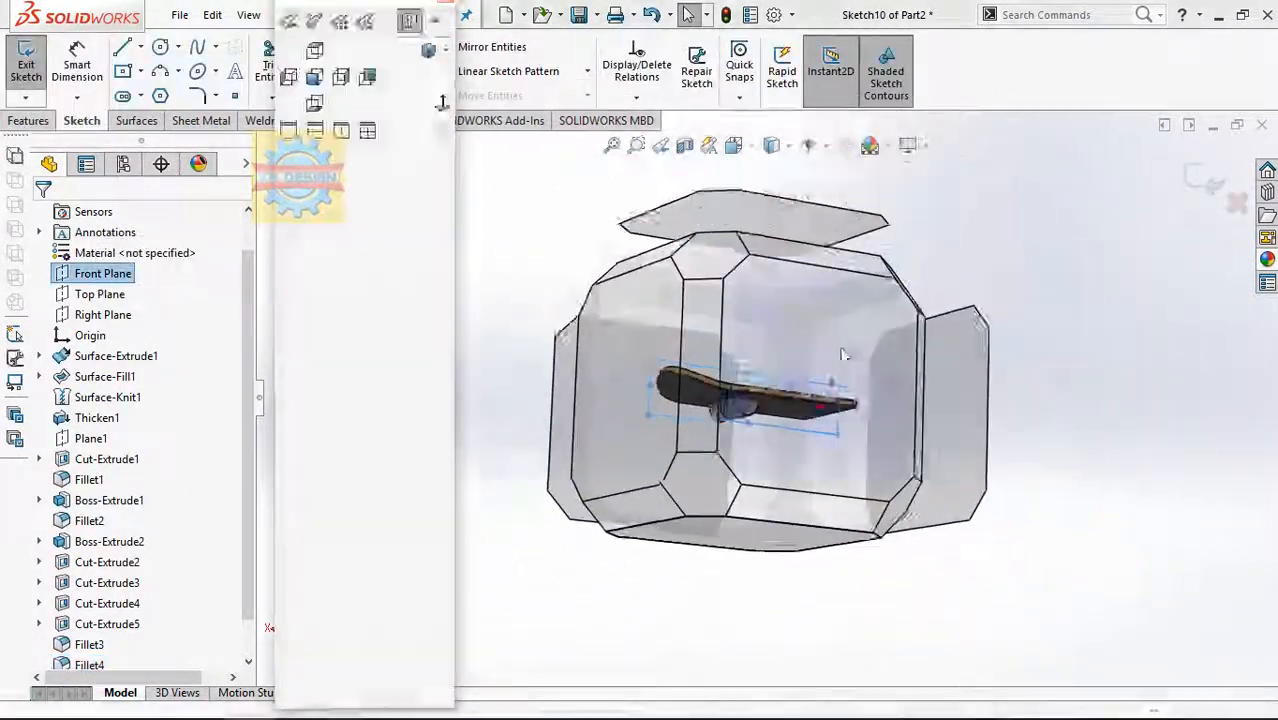
pyautogui.click(845, 352)
pyautogui.scroll(-5, 739, 439)
pyautogui.click(160, 48)
pyautogui.click(565, 412)
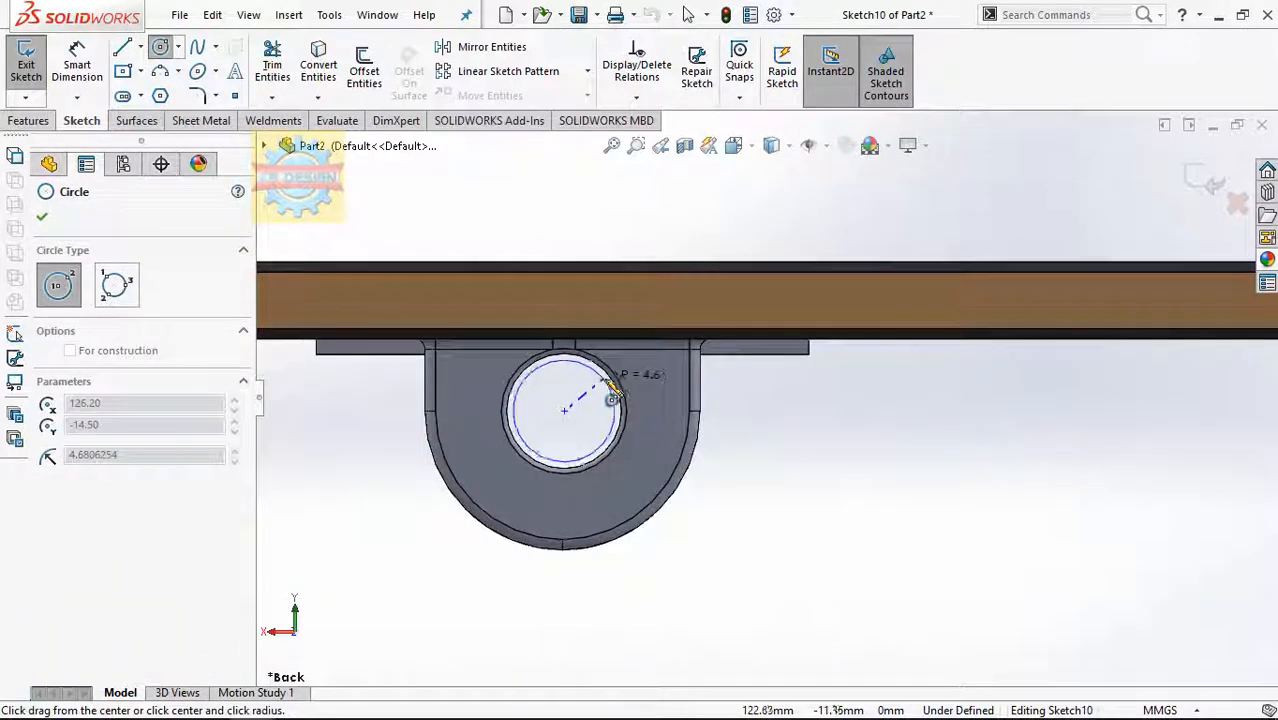
pyautogui.click(597, 398)
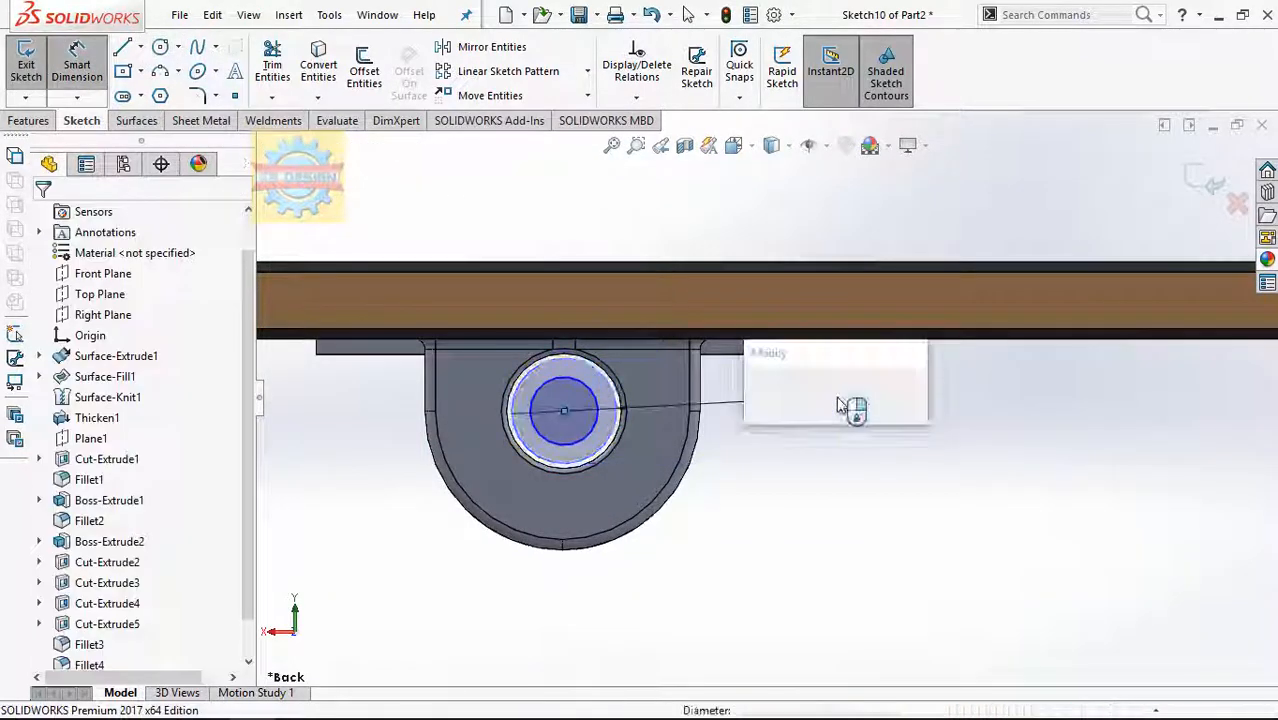
# Set the outer circle's diameter to 10.8 mm and the inner circle's diameter to 9.25 mm.
pyautogui.write('10.8')
pyautogui.press('Return')
pyautogui.click(585, 384)
pyautogui.click(779, 404)
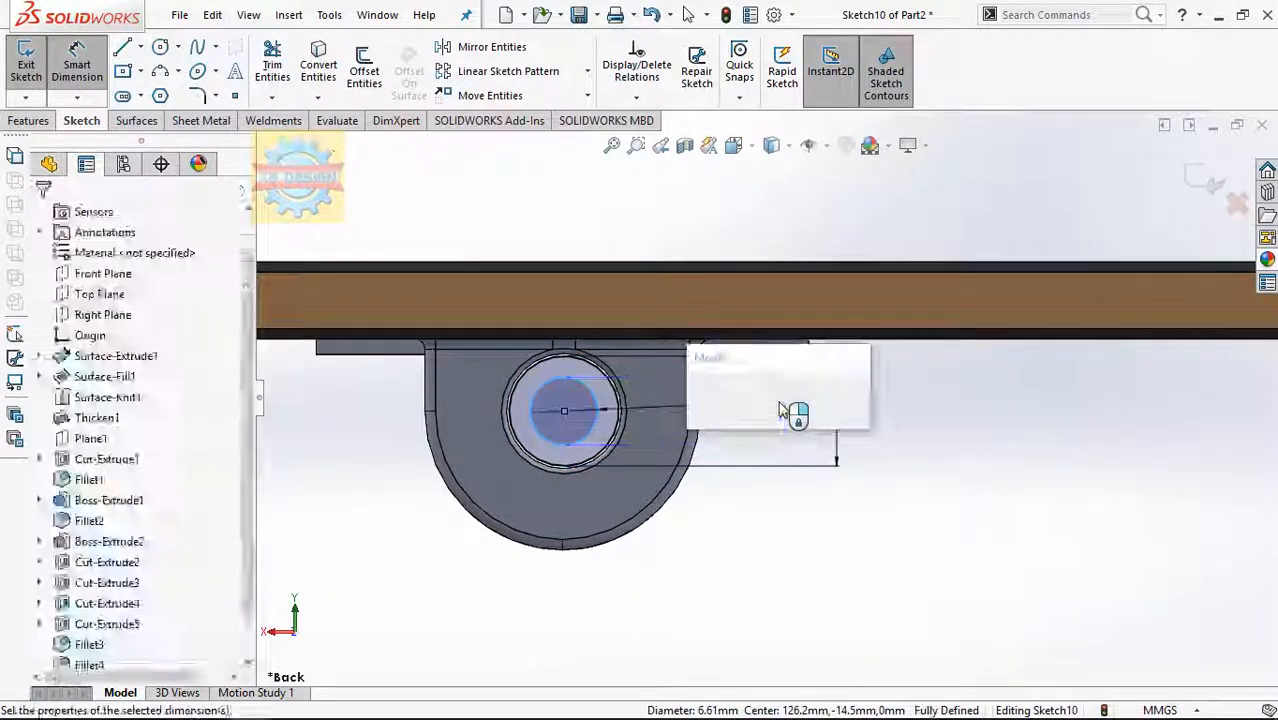
pyautogui.write('9.25')
pyautogui.press('Return')
# Extrude the ring between the two circles 30 mm to form a tube in the bore.
pyautogui.click(30, 120)
pyautogui.click(35, 68)
pyautogui.moveTo(848, 454); pyautogui.dragTo(610, 428, button='middle')
pyautogui.scroll(4, 724, 432)
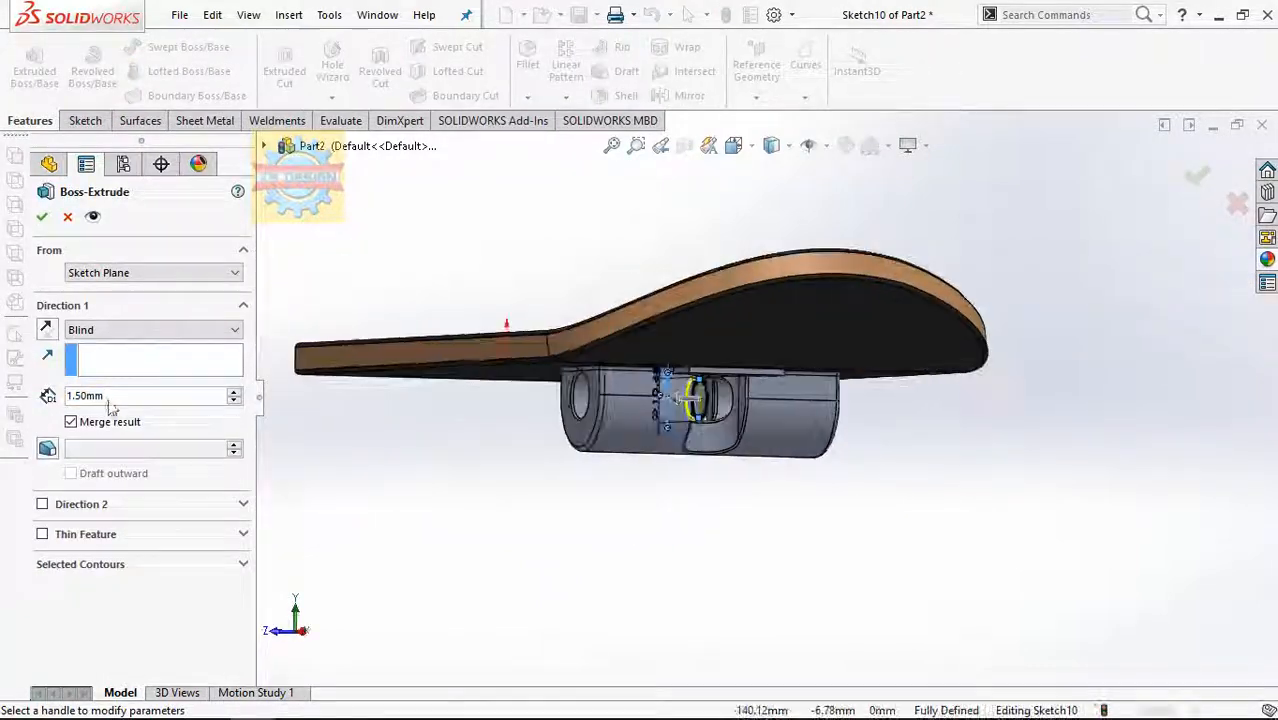
pyautogui.click(41, 218)
# Start a sketch on the tube's end face and convert the face's edges into sketch entities.
pyautogui.moveTo(679, 408); pyautogui.dragTo(765, 398, button='middle')
pyautogui.scroll(-6, 660, 320)
pyautogui.click(653, 294)
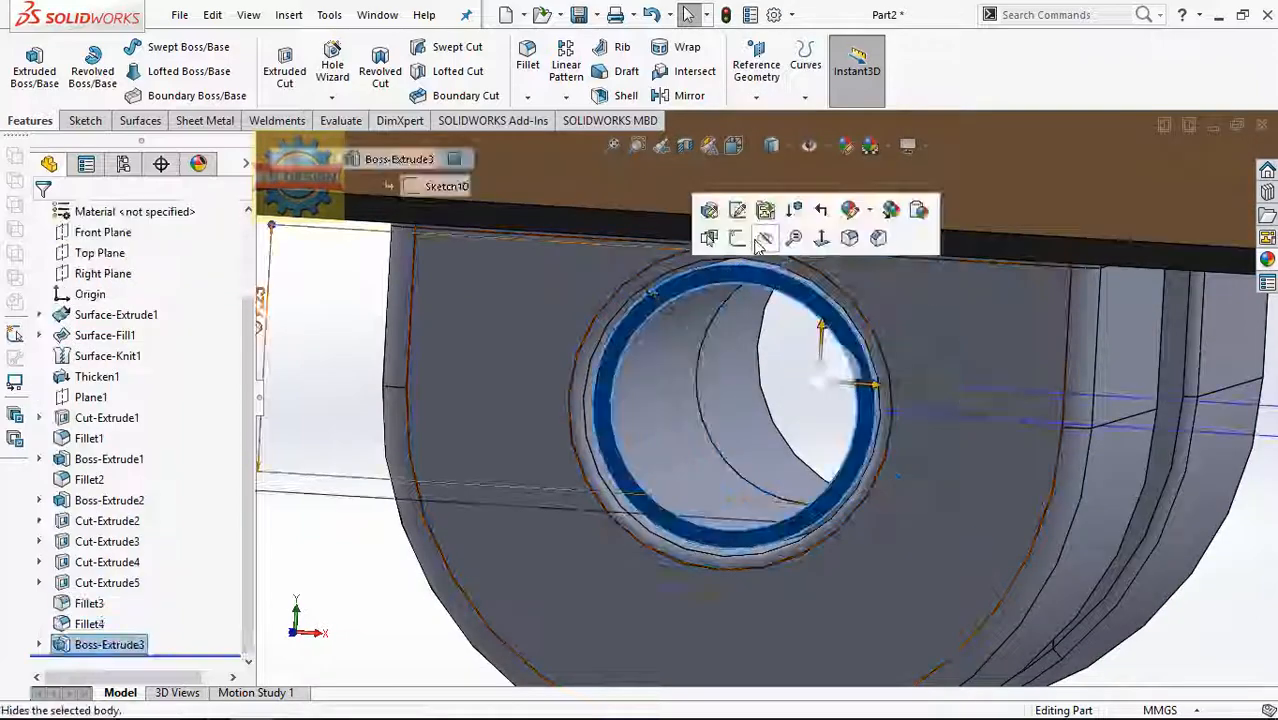
pyautogui.click(738, 238)
pyautogui.click(327, 63)
# Draw a horizontal construction line across the block's profile below the tube.
pyautogui.scroll(4, 790, 284)
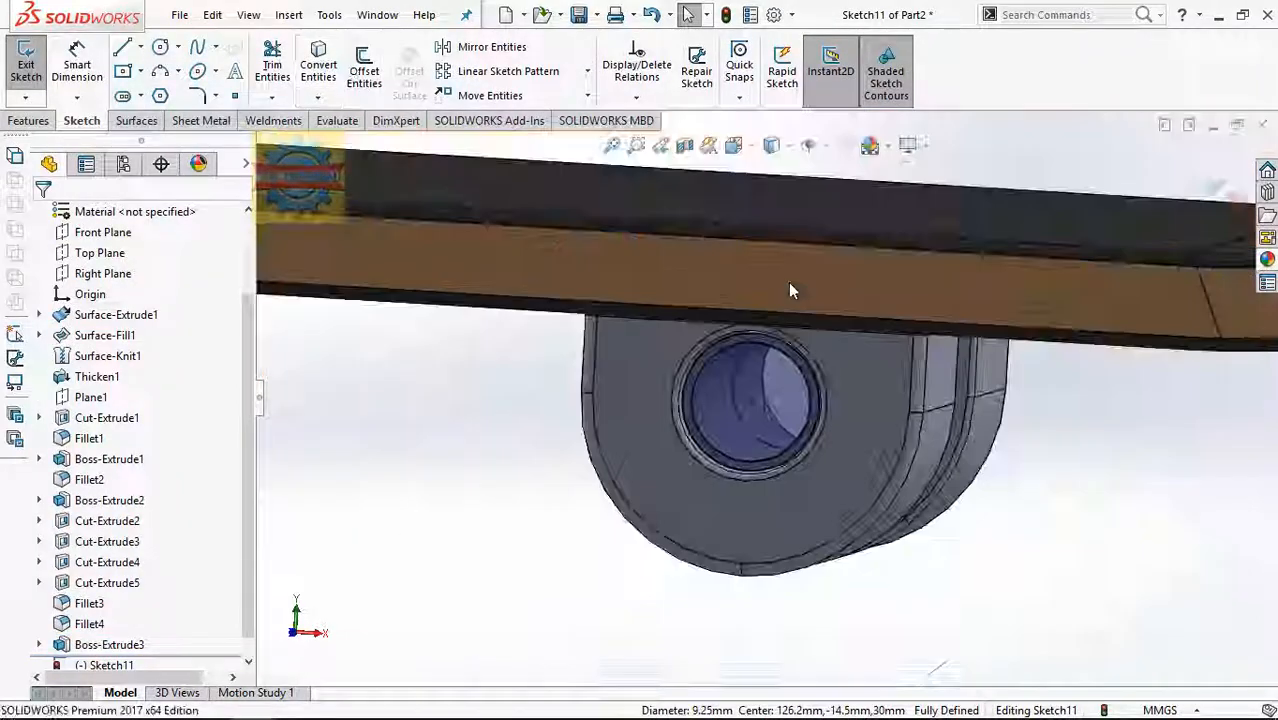
pyautogui.press('space')
pyautogui.click(843, 443)
pyautogui.scroll(-9, 793, 271)
pyautogui.click(141, 47)
pyautogui.click(153, 94)
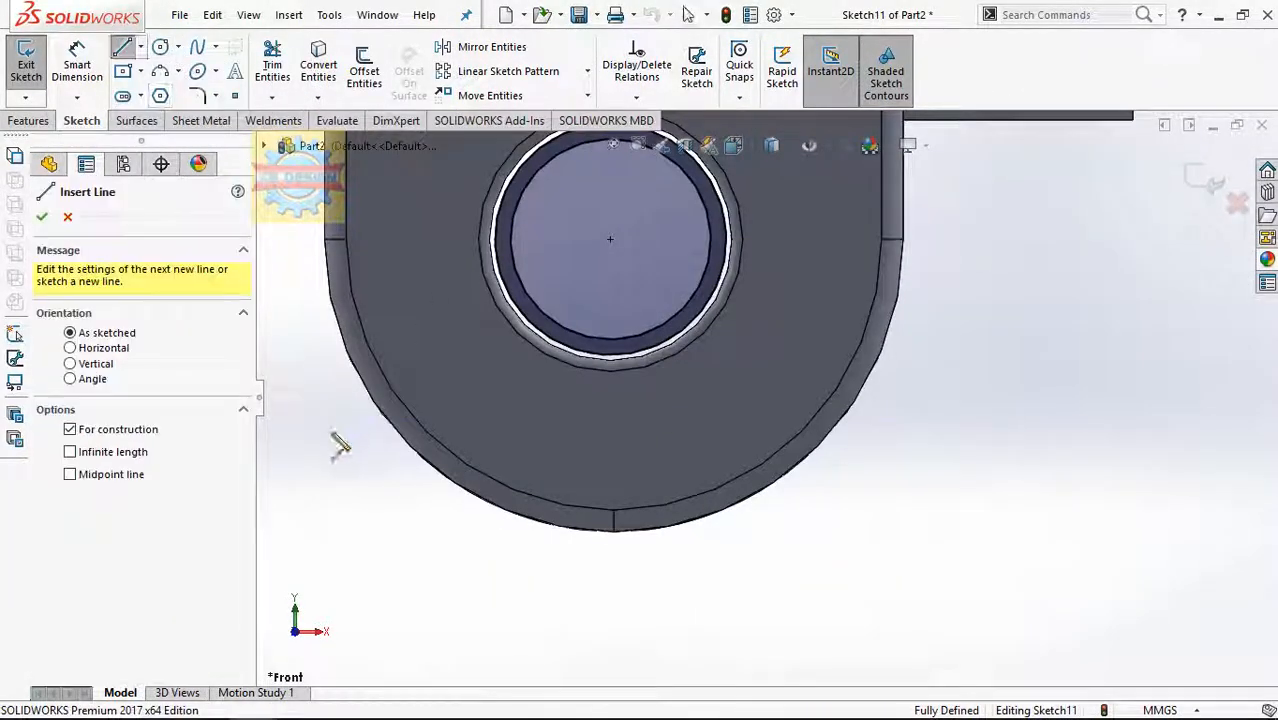
pyautogui.click(329, 430)
pyautogui.click(956, 430)
# Dimension the distance from the tube's centre to the construction line at 8.2 mm.
pyautogui.click(77, 63)
pyautogui.click(610, 239)
pyautogui.click(722, 432)
pyautogui.click(1008, 360)
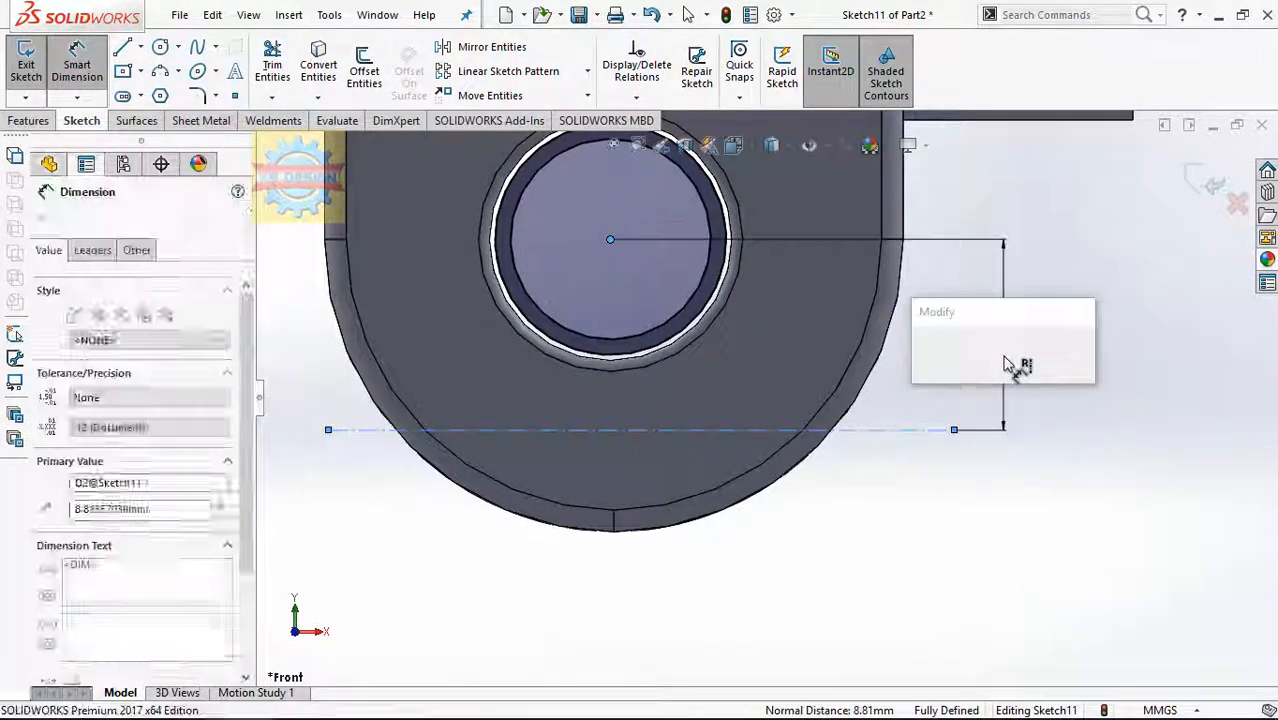
pyautogui.press('Return')
pyautogui.scroll(3, 940, 352)
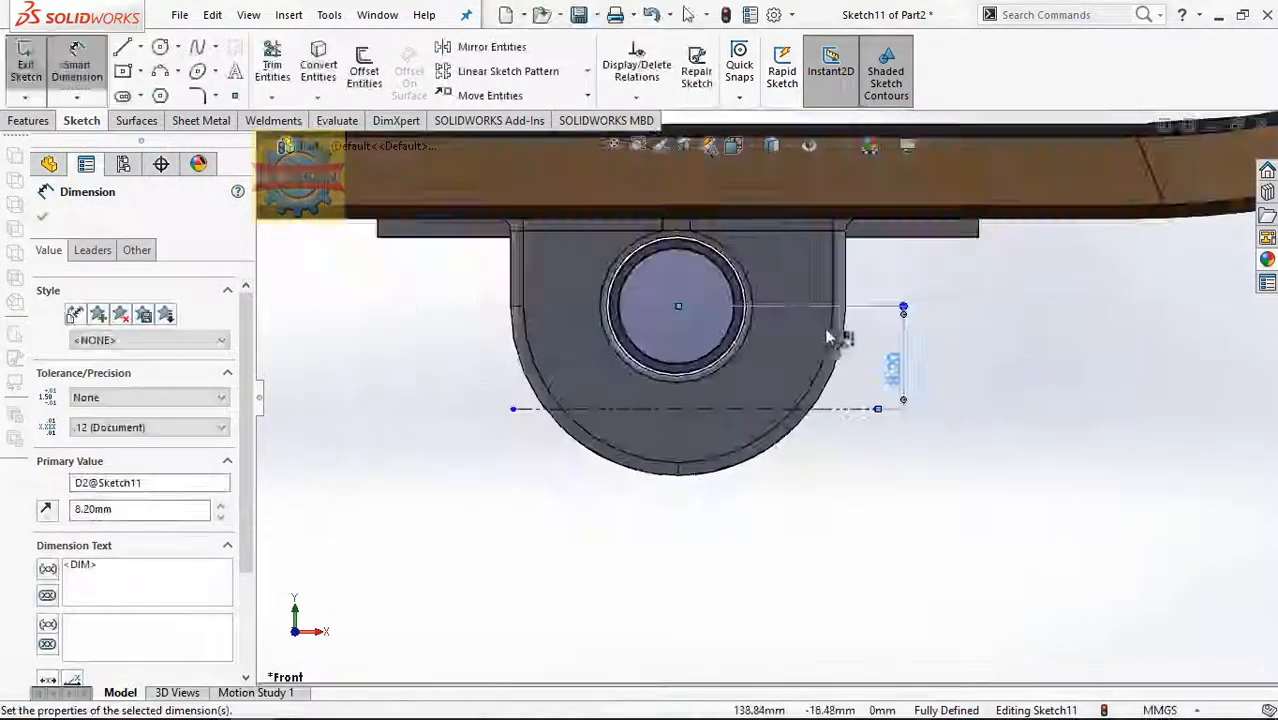
# Revolve the ring profile 90 degrees about the construction line to form a pipe elbow.
pyautogui.click(32, 121)
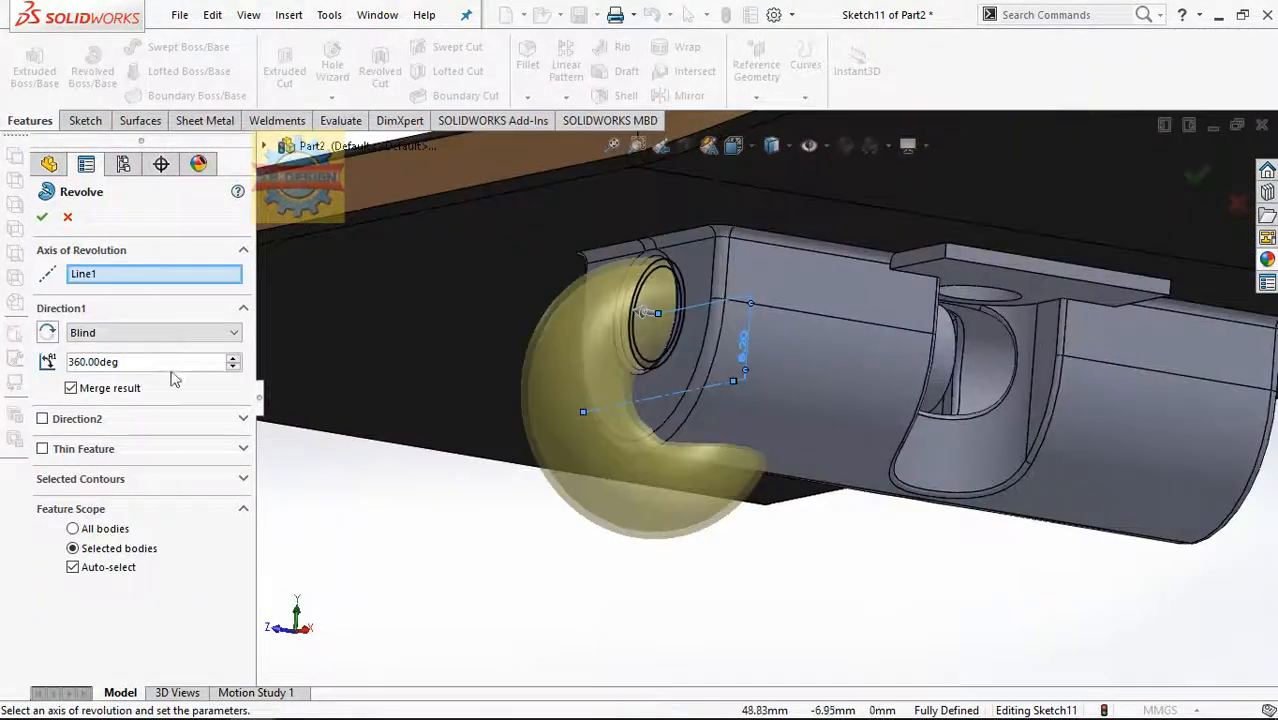
pyautogui.write('90')
pyautogui.press('Return')
pyautogui.click(41, 217)
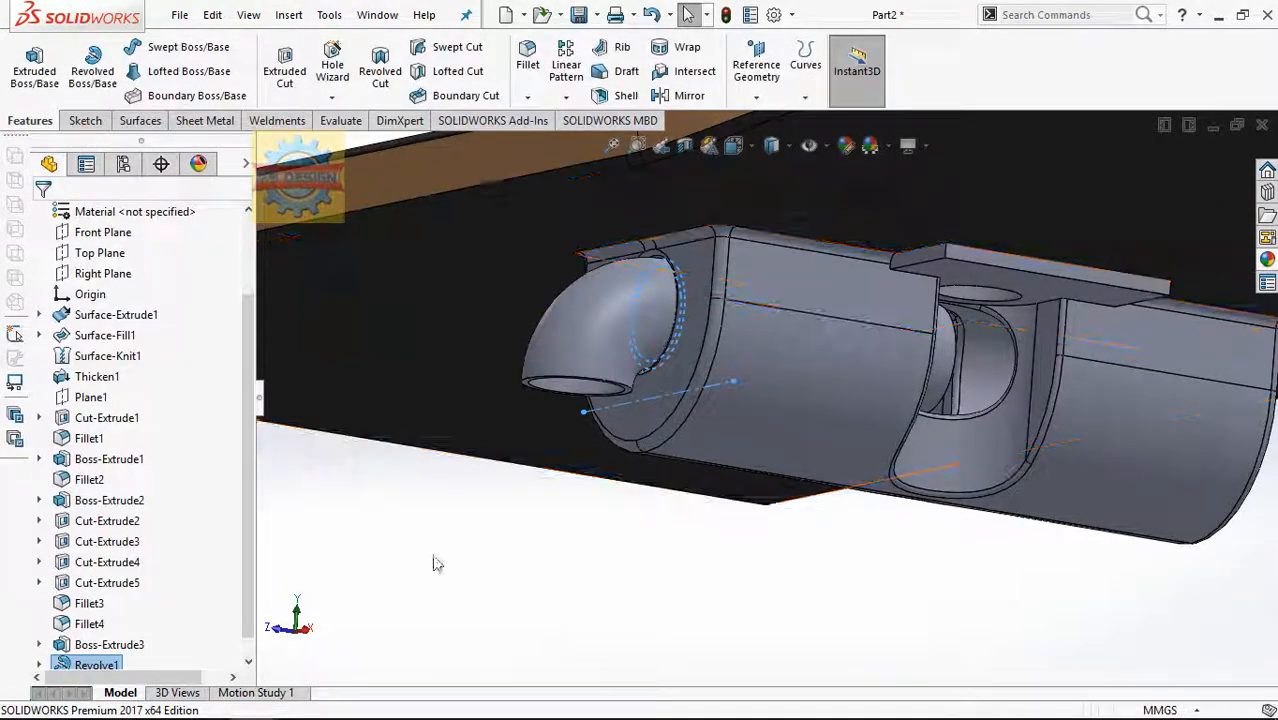
# Start a sketch on the block's end face and draw a circle about 3.9 mm in radius just below the elbow.
pyautogui.click(641, 396)
pyautogui.click(724, 347)
pyautogui.press('space')
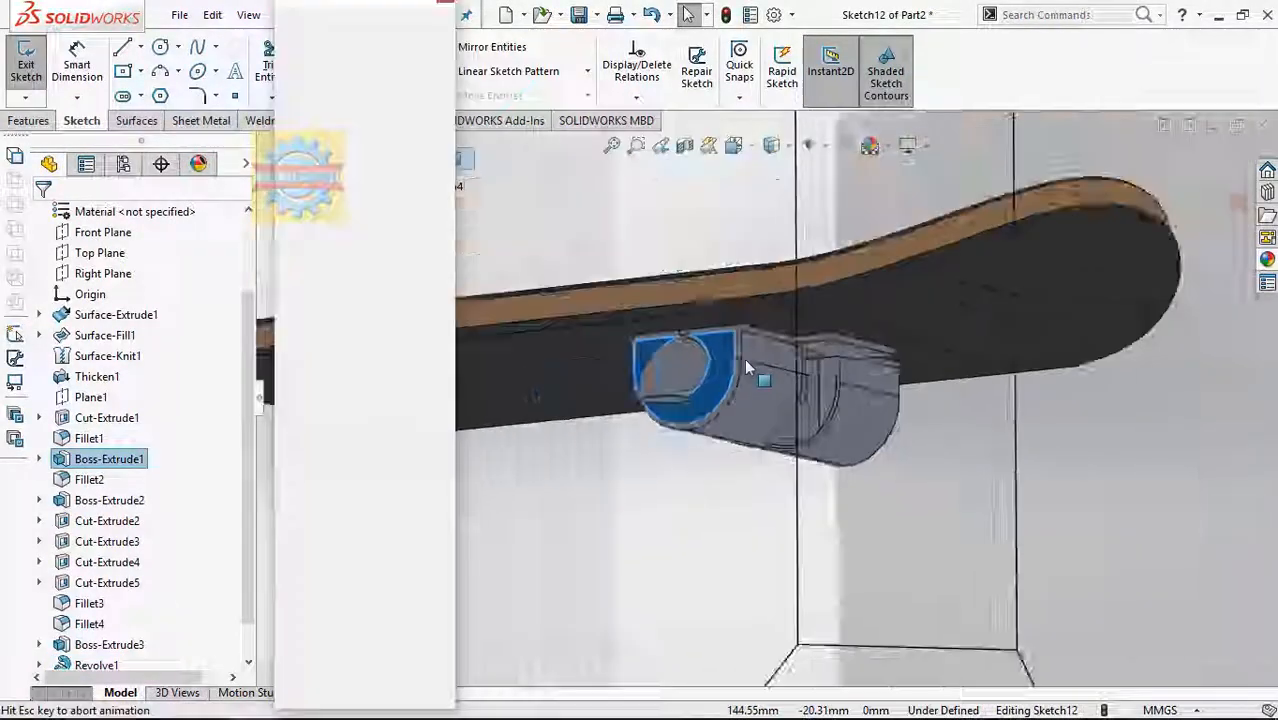
pyautogui.click(754, 366)
pyautogui.scroll(-5, 840, 436)
pyautogui.click(160, 47)
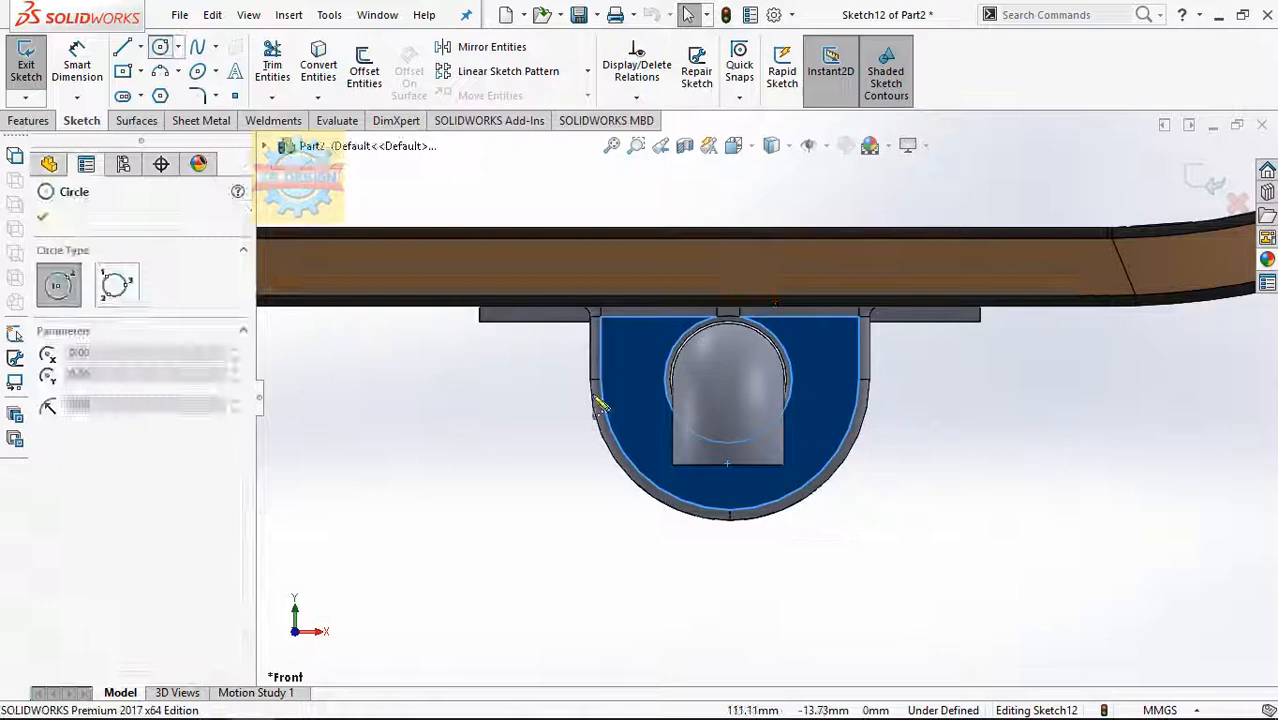
pyautogui.click(730, 485)
pyautogui.click(764, 508)
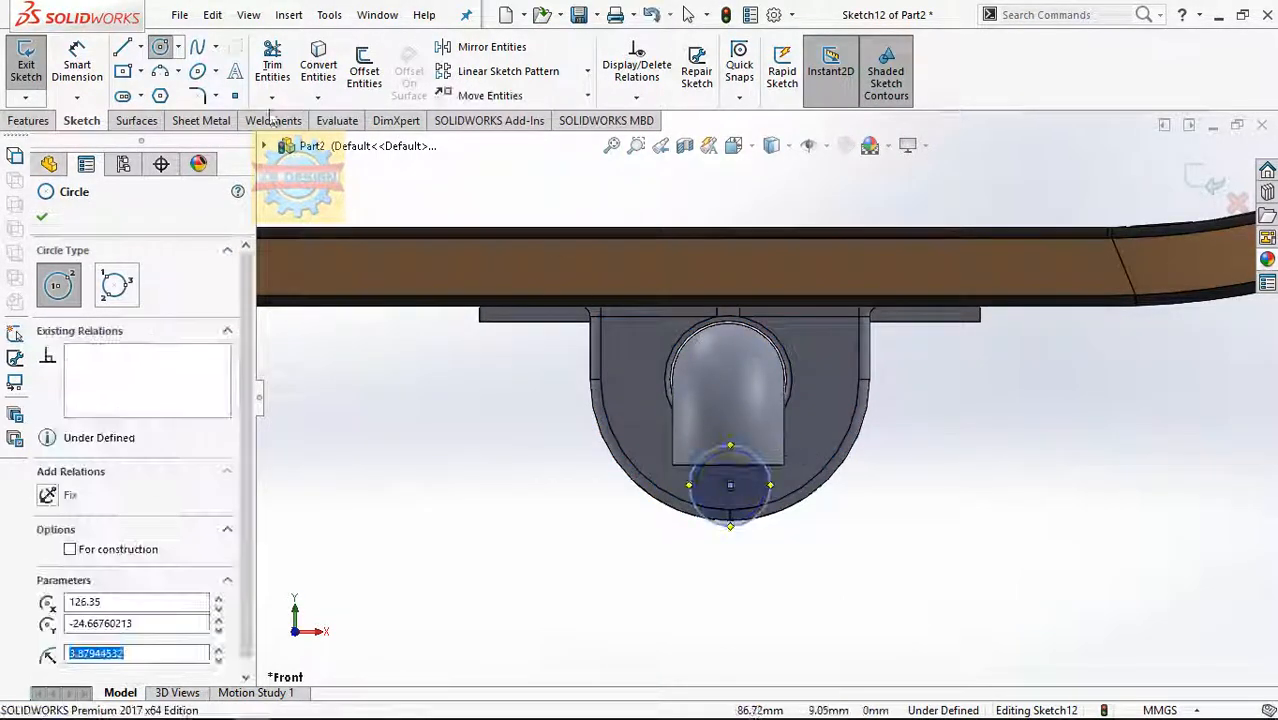
# Set the circle's diameter to 6.6 mm and place its centre 15.2 mm below the block's upper edge.
pyautogui.click(77, 62)
pyautogui.click(740, 538)
pyautogui.click(735, 578)
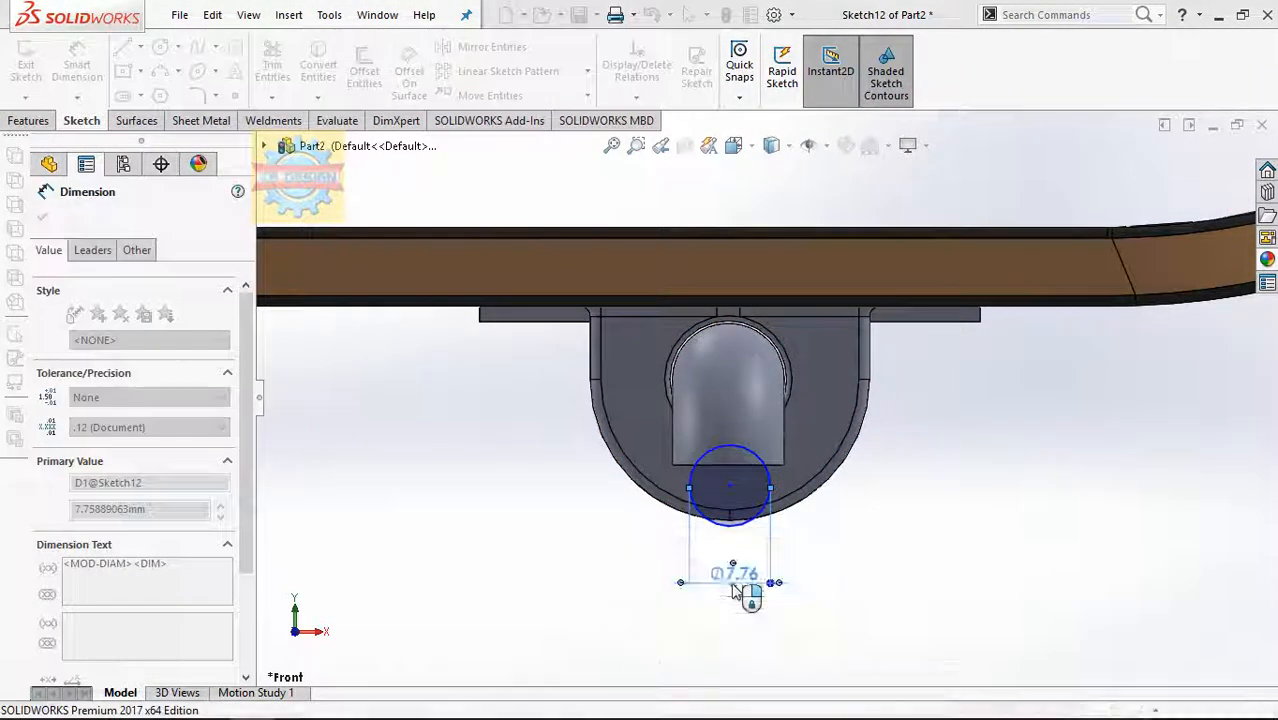
pyautogui.click(730, 485)
pyautogui.click(800, 316)
pyautogui.click(962, 413)
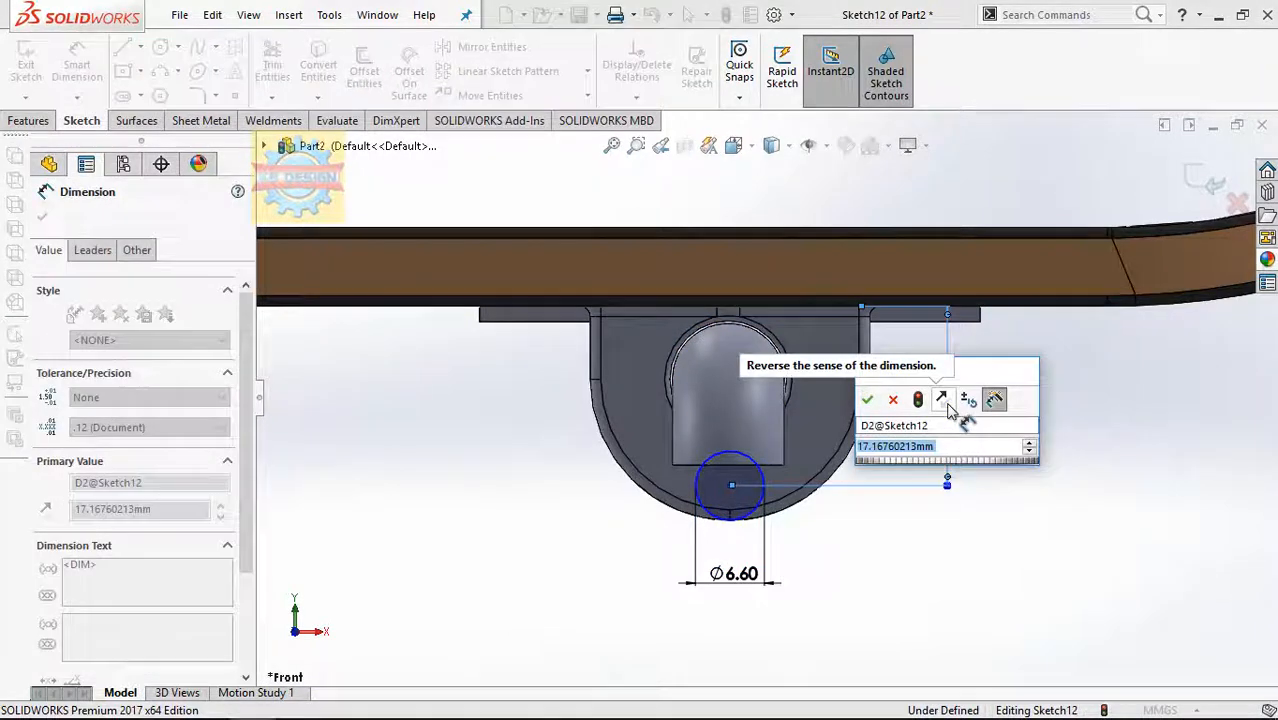
pyautogui.write('15.2')
pyautogui.press('Return')
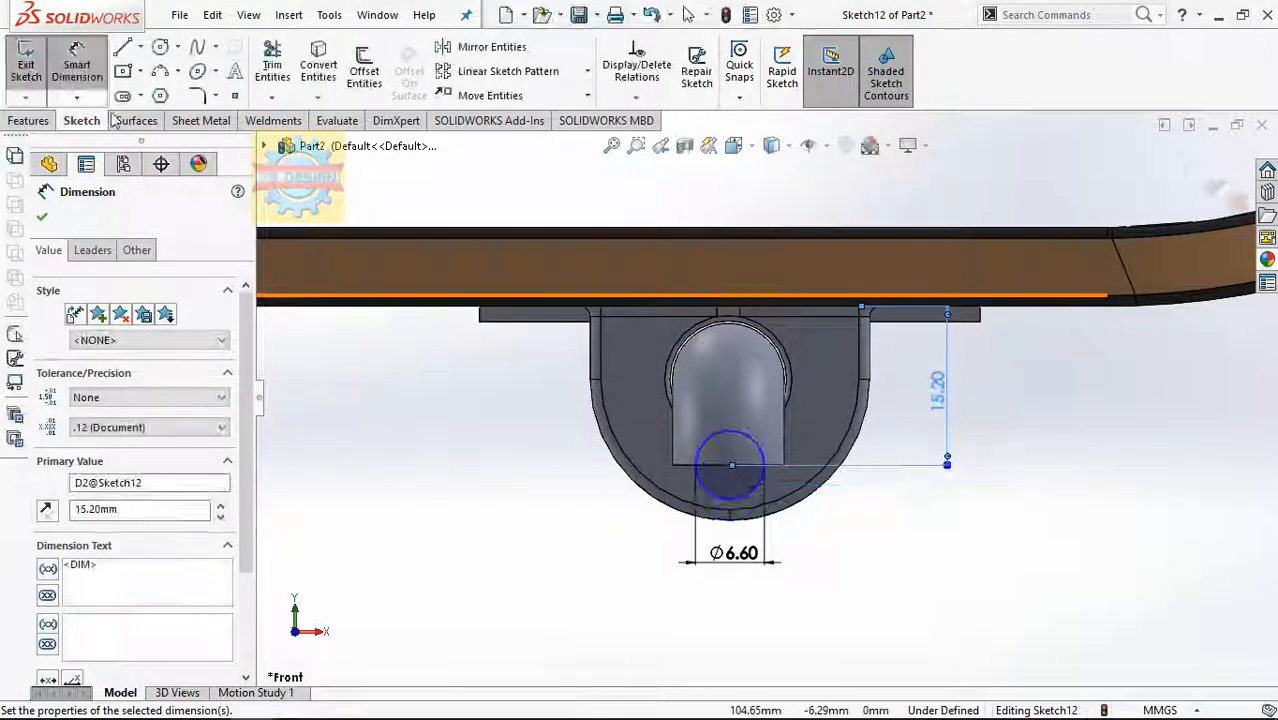
# Extrude the 6.6 mm circle outward from the block's end face to form a solid axle.
pyautogui.click(28, 120)
pyautogui.click(25, 65)
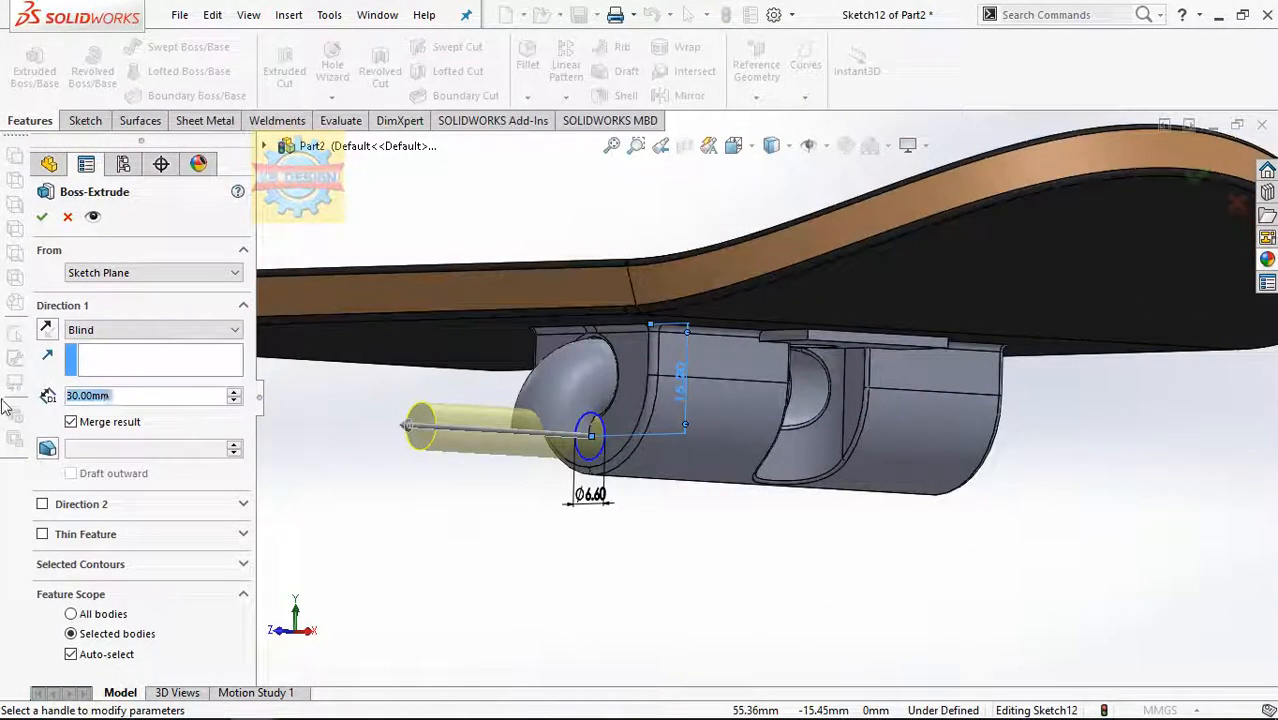
# Start a sketch on the axle's end face and offset its circular outline by 0.1 mm.
pyautogui.click(430, 427)
pyautogui.click(510, 380)
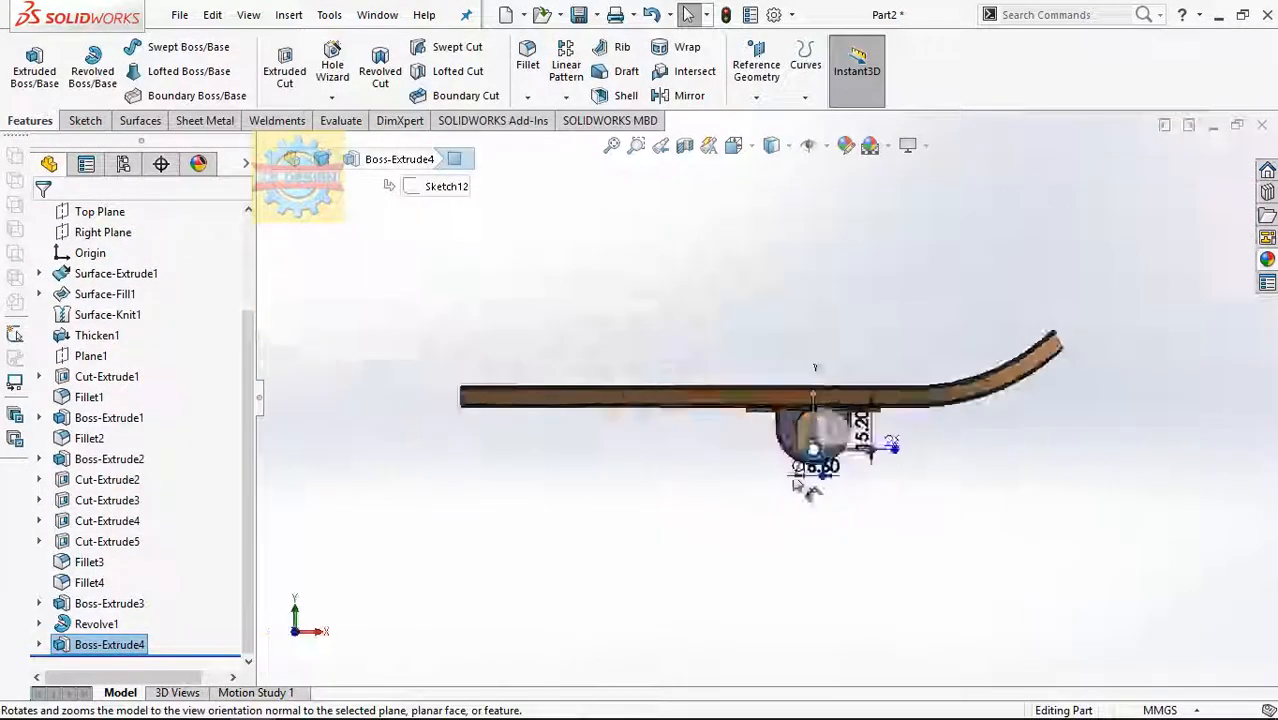
pyautogui.click(85, 120)
pyautogui.click(25, 65)
pyautogui.click(378, 74)
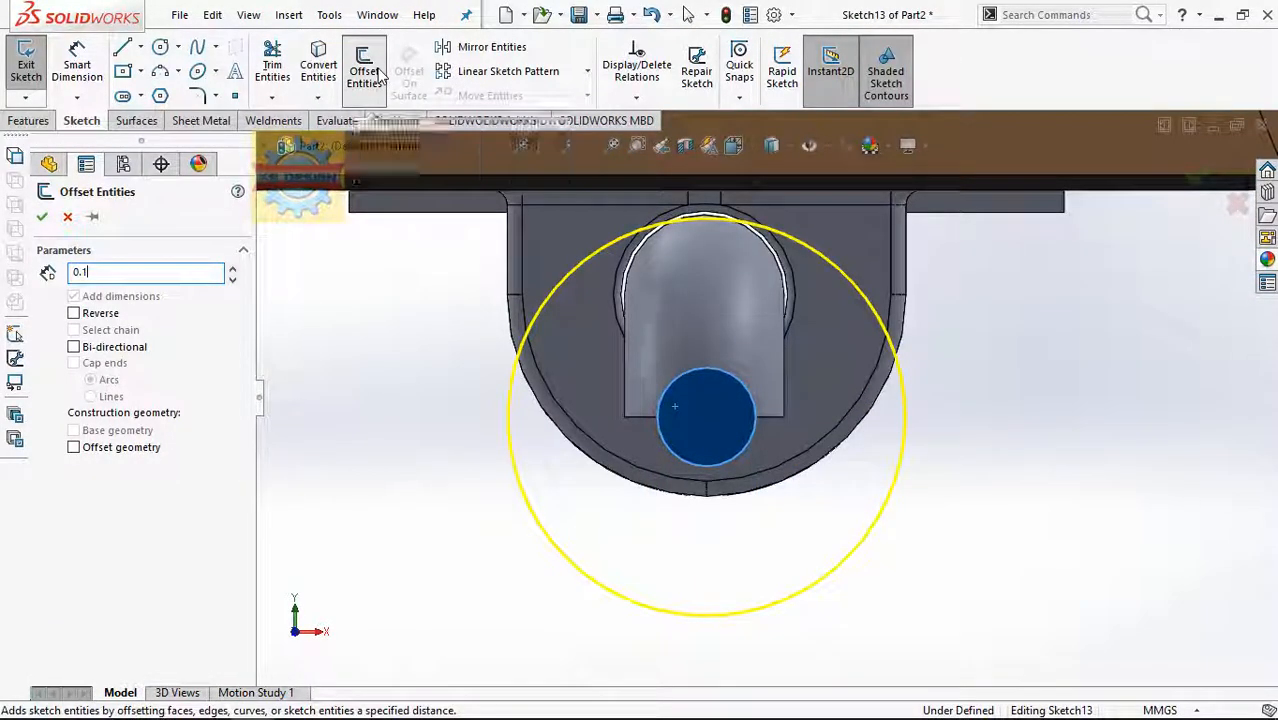
pyautogui.press('Return')
# Draw a circle concentric with the axle and set its diameter to 20 mm.
pyautogui.click(160, 47)
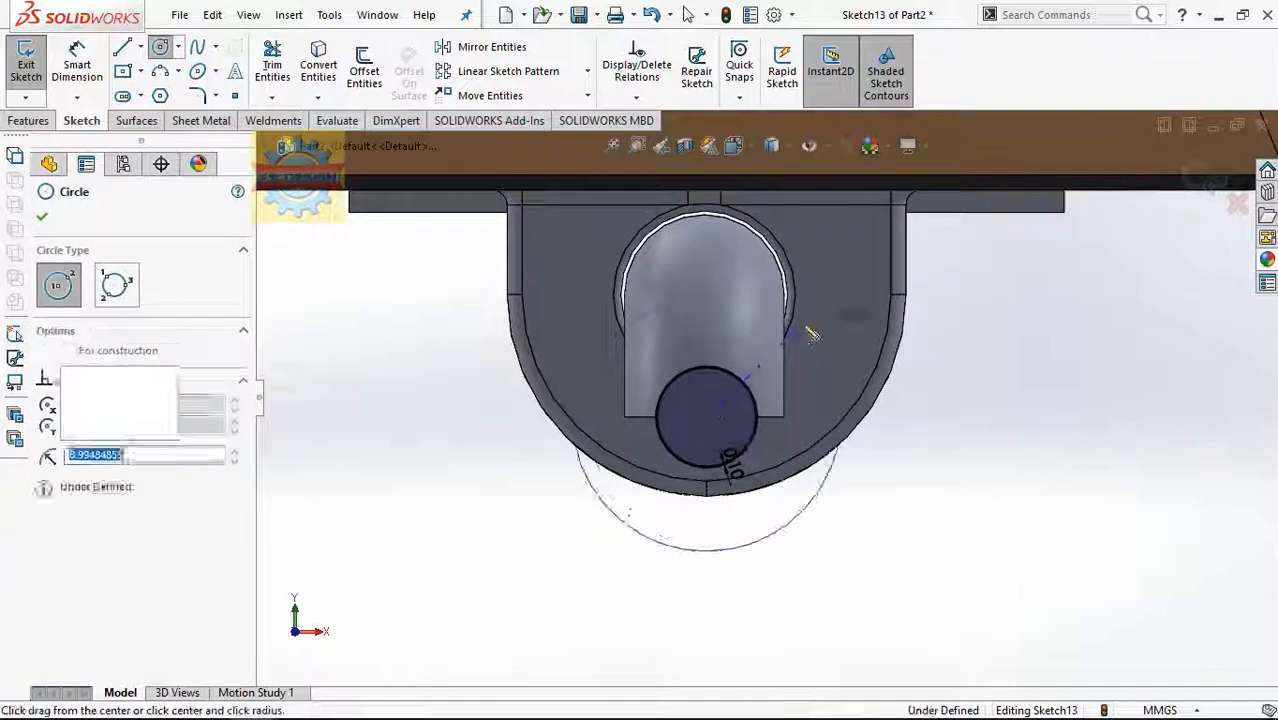
pyautogui.click(77, 62)
pyautogui.click(837, 383)
pyautogui.click(994, 393)
pyautogui.write('20')
pyautogui.press('Return')
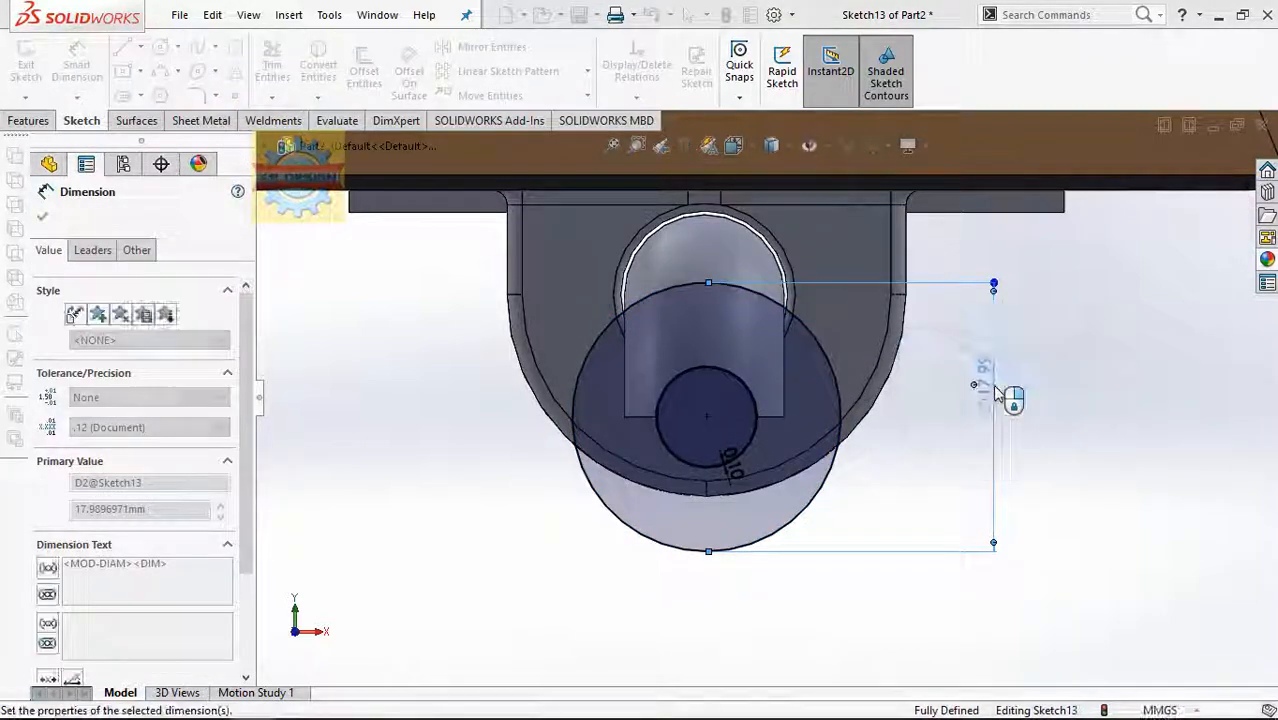
# Extrude the ring profile in the reversed direction, back along the axle, to form the wheel.
pyautogui.click(30, 121)
pyautogui.click(35, 68)
pyautogui.moveTo(528, 488); pyautogui.dragTo(436, 488, button='middle')
pyautogui.click(47, 330)
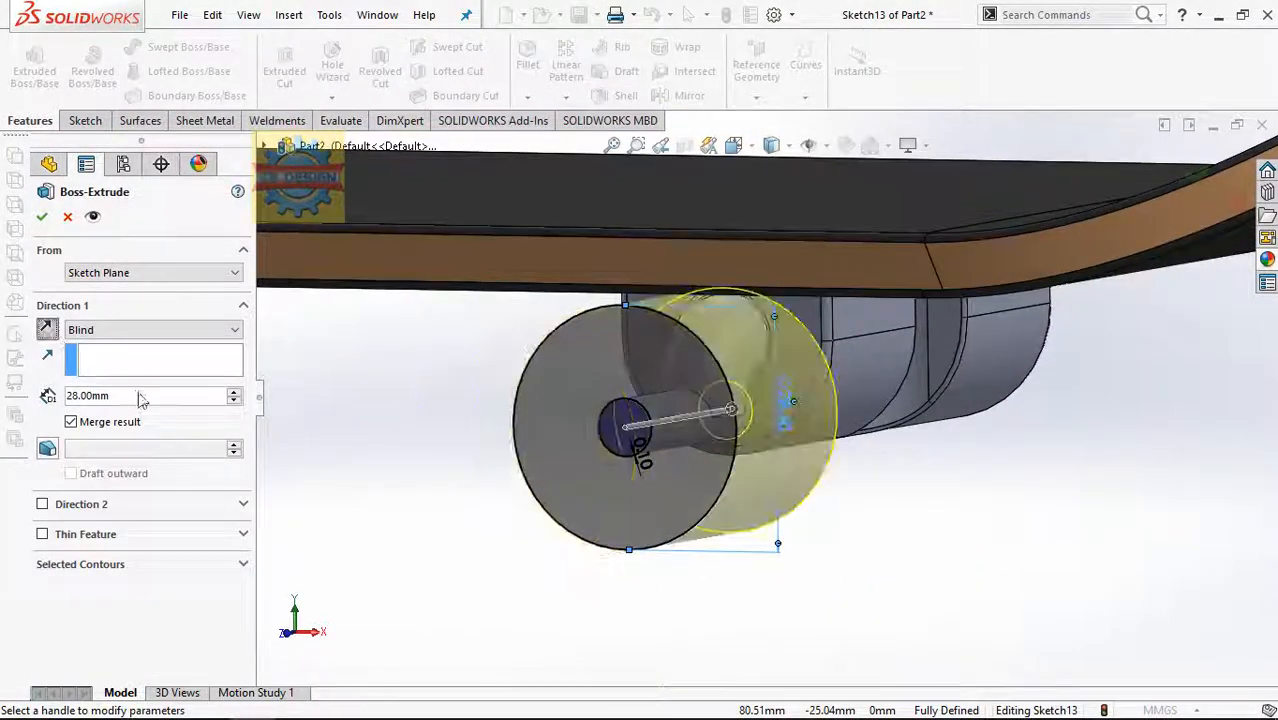
pyautogui.click(41, 217)
# Fillet the wheel's outer rims, its inner hub edge and the axle's end edge.
pyautogui.click(527, 64)
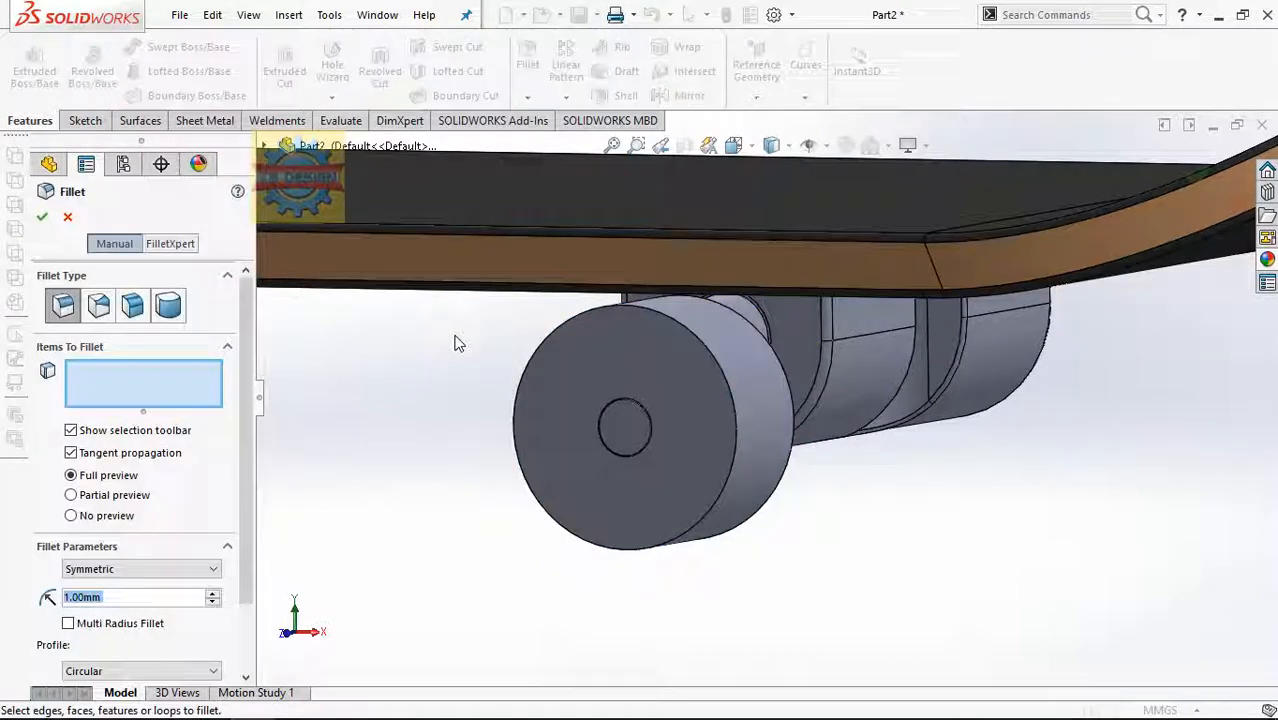
pyautogui.click(43, 218)
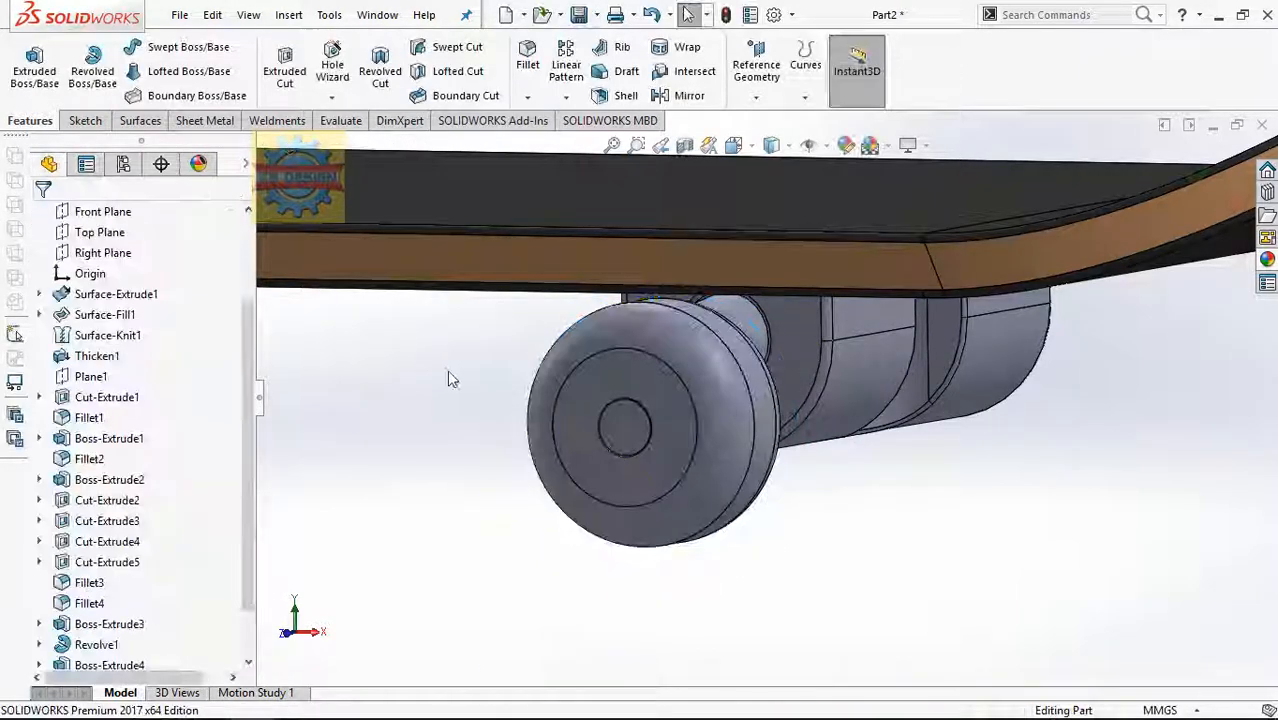
pyautogui.press('Return')
pyautogui.click(652, 405)
pyautogui.press('Return')
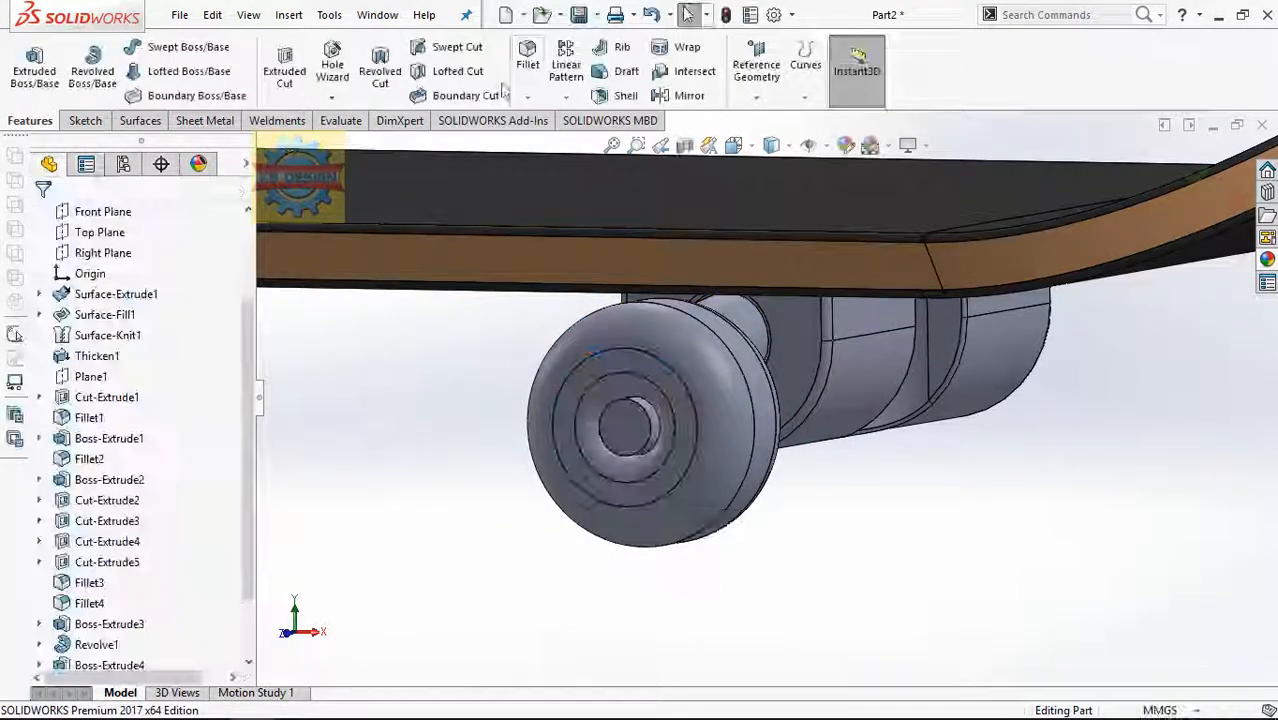
pyautogui.press('Return')
# Start a sketch on the elbow's exposed end face and draw a horizontal construction line through the elbow's centre in line with the axle.
pyautogui.scroll(5, 700, 430)
pyautogui.moveTo(850, 460); pyautogui.dragTo(622, 300, button='middle')
pyautogui.scroll(-8, 593, 408)
pyautogui.click(627, 257)
pyautogui.click(709, 198)
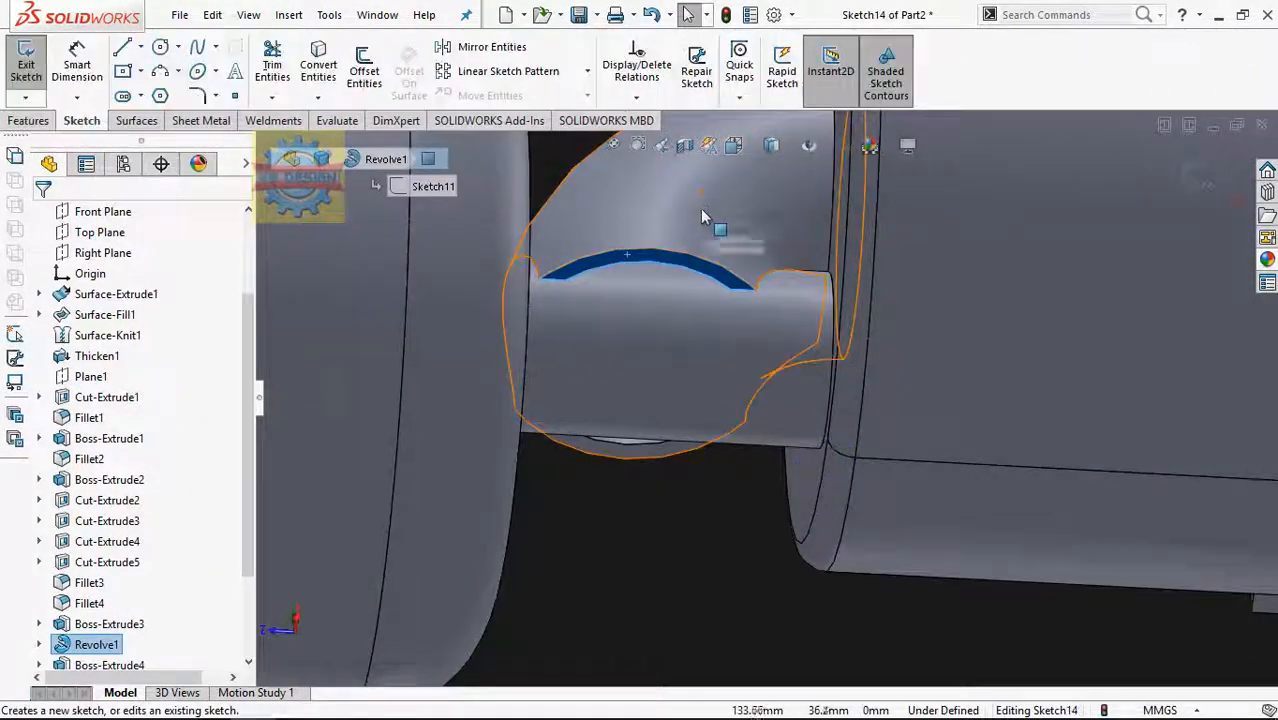
pyautogui.moveTo(705, 325); pyautogui.dragTo(685, 197, button='middle')
pyautogui.press('space')
pyautogui.click(785, 397)
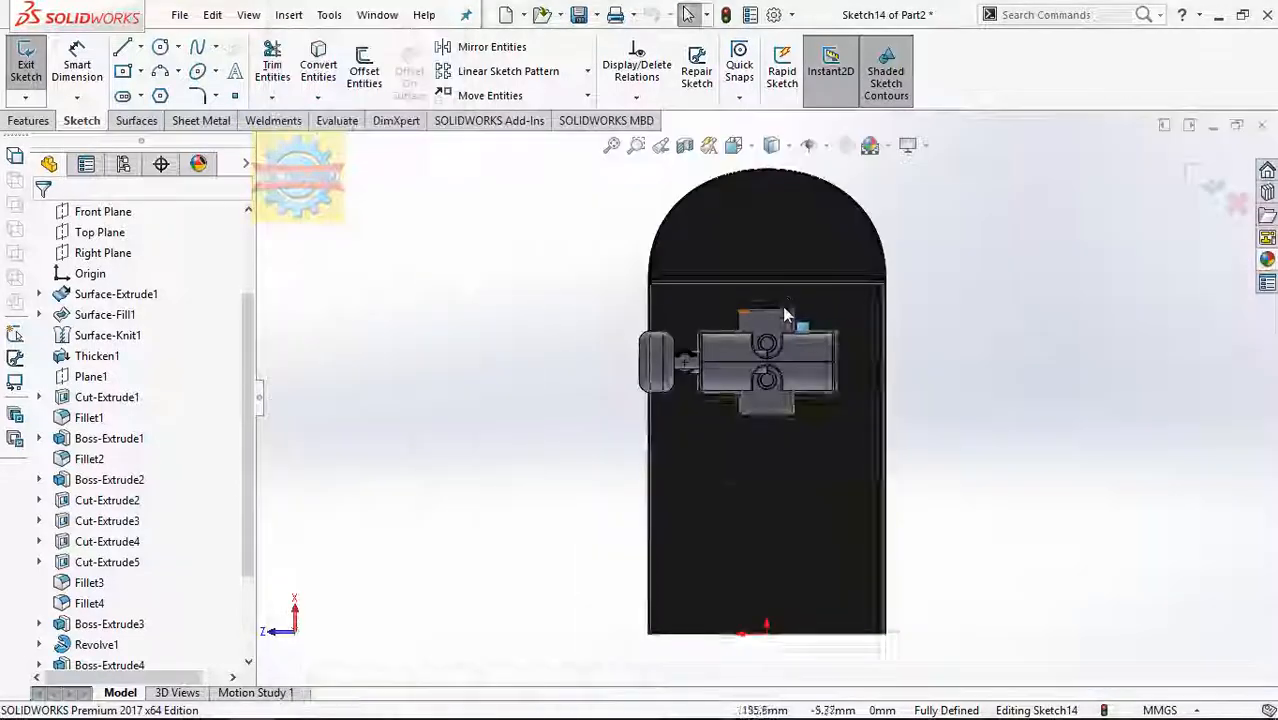
pyautogui.scroll(-8, 698, 362)
pyautogui.click(150, 92)
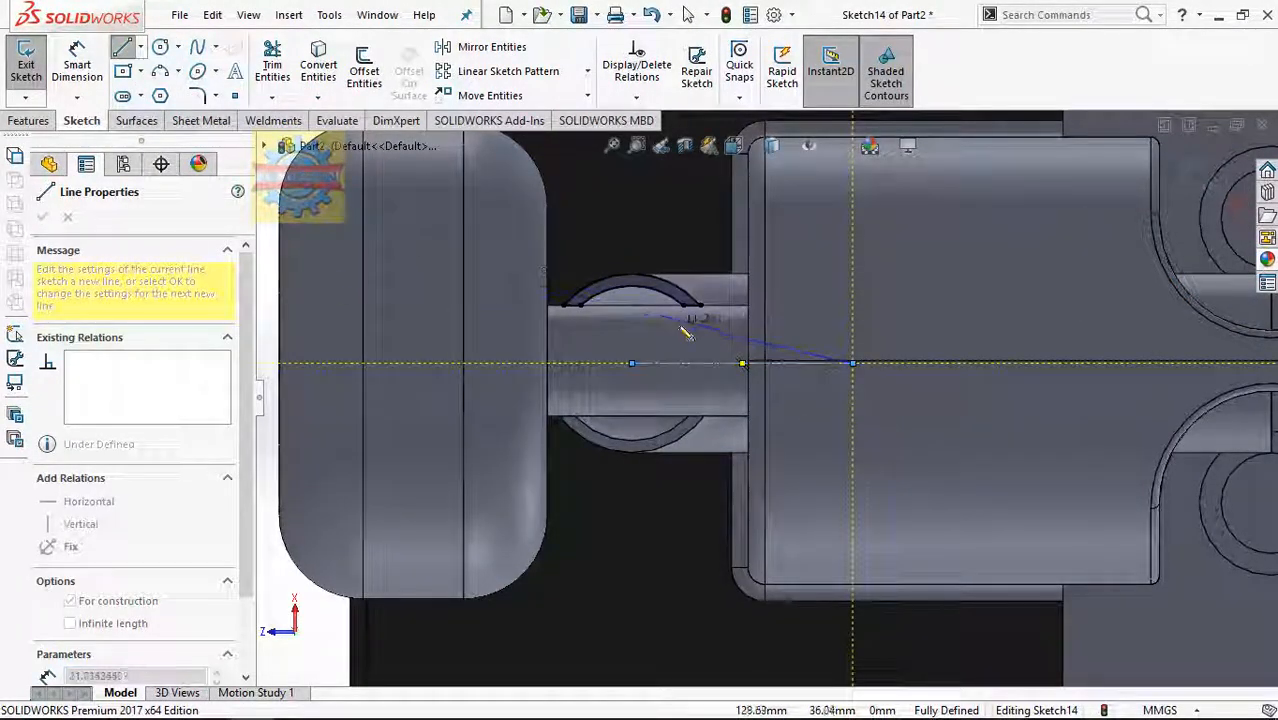
pyautogui.press('Escape')
pyautogui.scroll(2, 686, 333)
# Revolve the sketched profile to add a rounded joint where the elbow meets the axle.
pyautogui.click(28, 121)
pyautogui.click(93, 70)
pyautogui.moveTo(688, 325)
pyautogui.mouseDown(button='middle')
pyautogui.moveTo(683, 229)
pyautogui.moveTo(687, 325)
pyautogui.mouseUp(button='middle')
pyautogui.click(42, 217)
pyautogui.moveTo(468, 340); pyautogui.dragTo(464, 222, button='middle')
# Open the colour appearance settings from the elbow and clear the selected geometry.
pyautogui.moveTo(248, 360); pyautogui.dragTo(232, 177)
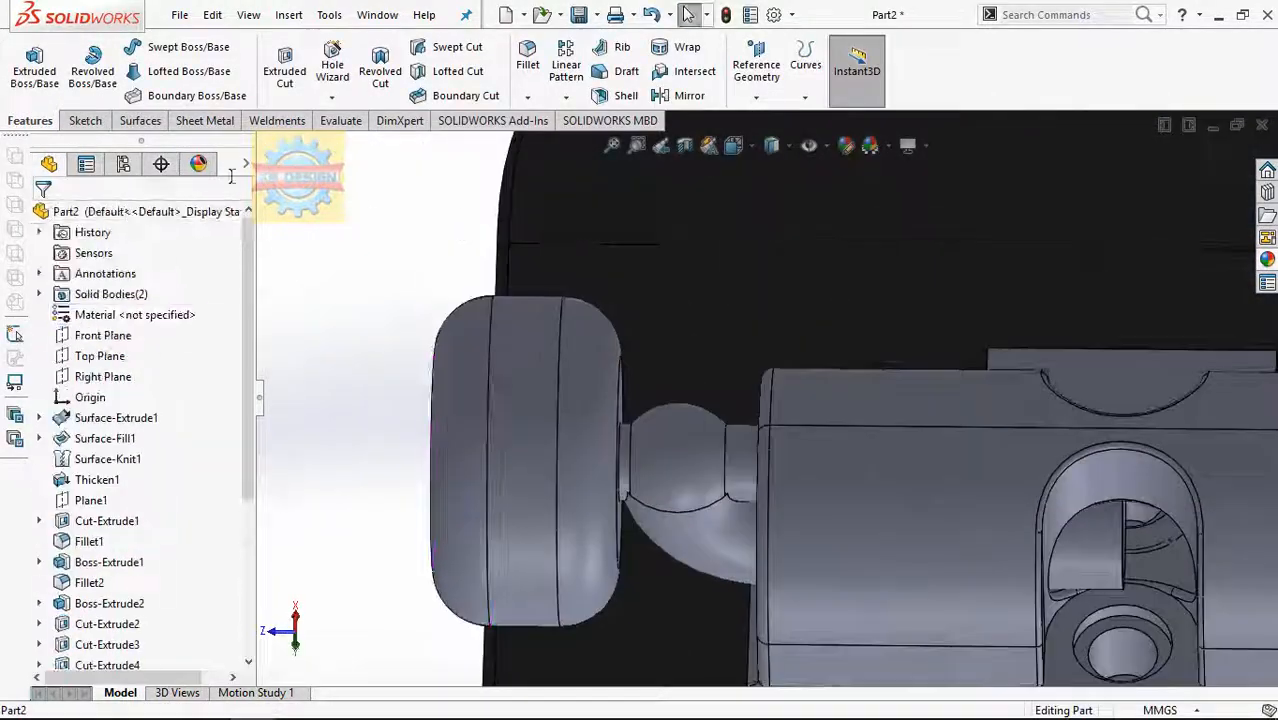
pyautogui.scroll(5, 752, 425)
pyautogui.moveTo(740, 425); pyautogui.dragTo(762, 440, button='middle')
pyautogui.scroll(-2, 764, 446)
pyautogui.rightClick(753, 441)
pyautogui.click(912, 220)
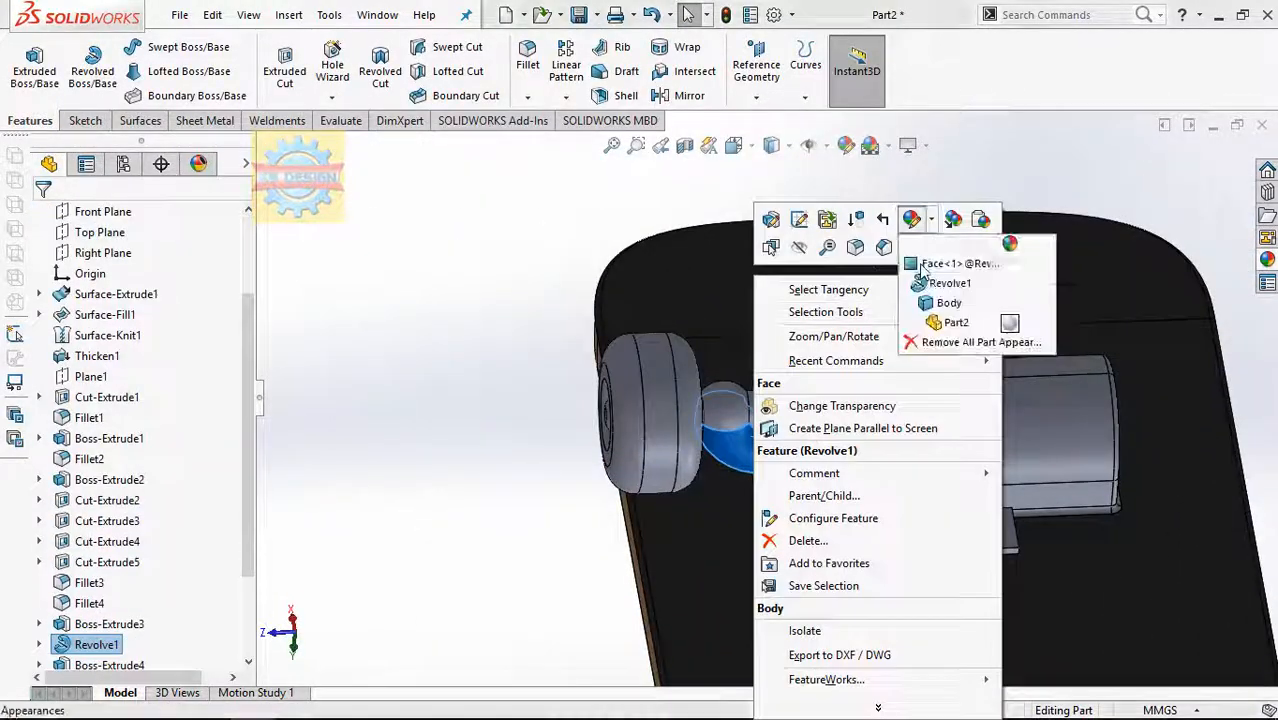
pyautogui.click(922, 264)
pyautogui.rightClick(134, 422)
pyautogui.click(195, 421)
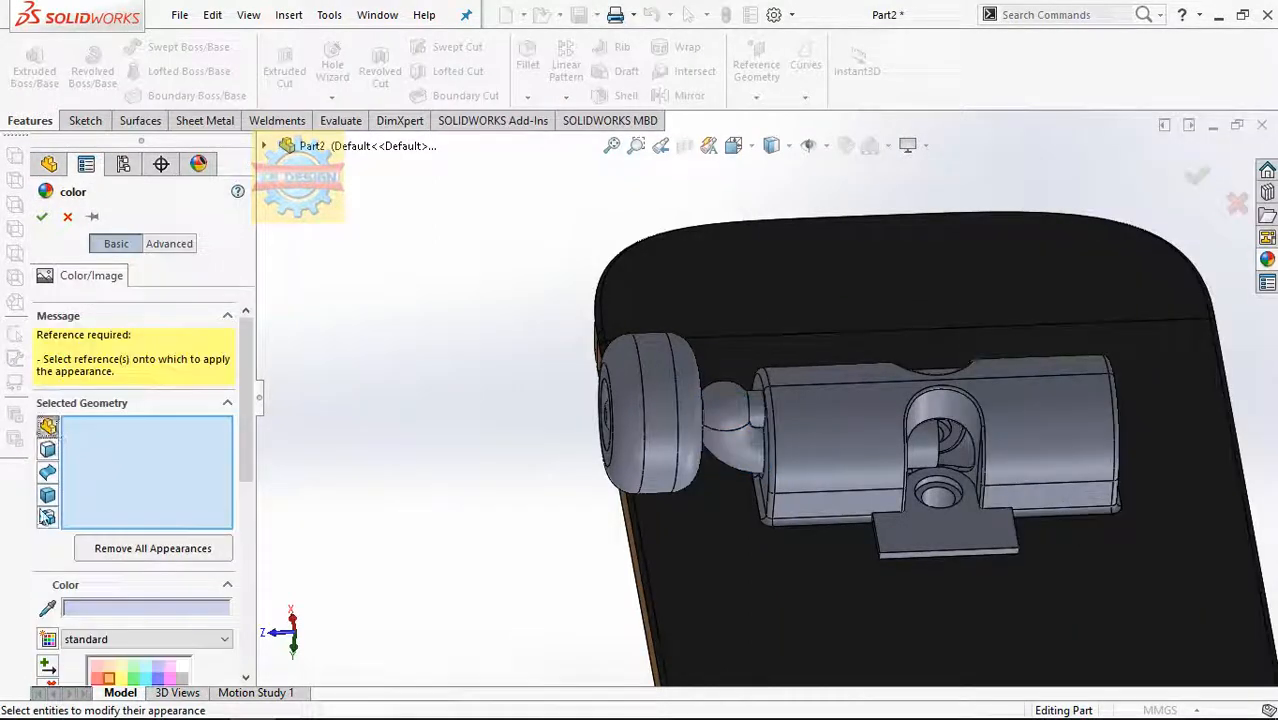
# Apply a grey colour to the elbow, axle, rounded joint, tube and axle-end fillet features.
pyautogui.click(712, 436)
pyautogui.click(848, 468)
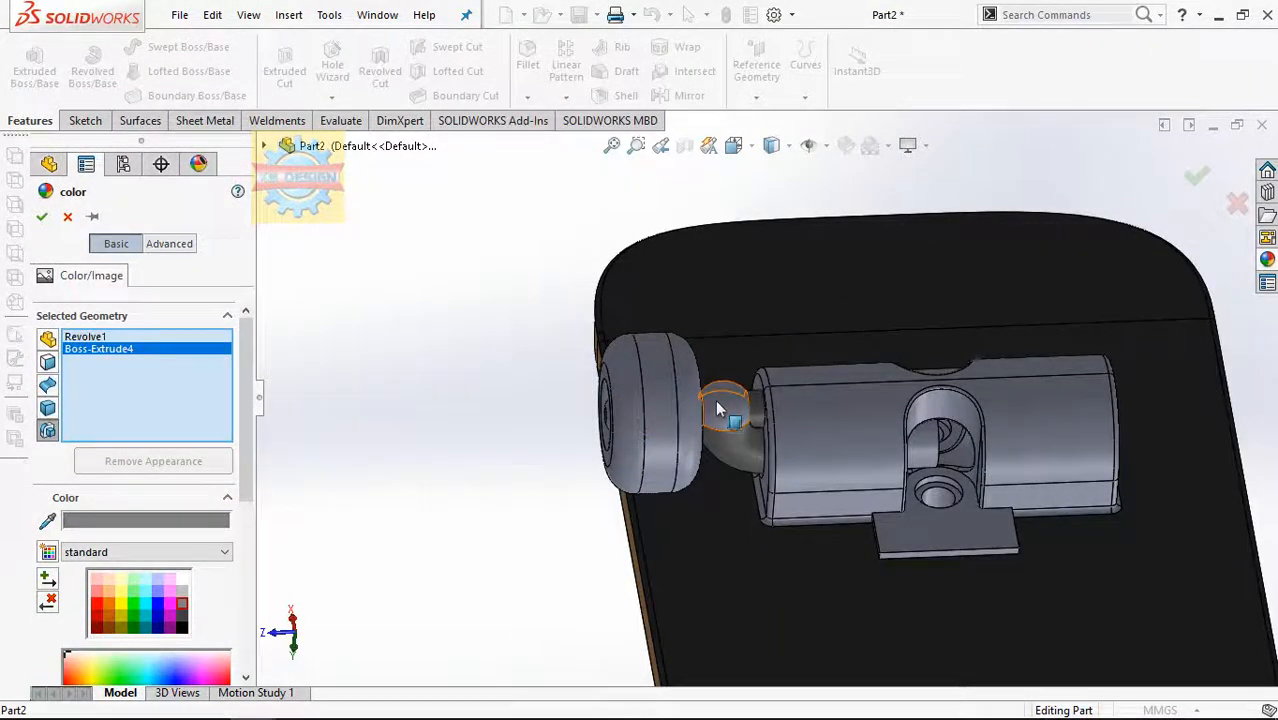
pyautogui.click(848, 443)
pyautogui.moveTo(850, 445); pyautogui.dragTo(828, 437, button='middle')
pyautogui.moveTo(735, 447); pyautogui.dragTo(778, 524, button='middle')
pyautogui.click(623, 418)
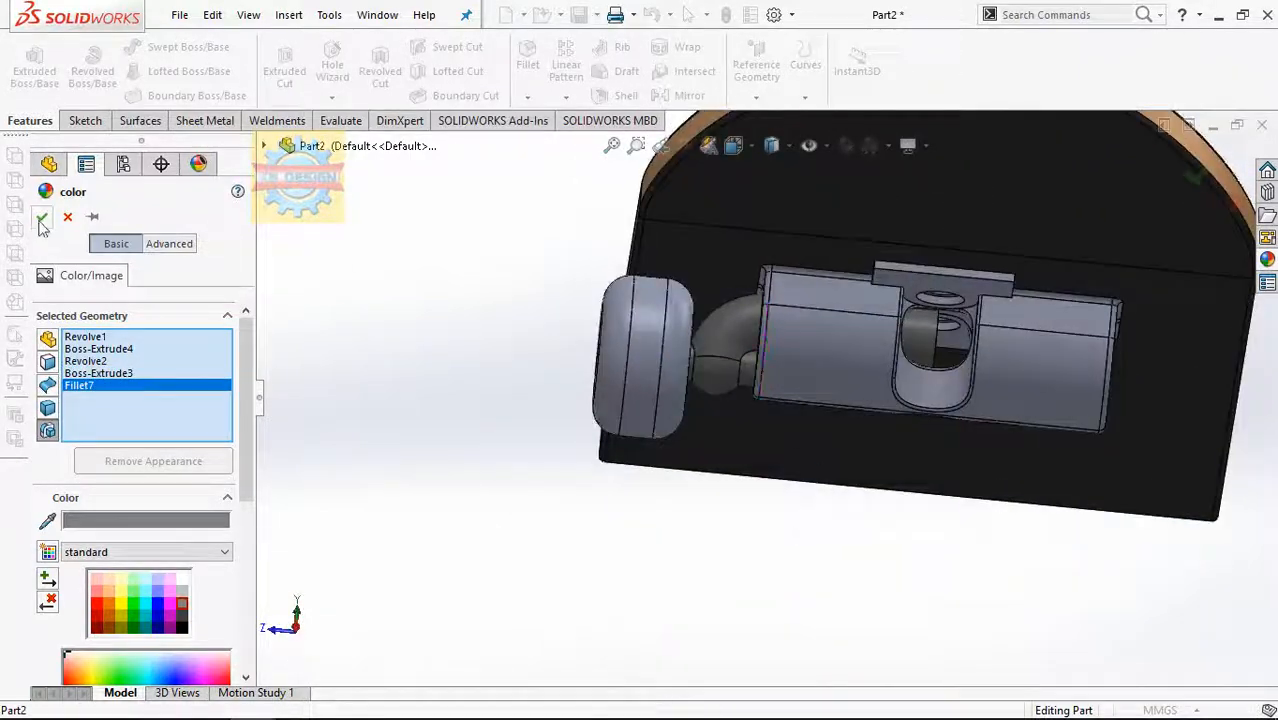
pyautogui.click(42, 218)
# Apply a tan colour to the whole wheel body.
pyautogui.rightClick(647, 321)
pyautogui.click(808, 220)
pyautogui.click(829, 270)
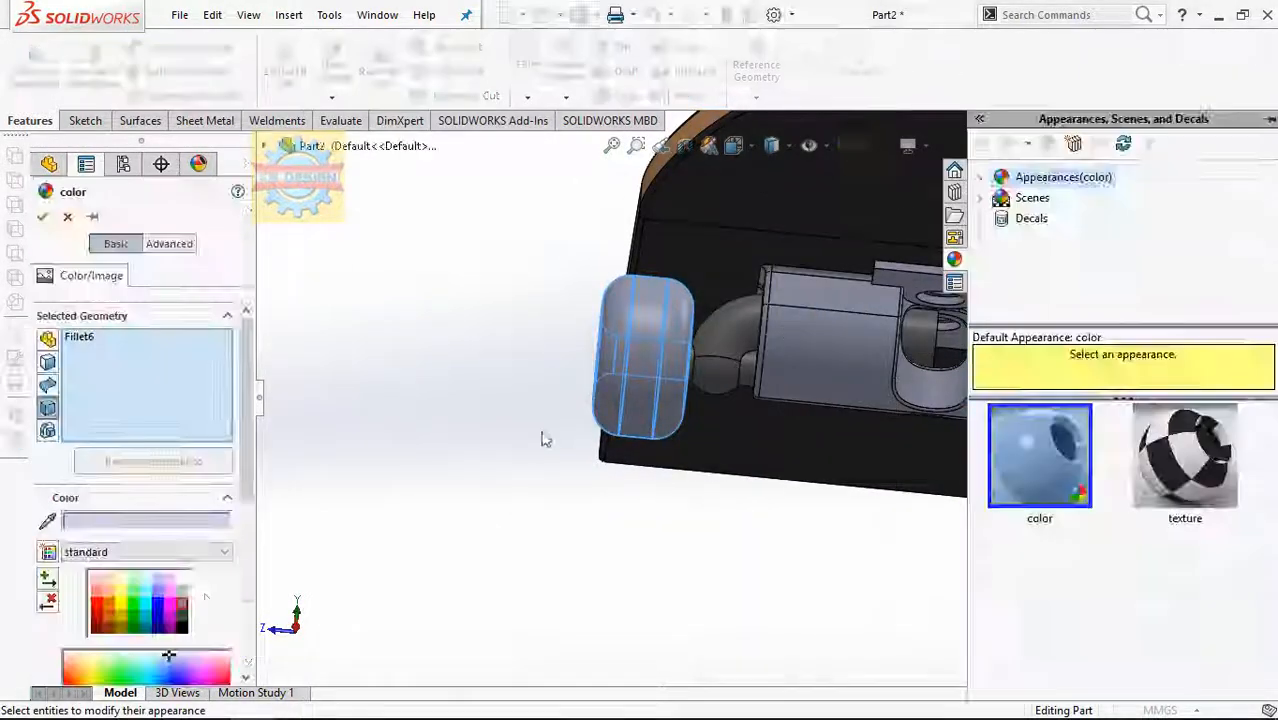
pyautogui.click(44, 220)
# Mirror the elbow, rounded joint, axle, tube and axle-end fillet features about the Front Plane.
pyautogui.moveTo(575, 352); pyautogui.dragTo(584, 383, button='middle')
pyautogui.click(565, 98)
pyautogui.click(592, 163)
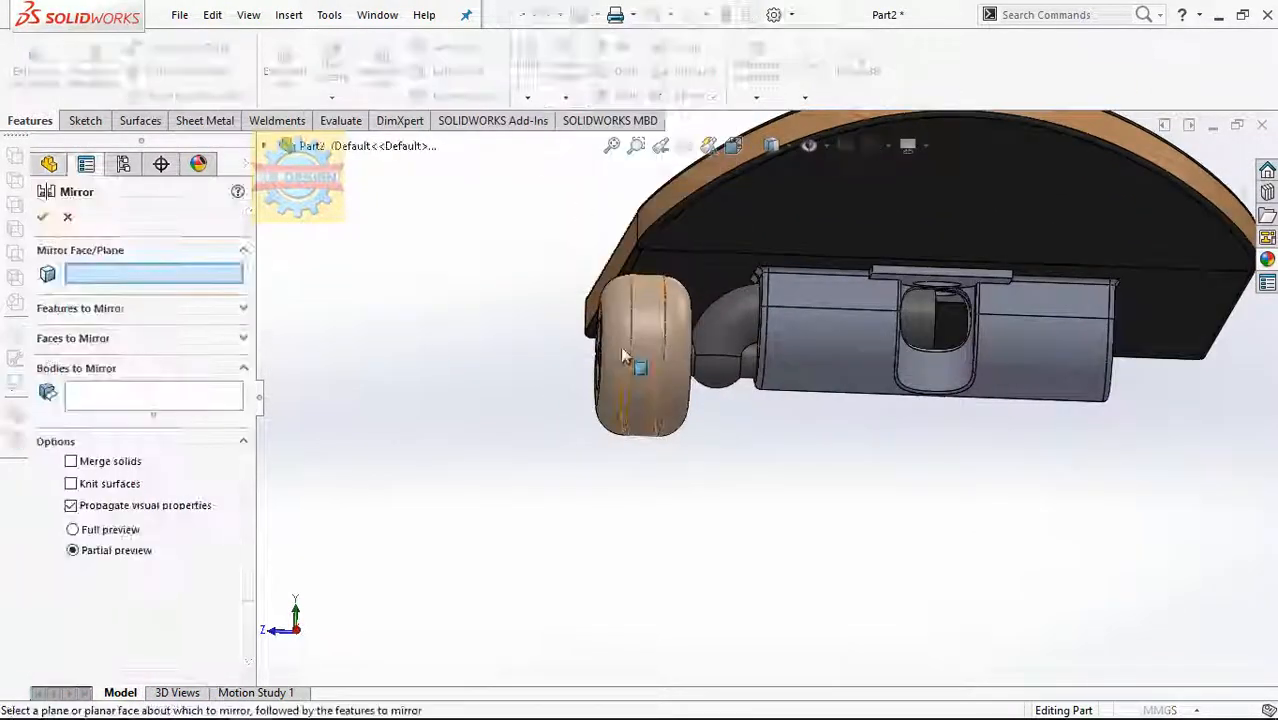
pyautogui.click(265, 146)
pyautogui.click(365, 270)
pyautogui.click(722, 316)
pyautogui.click(748, 372)
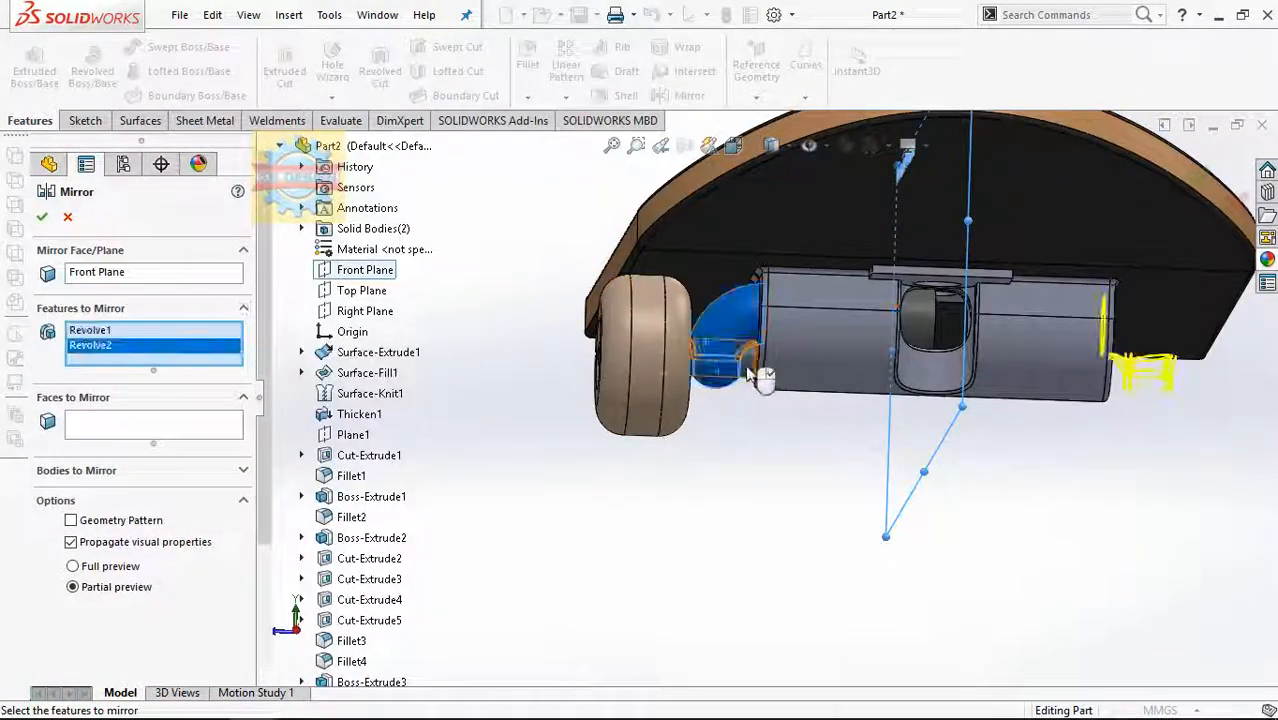
pyautogui.click(750, 371)
pyautogui.click(925, 322)
pyautogui.moveTo(610, 372); pyautogui.dragTo(690, 366, button='middle')
pyautogui.click(722, 362)
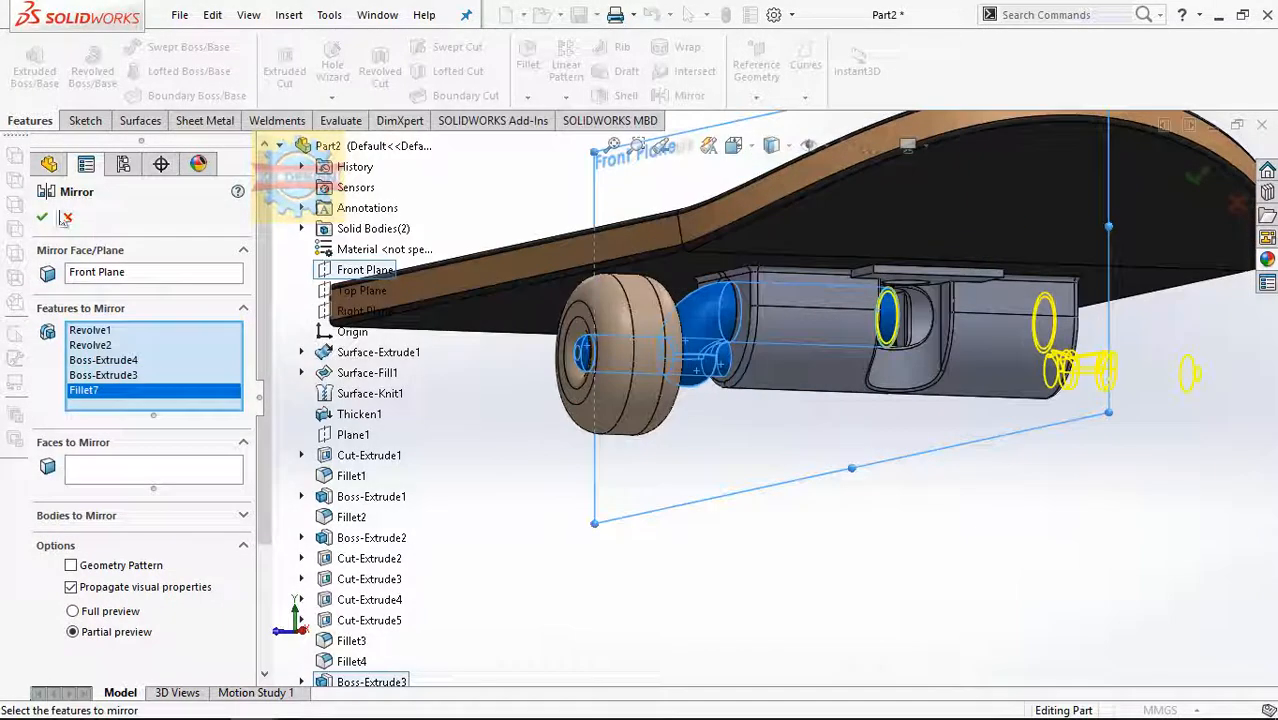
pyautogui.press('Return')
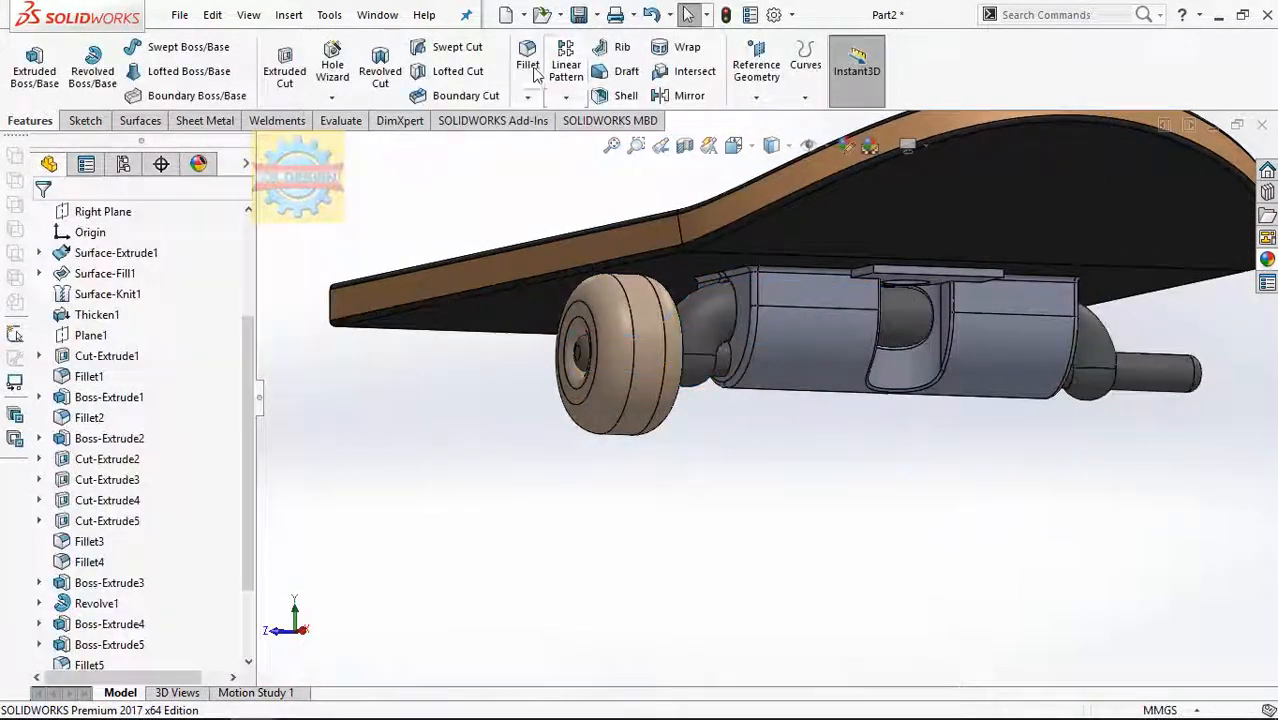
# Mirror the wheel body about the Front Plane onto the opposite axle.
pyautogui.press('Return')
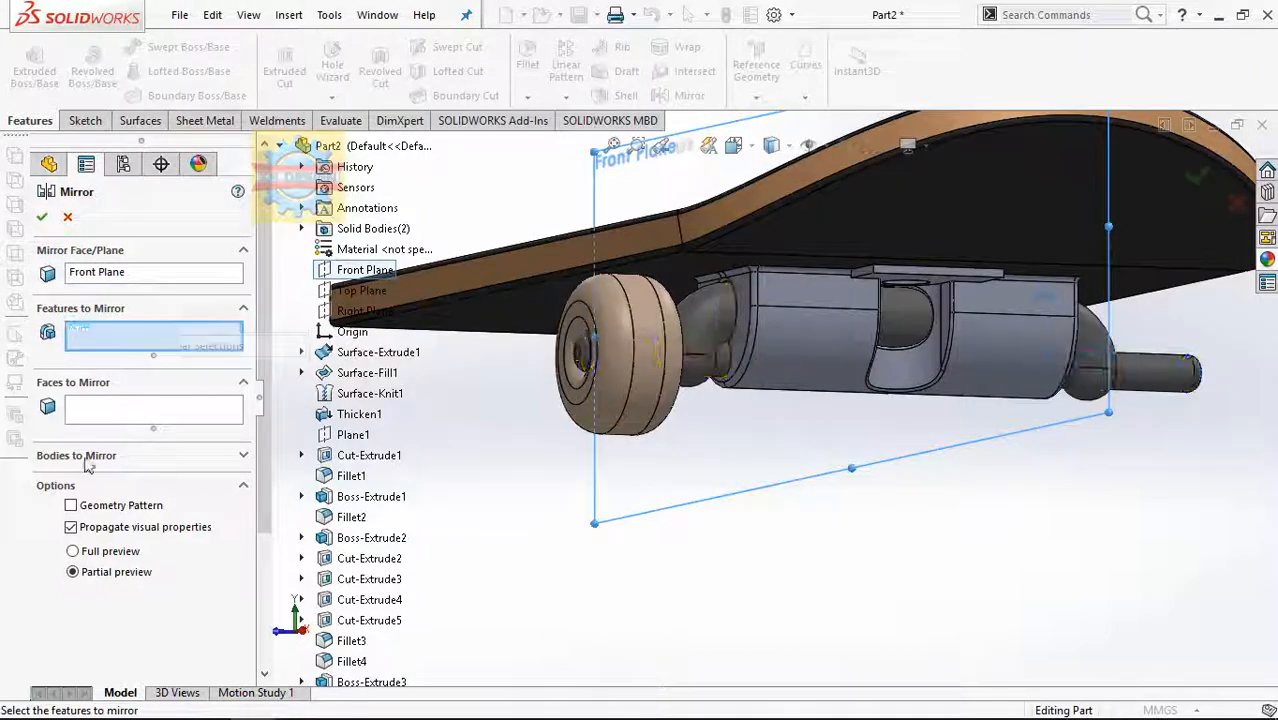
pyautogui.click(122, 457)
pyautogui.click(628, 350)
pyautogui.click(42, 217)
# Mirror the deck body and both wheel bodies about the Right Plane without merging solids.
pyautogui.moveTo(985, 450); pyautogui.dragTo(822, 415, button='middle')
pyautogui.scroll(2, 900, 445)
pyautogui.scroll(2, 906, 443)
pyautogui.click(566, 97)
pyautogui.click(592, 165)
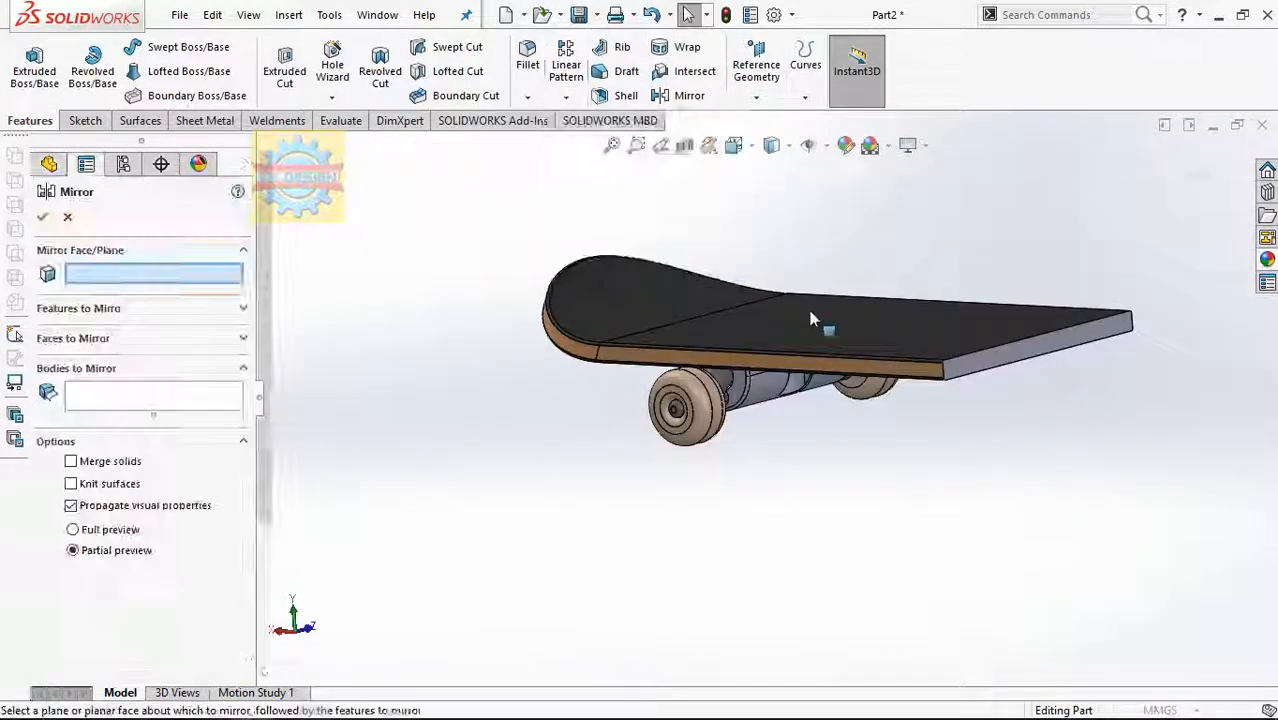
pyautogui.click(280, 146)
pyautogui.click(677, 351)
pyautogui.click(858, 410)
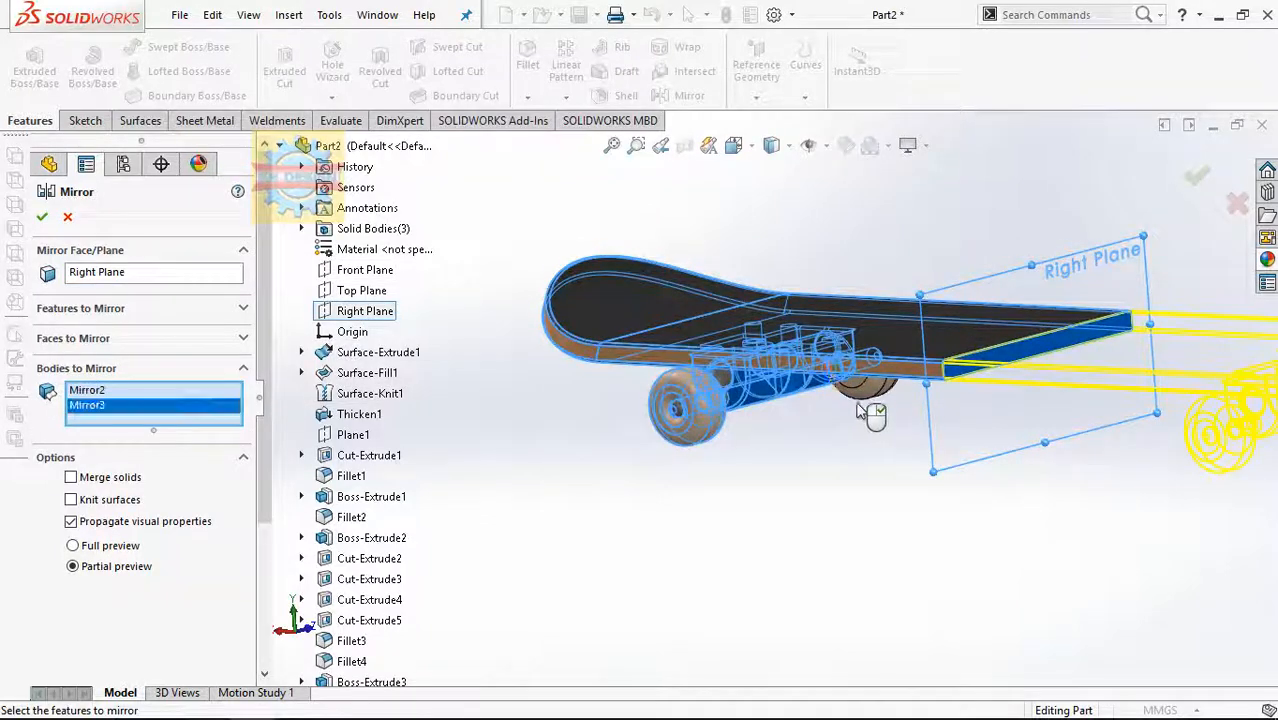
pyautogui.click(41, 225)
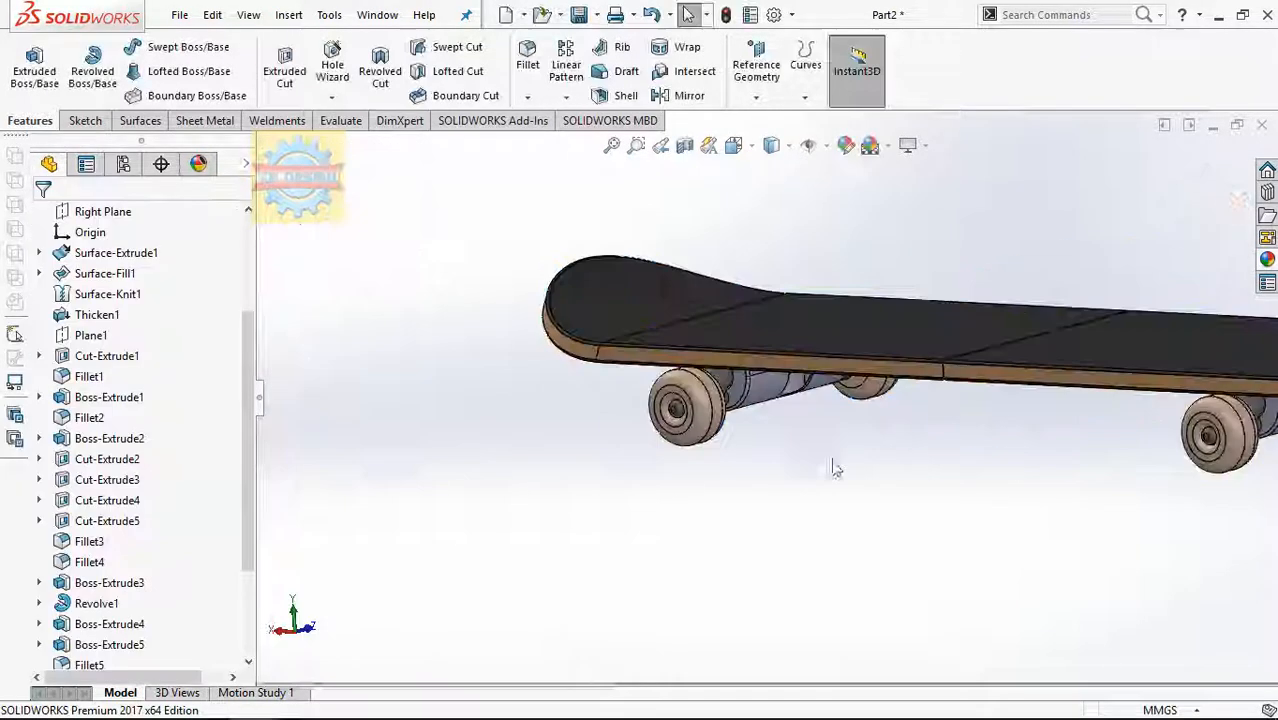
# Combine the original and mirrored deck halves into one solid body.
pyautogui.scroll(3, 833, 465)
pyautogui.moveTo(833, 465); pyautogui.dragTo(870, 415, button='middle')
pyautogui.click(288, 15)
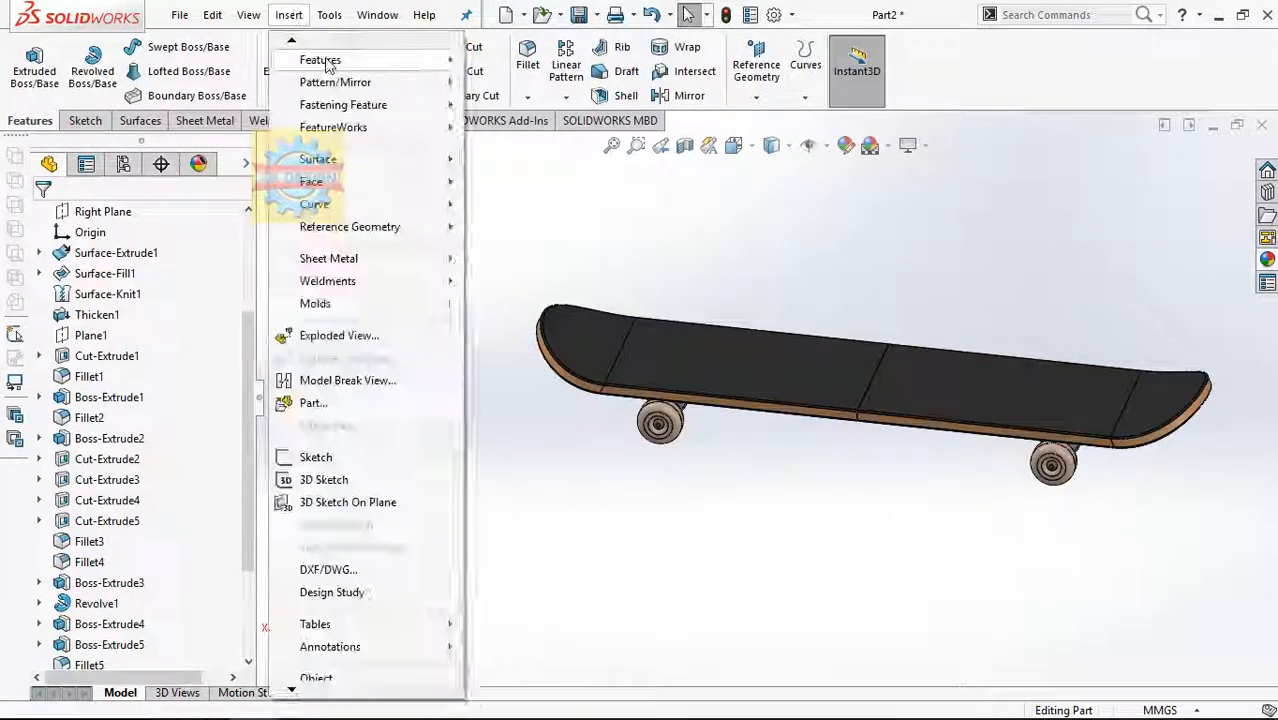
pyautogui.moveTo(329, 62)
pyautogui.click(630, 489)
pyautogui.click(980, 405)
pyautogui.click(780, 385)
pyautogui.click(41, 221)
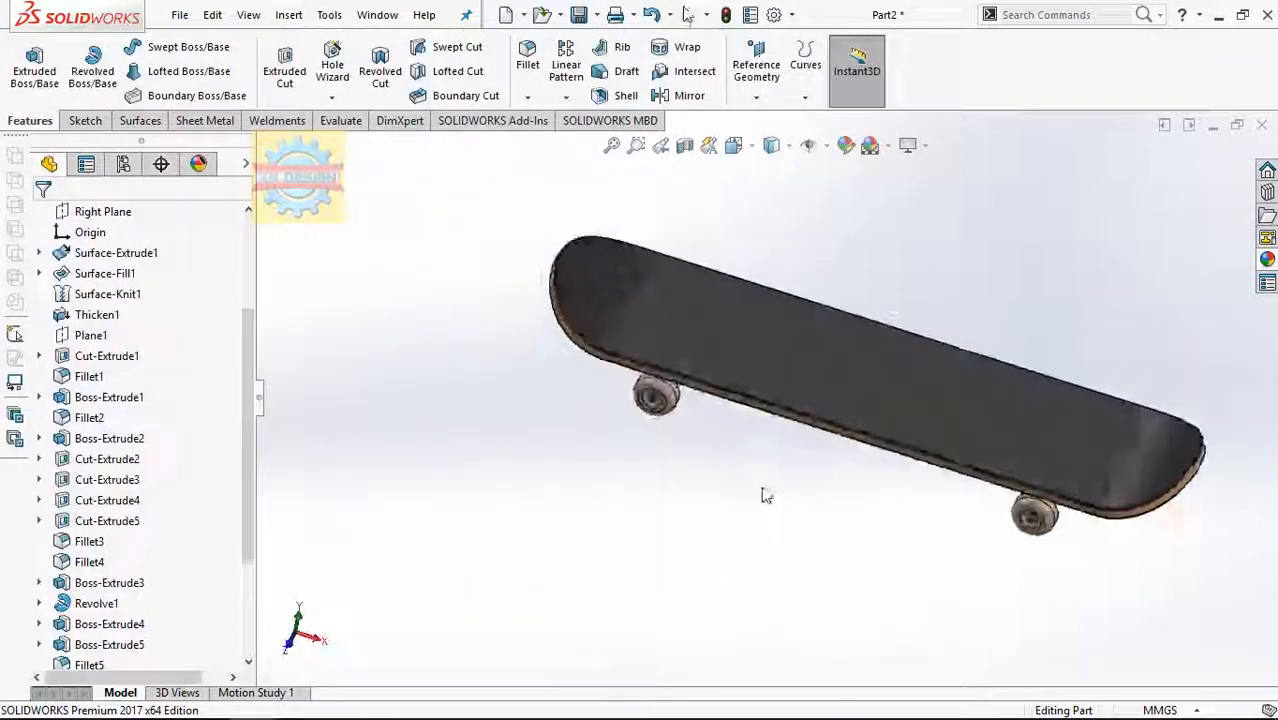